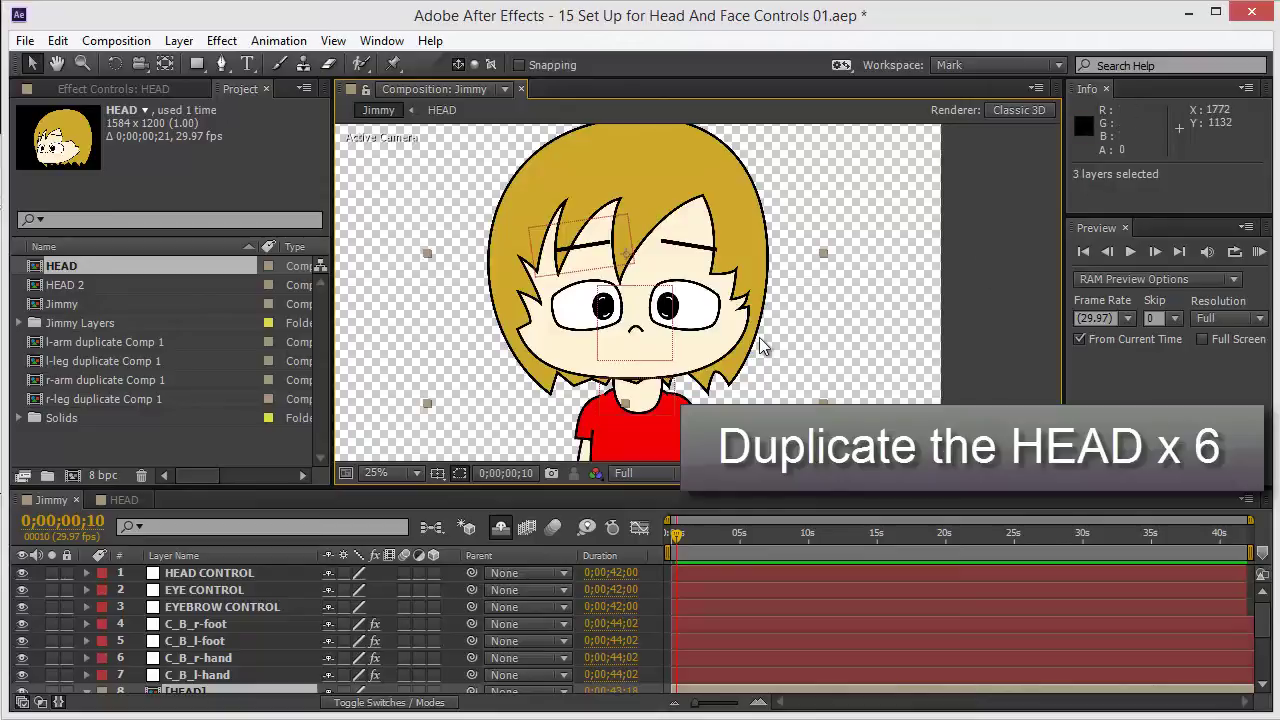
{"action": "key", "text": "grave"}
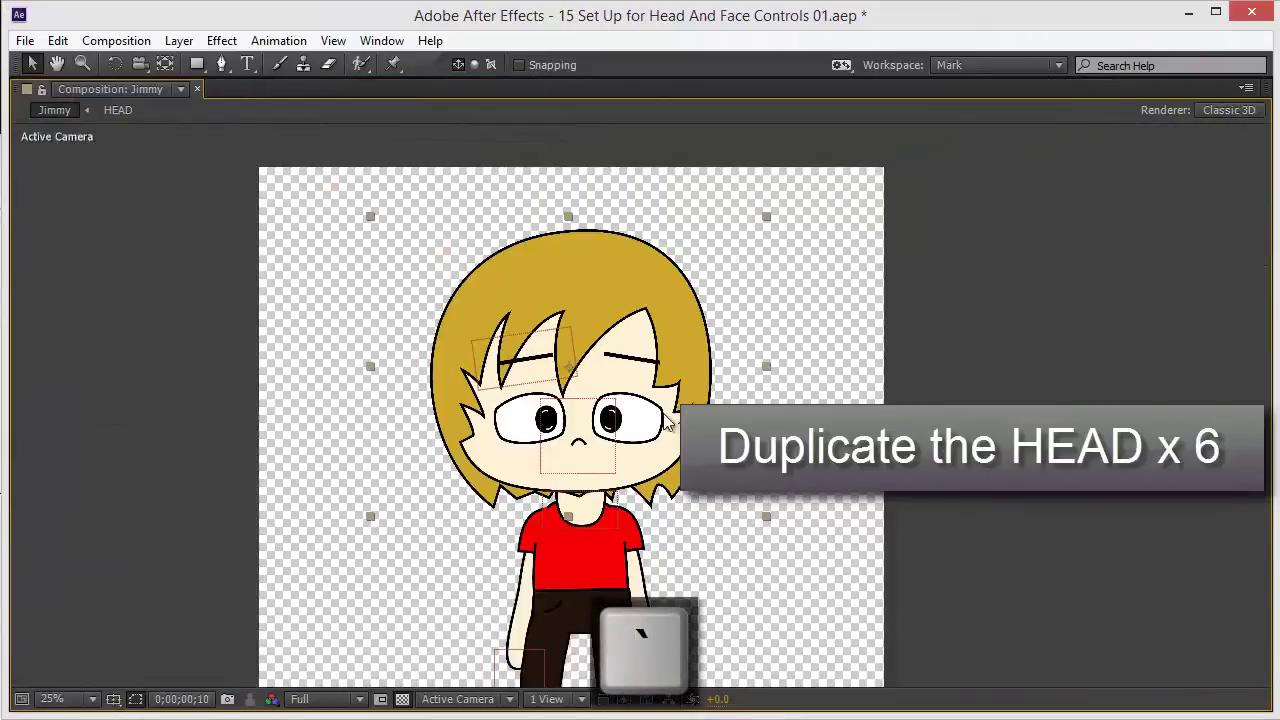
{"action": "key", "text": "F9"}
{"action": "left_click_drag", "start_coordinate": [665, 425], "coordinate": [706, 334]}
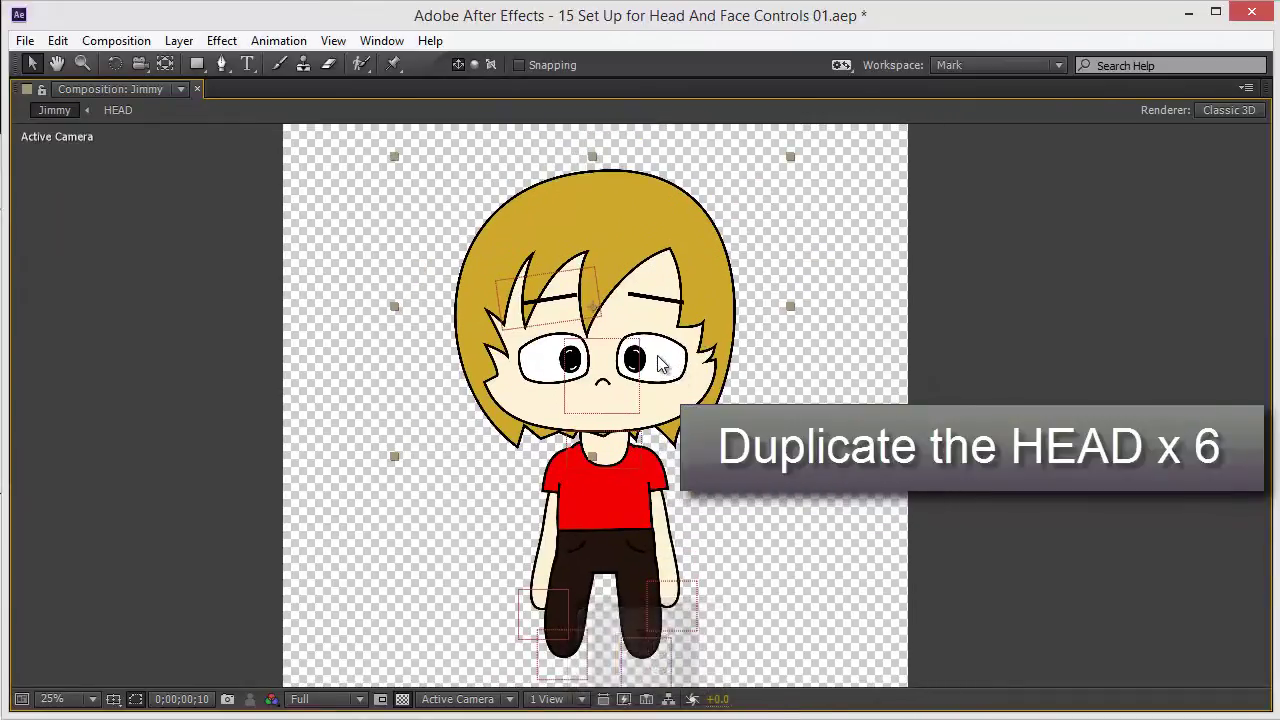
{"action": "key", "text": "grave"}
{"action": "left_click_drag", "start_coordinate": [660, 268], "coordinate": [646, 340]}
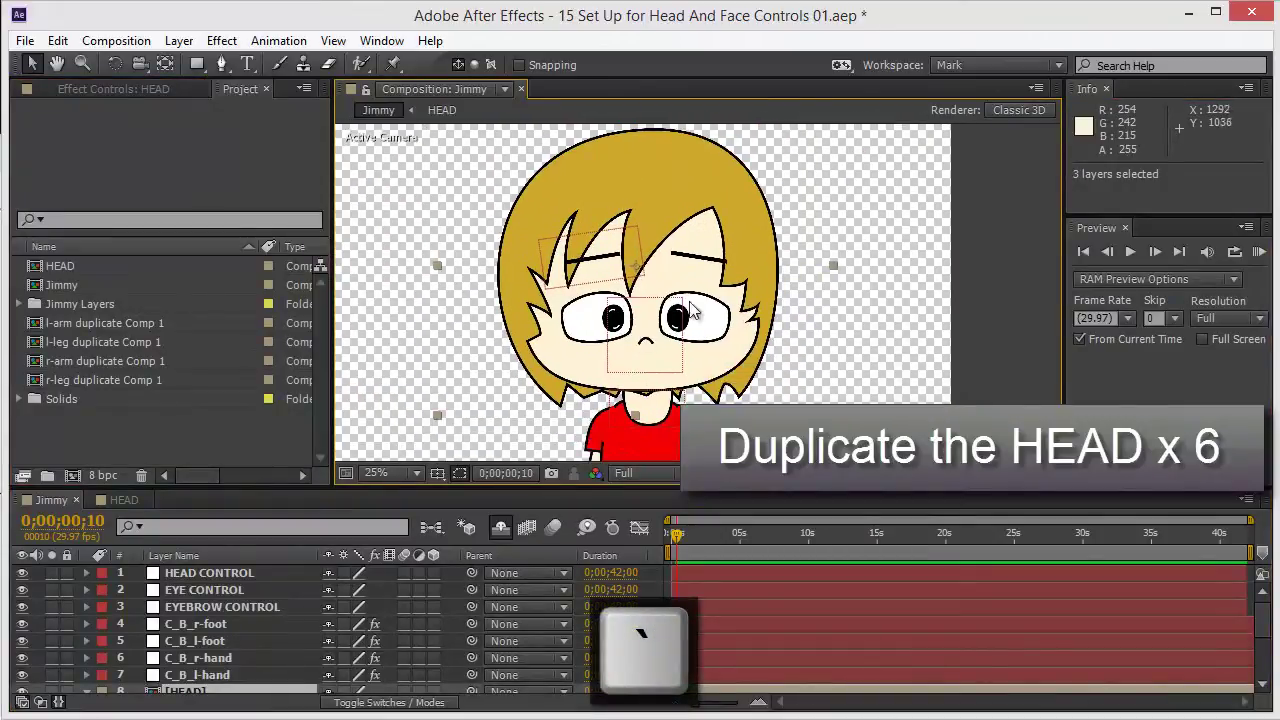
Step: Select the HEAD layer in the Jimmy composition's timeline and collapse its Time Remap property
{"action": "left_click", "coordinate": [105, 267]}
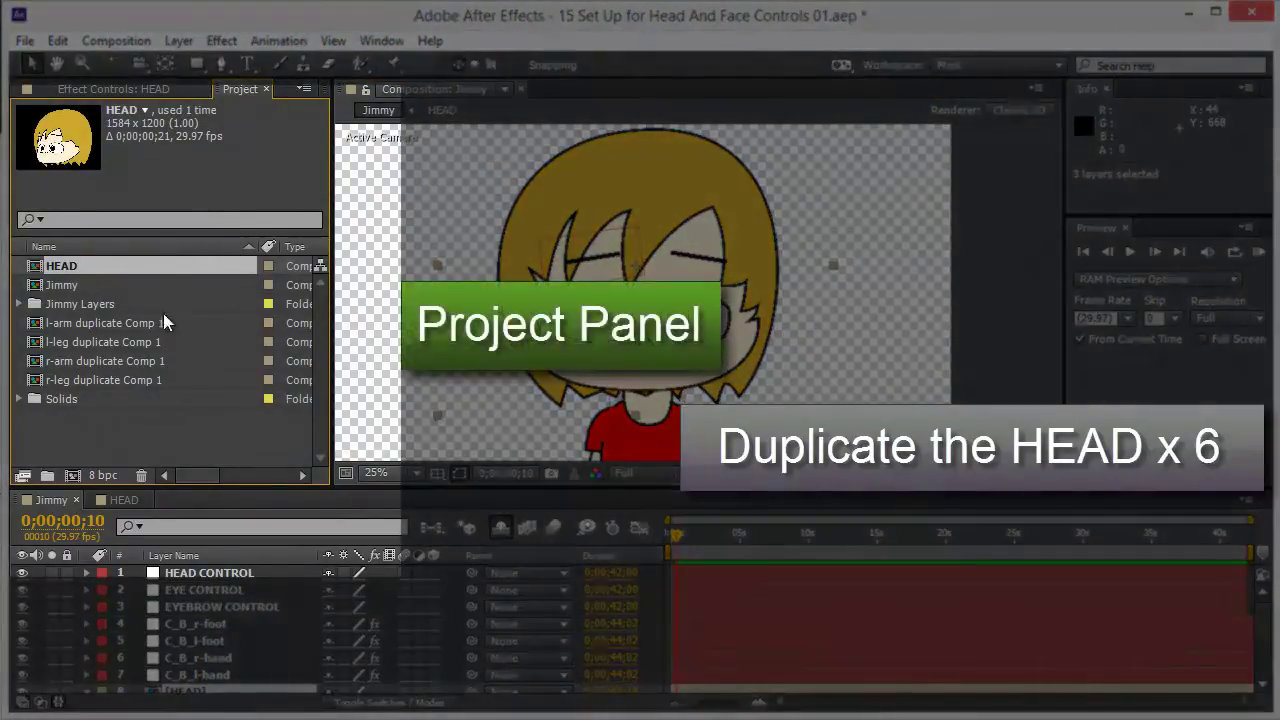
{"action": "scroll", "coordinate": [196, 622], "scroll_direction": "down", "scroll_amount": 3}
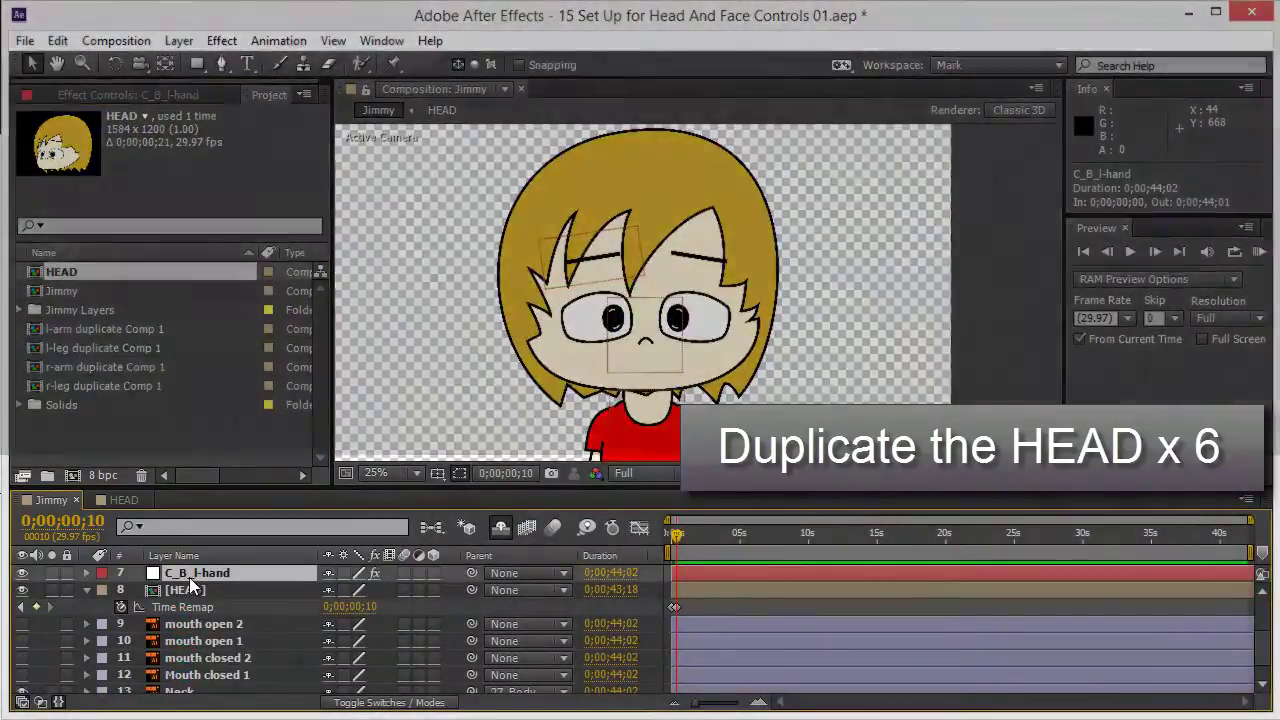
{"action": "left_click", "coordinate": [188, 590]}
{"action": "left_click", "coordinate": [88, 590]}
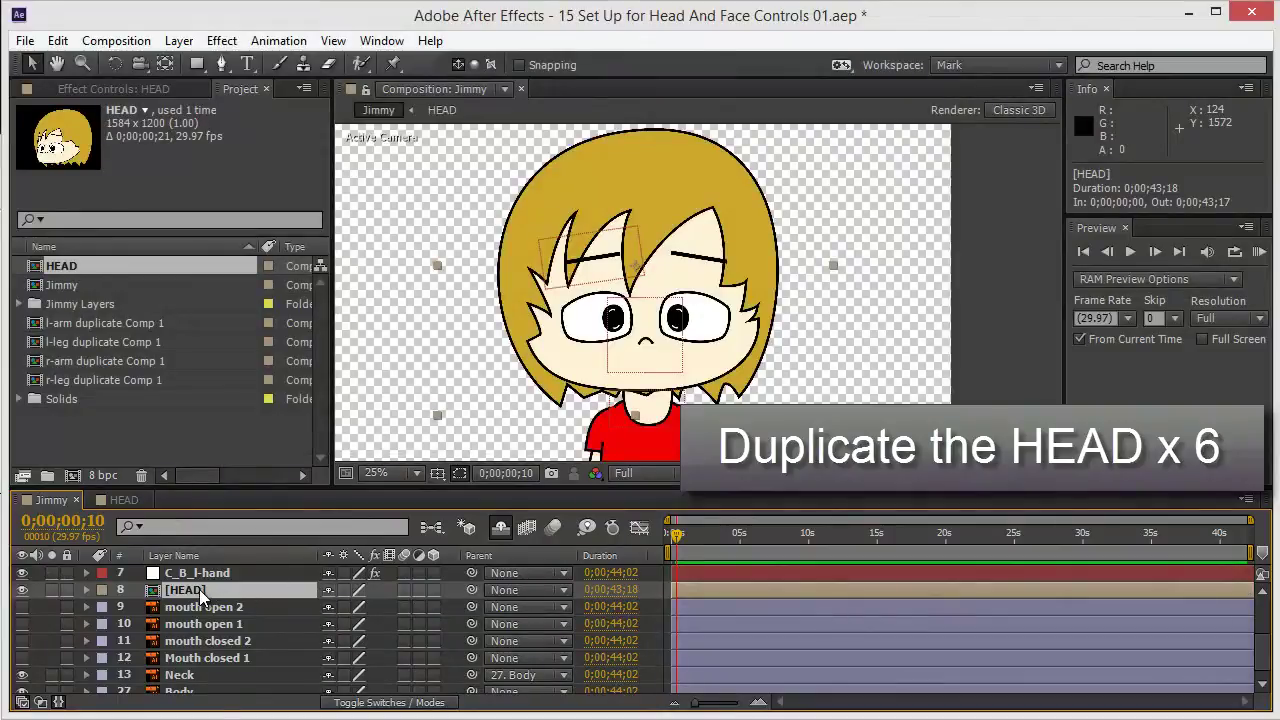
Step: Examine the eyebrow keyframes in the HEAD composition's timeline and return to the Jimmy composition
{"action": "left_click", "coordinate": [125, 501]}
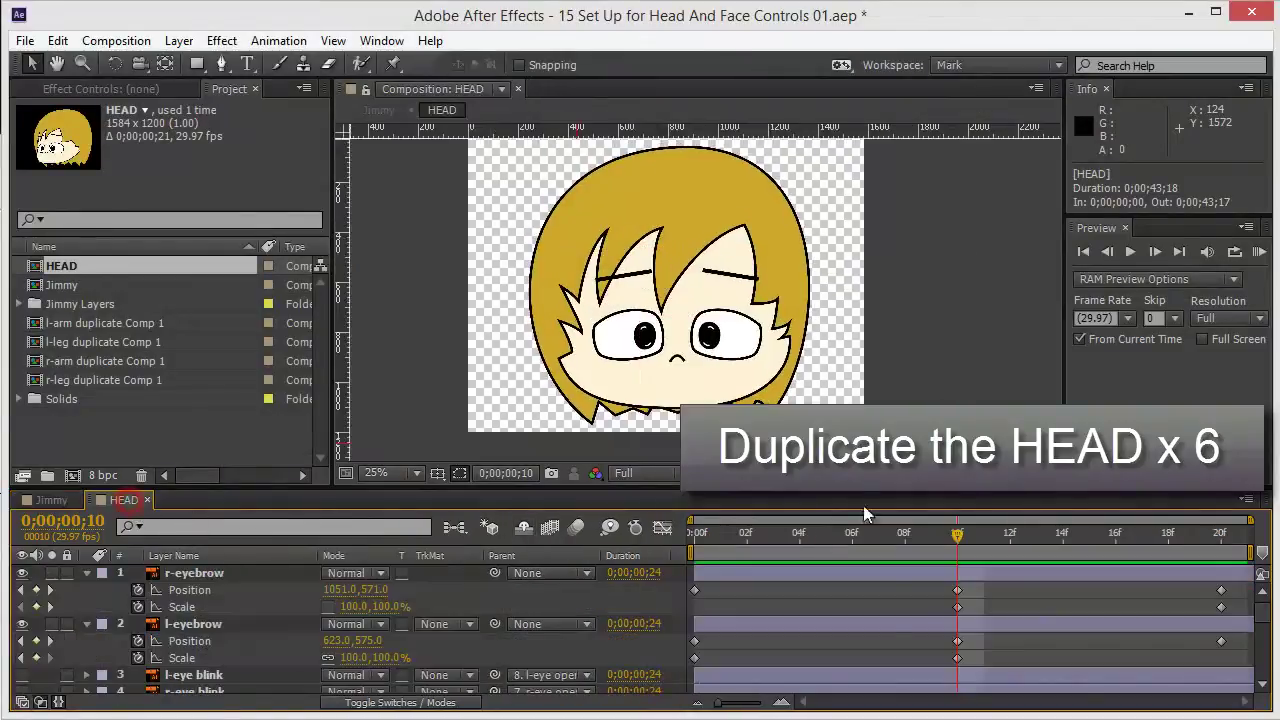
{"action": "left_click_drag", "start_coordinate": [955, 540], "coordinate": [1036, 534]}
{"action": "left_click_drag", "start_coordinate": [930, 562], "coordinate": [946, 567]}
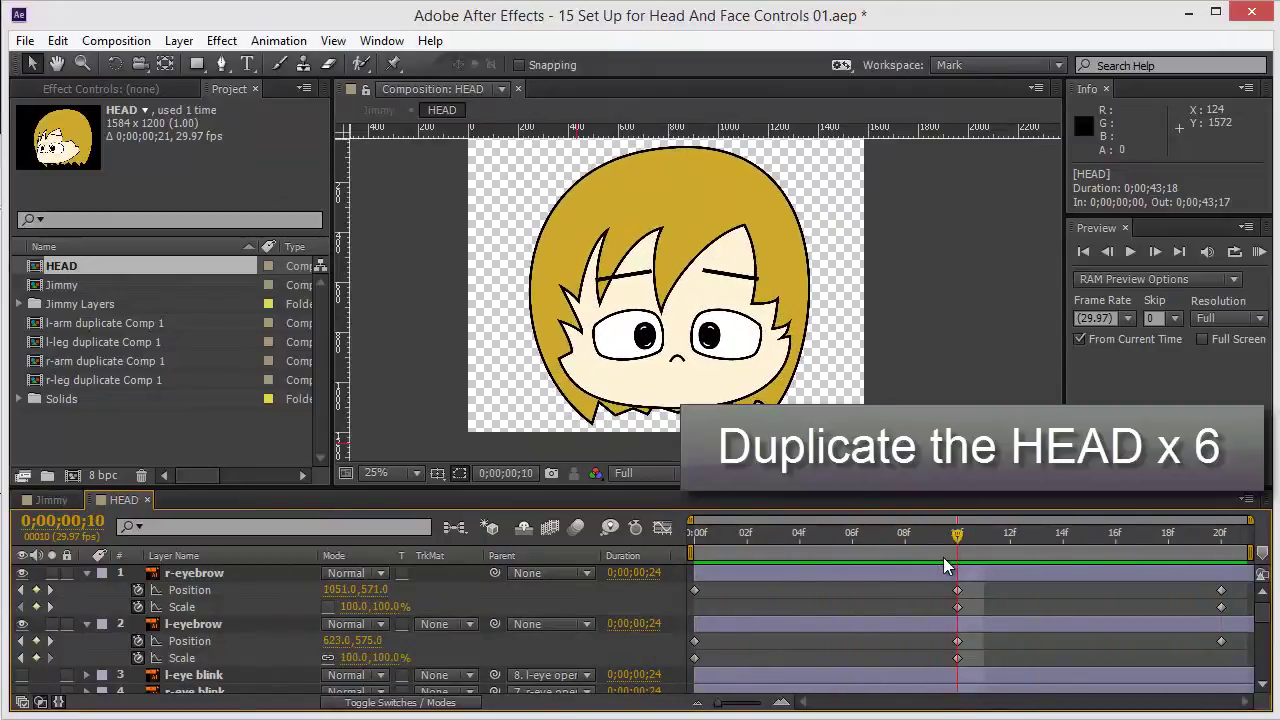
{"action": "left_click", "coordinate": [38, 502]}
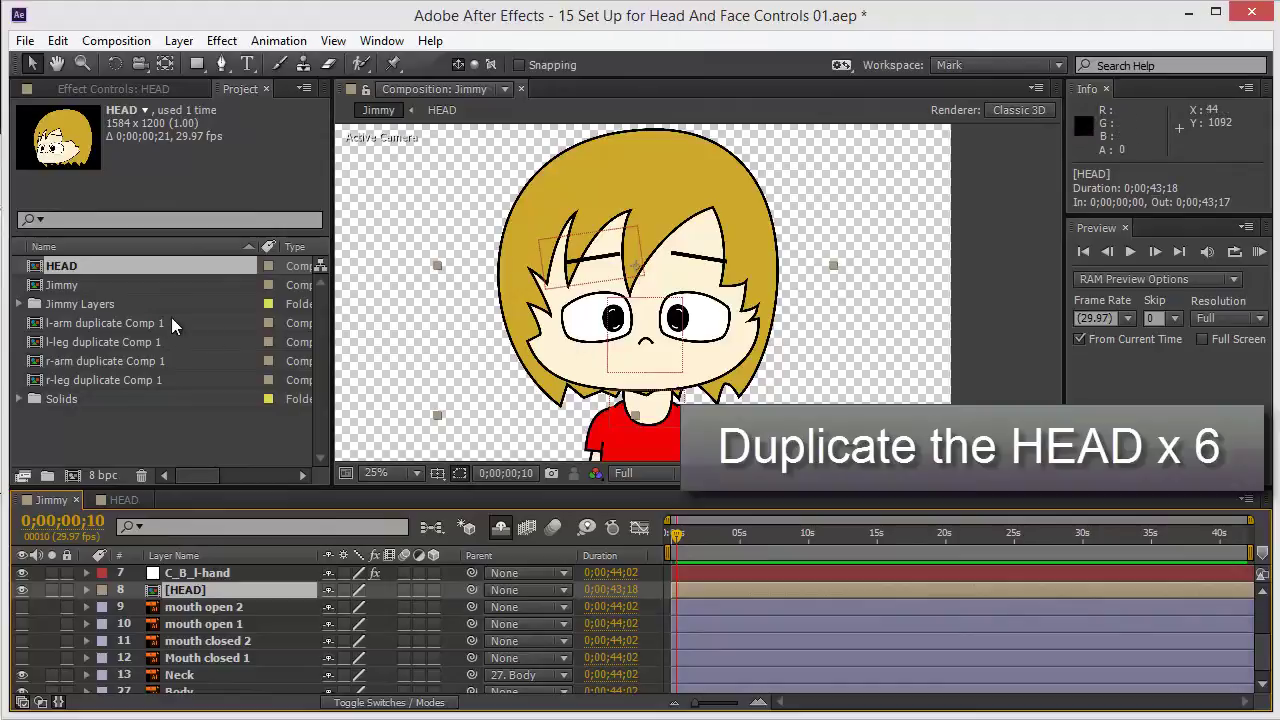
Step: Duplicate the HEAD composition six times in the project
{"action": "left_click", "coordinate": [73, 267]}
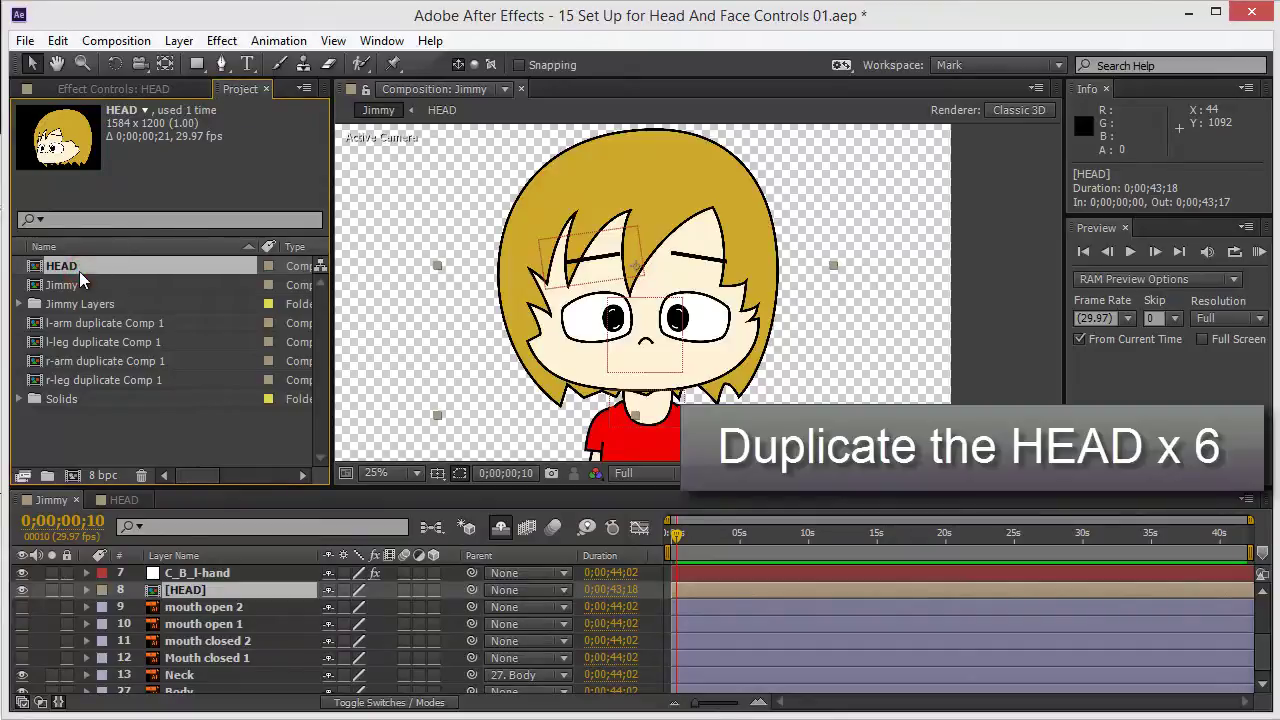
{"action": "key", "text": "ctrl+d"}
{"action": "key", "text": "ctrl+d"}
{"action": "key", "text": "ctrl+d"}
{"action": "key", "text": "ctrl+d"}
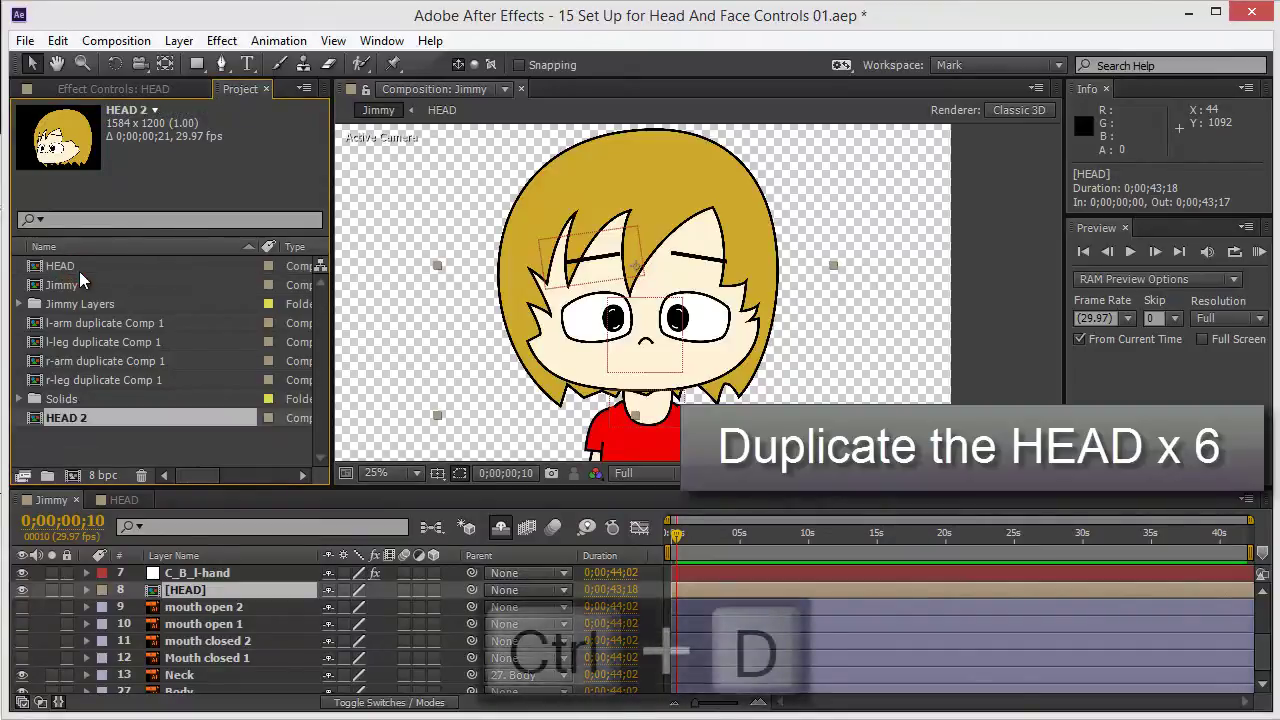
{"action": "key", "text": "ctrl+d"}
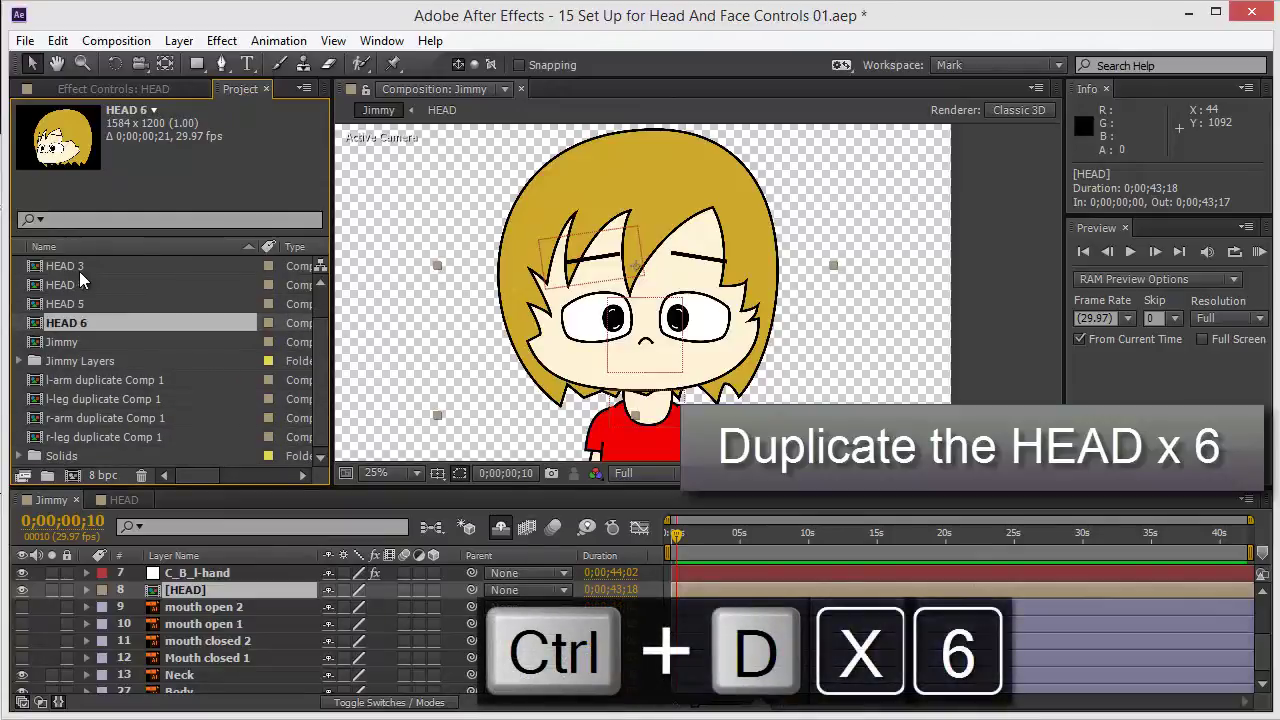
{"action": "key", "text": "ctrl+d"}
Step: Insert the six duplicates HEAD 2 through HEAD 7 into the Jimmy timeline, directly above the original HEAD layer
{"action": "left_click", "coordinate": [94, 285]}
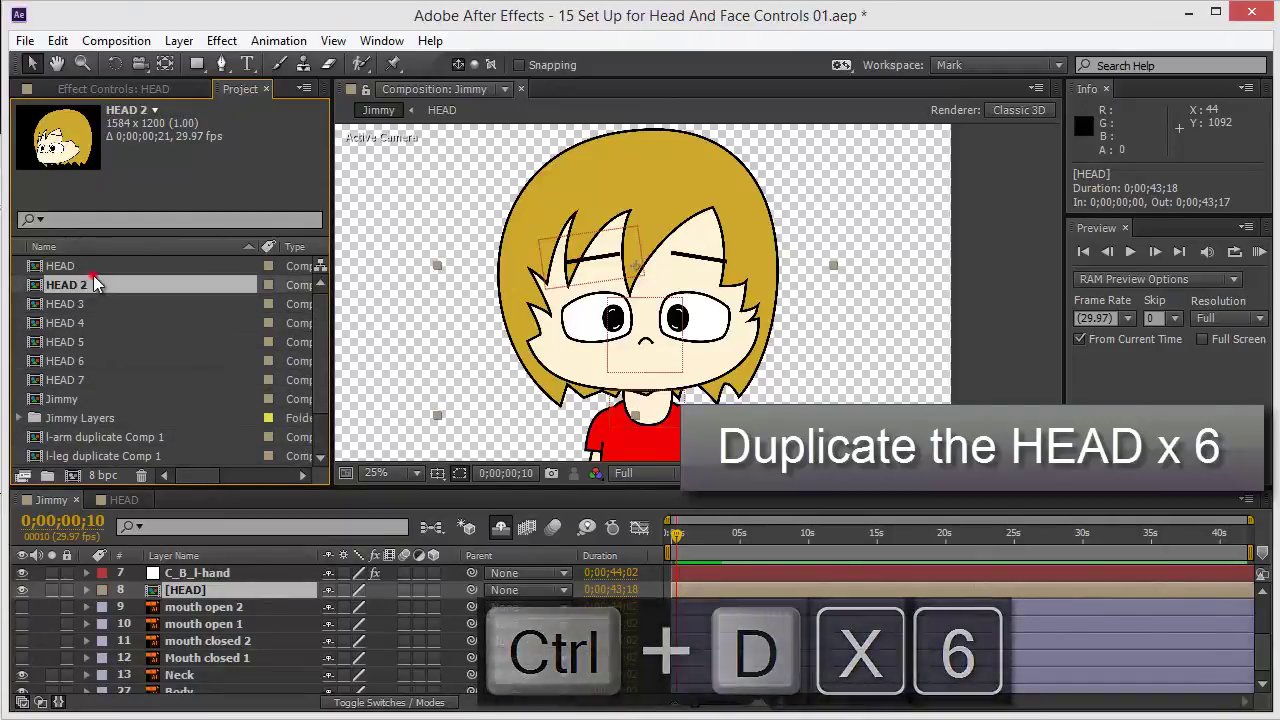
{"action": "left_click", "coordinate": [87, 379]}
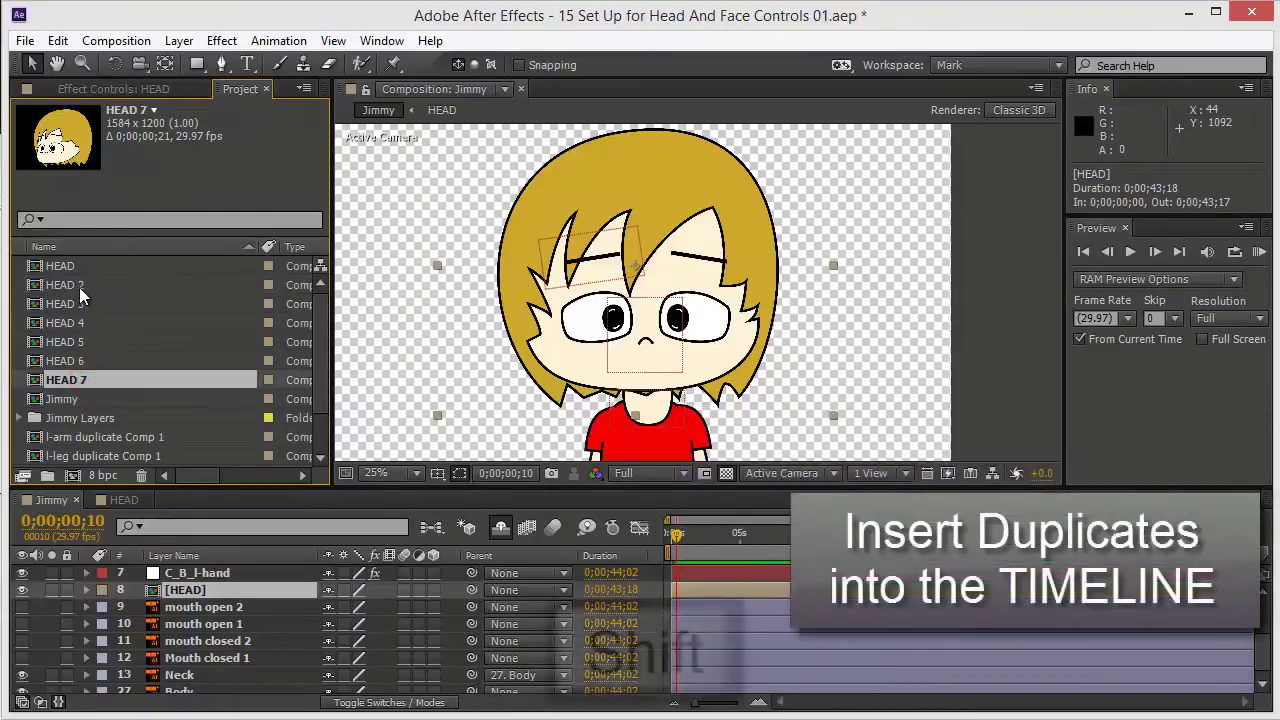
{"action": "left_click", "coordinate": [79, 287], "text": "shift"}
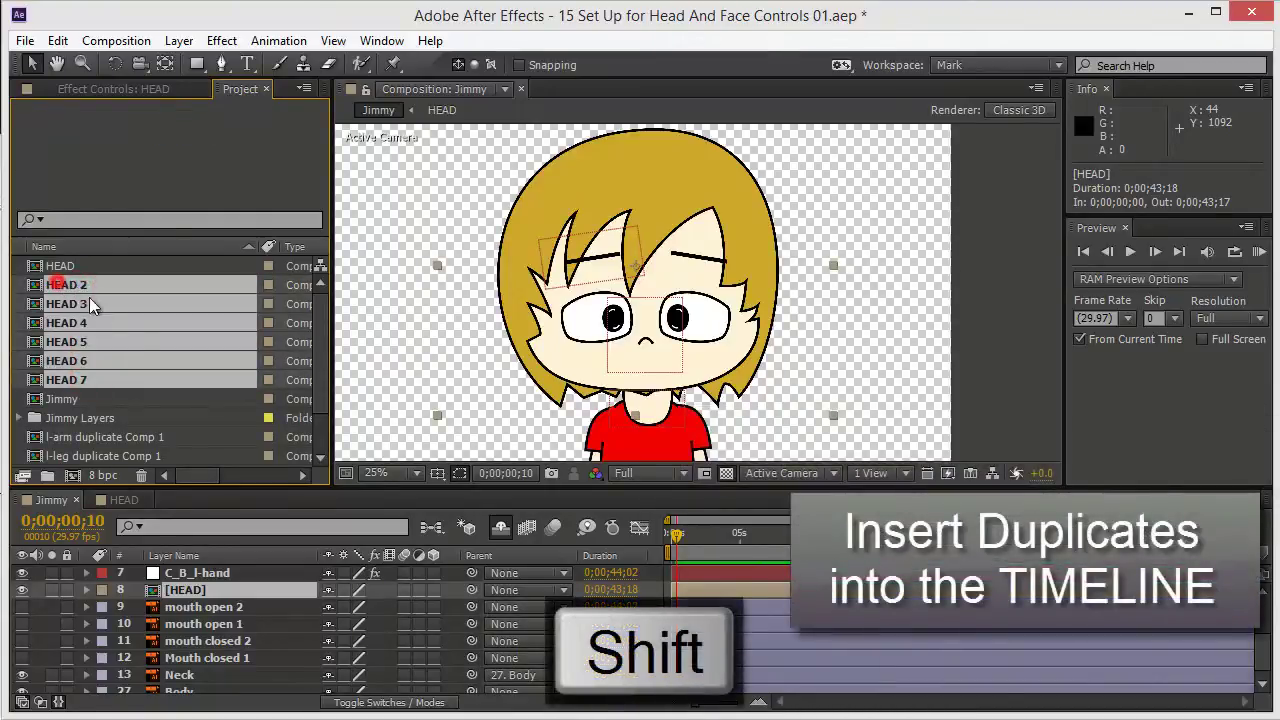
{"action": "left_click_drag", "start_coordinate": [90, 305], "coordinate": [185, 670]}
{"action": "scroll", "coordinate": [210, 643], "scroll_direction": "down", "scroll_amount": 3}
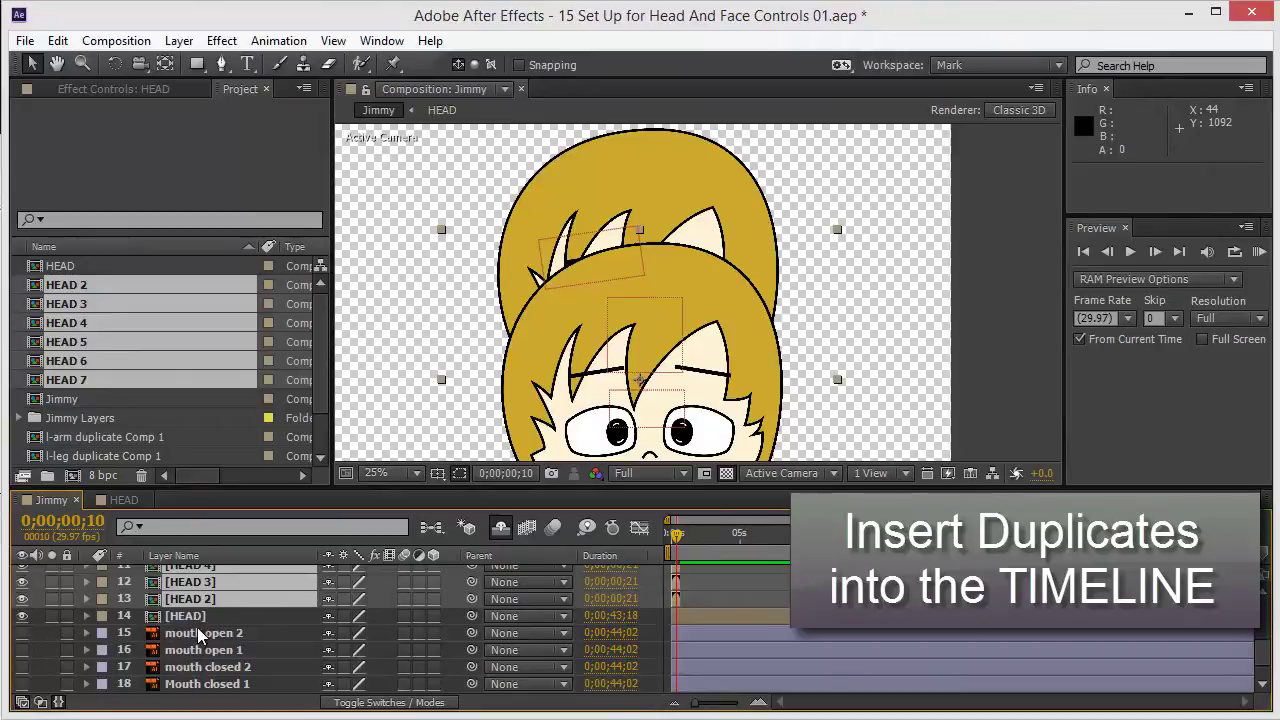
{"action": "left_click", "coordinate": [188, 616]}
{"action": "scroll", "coordinate": [205, 620], "scroll_direction": "up", "scroll_amount": 3}
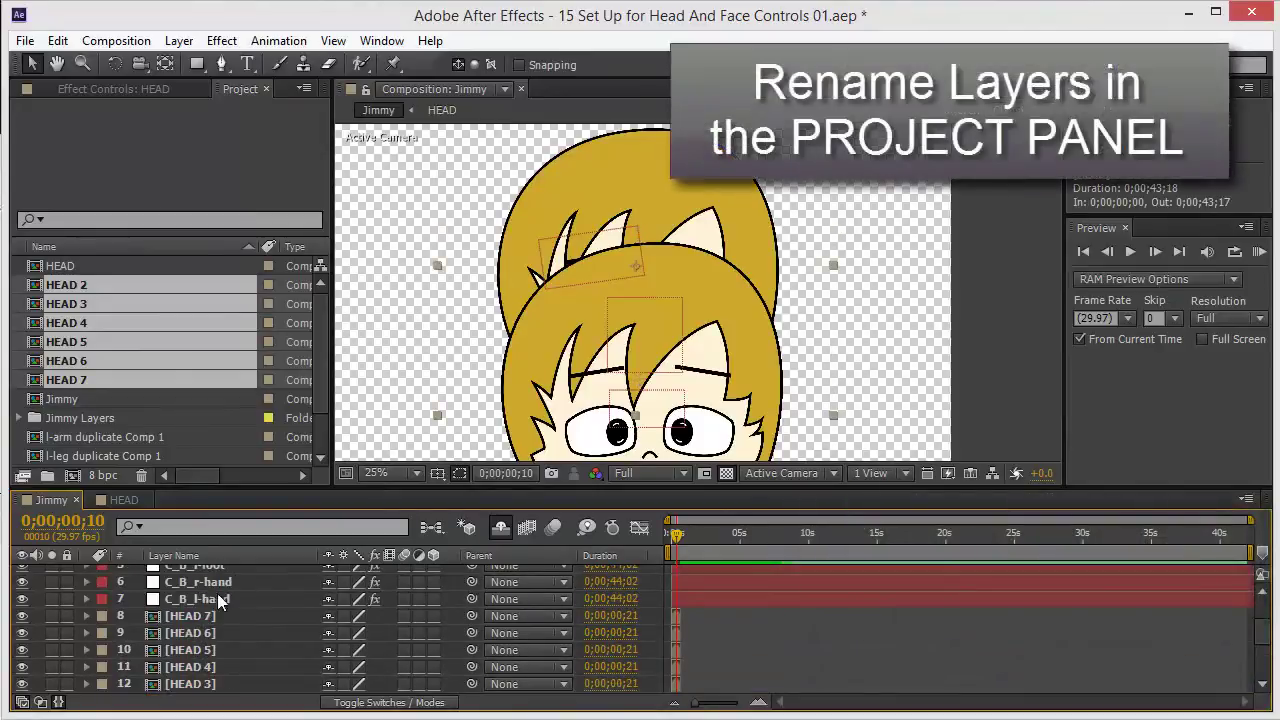
Step: Rename the HEAD 2 composition in the project as R-EYEBROW
{"action": "left_click", "coordinate": [193, 617]}
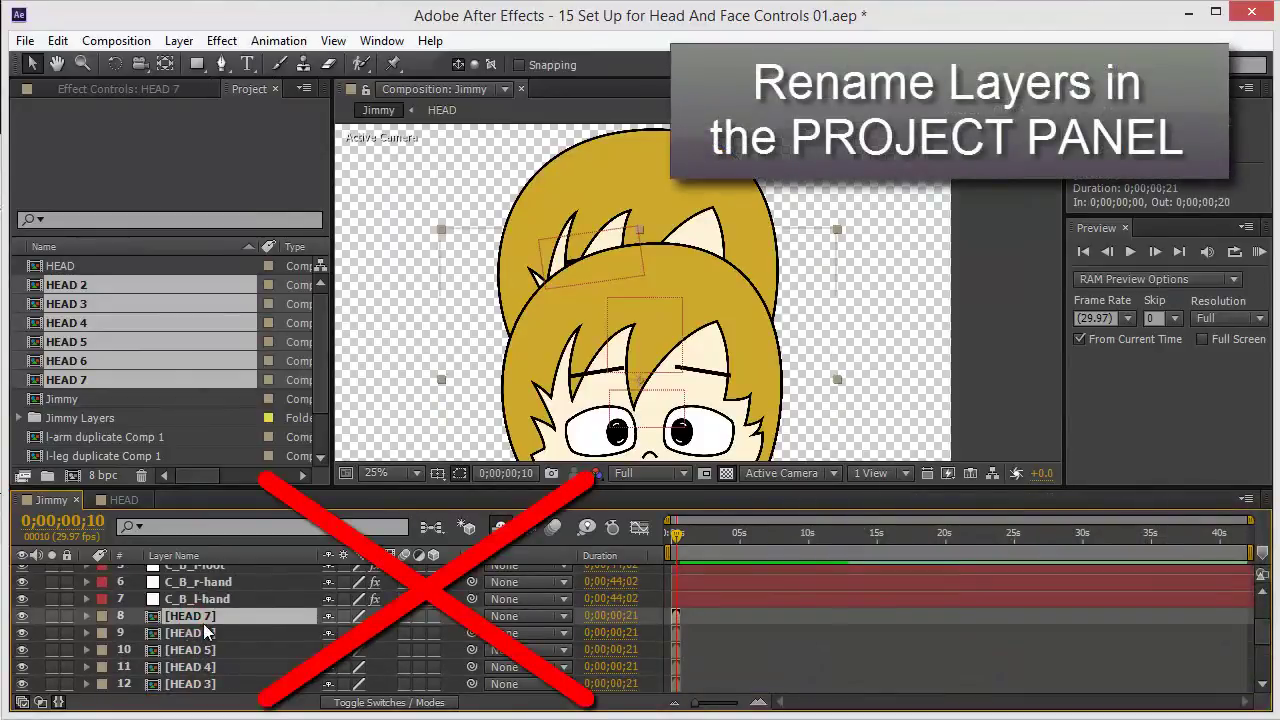
{"action": "left_click", "coordinate": [64, 266]}
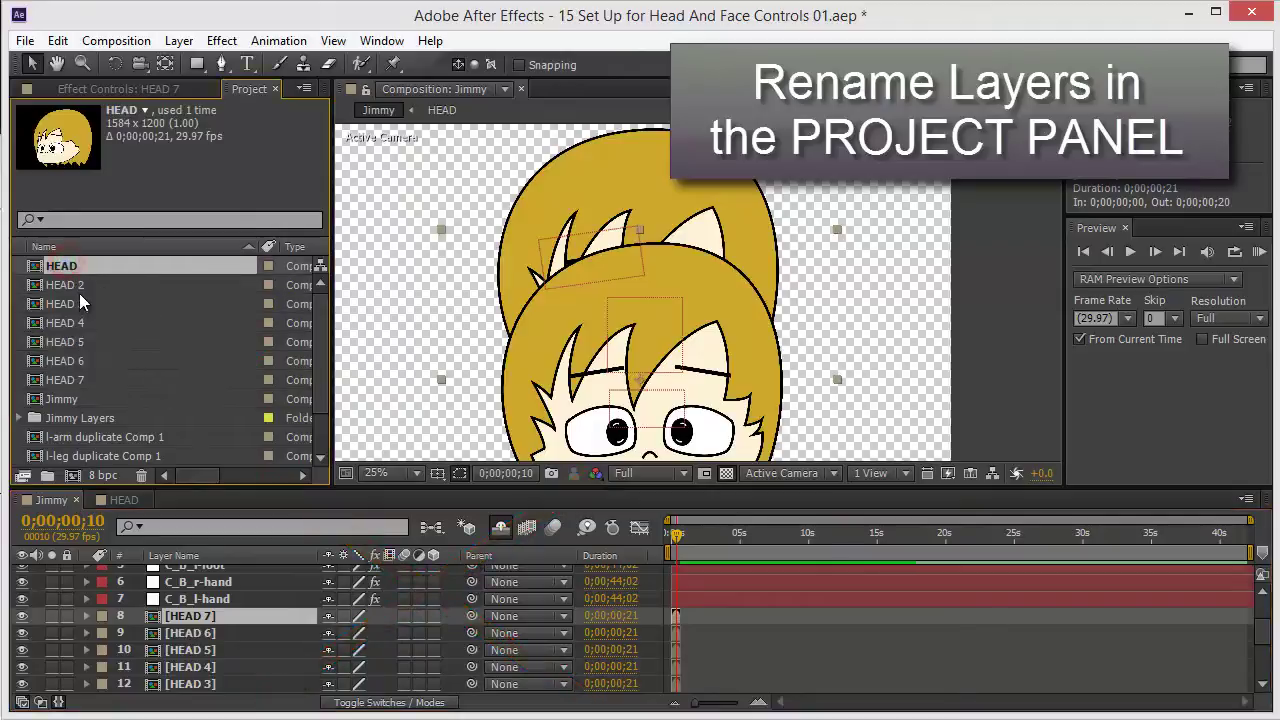
{"action": "left_click", "coordinate": [78, 286]}
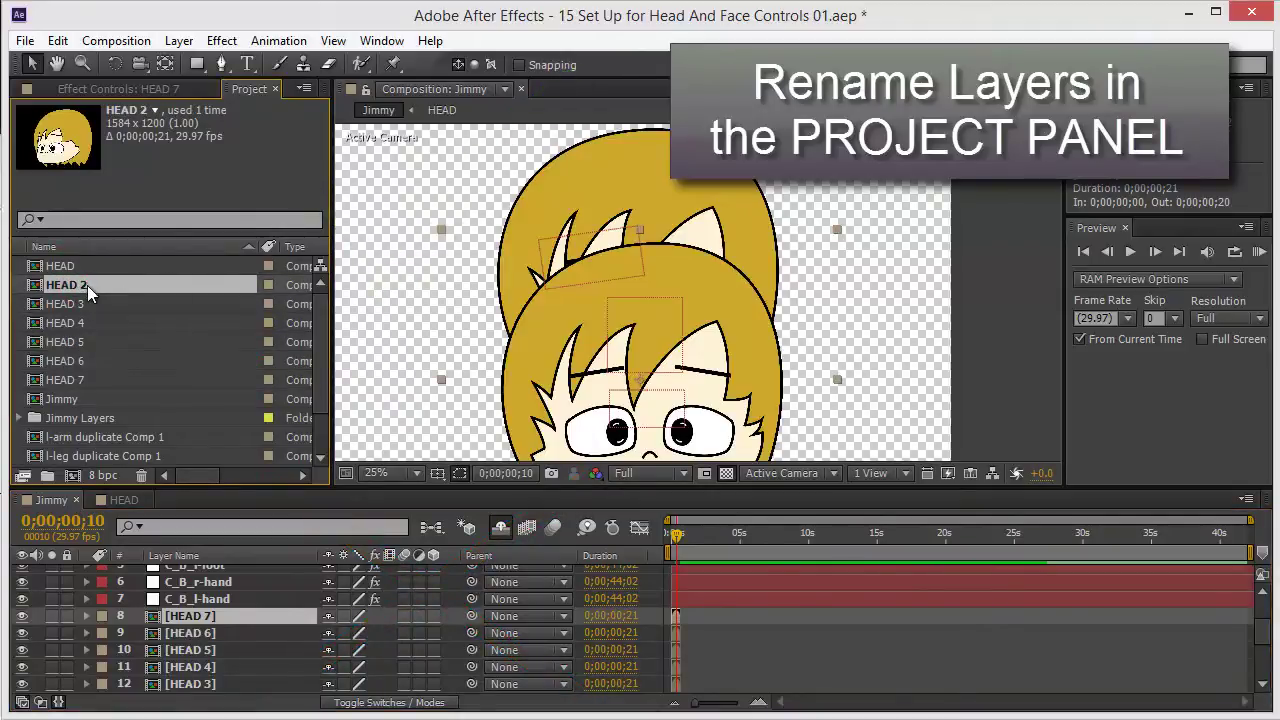
{"action": "key", "text": "Return"}
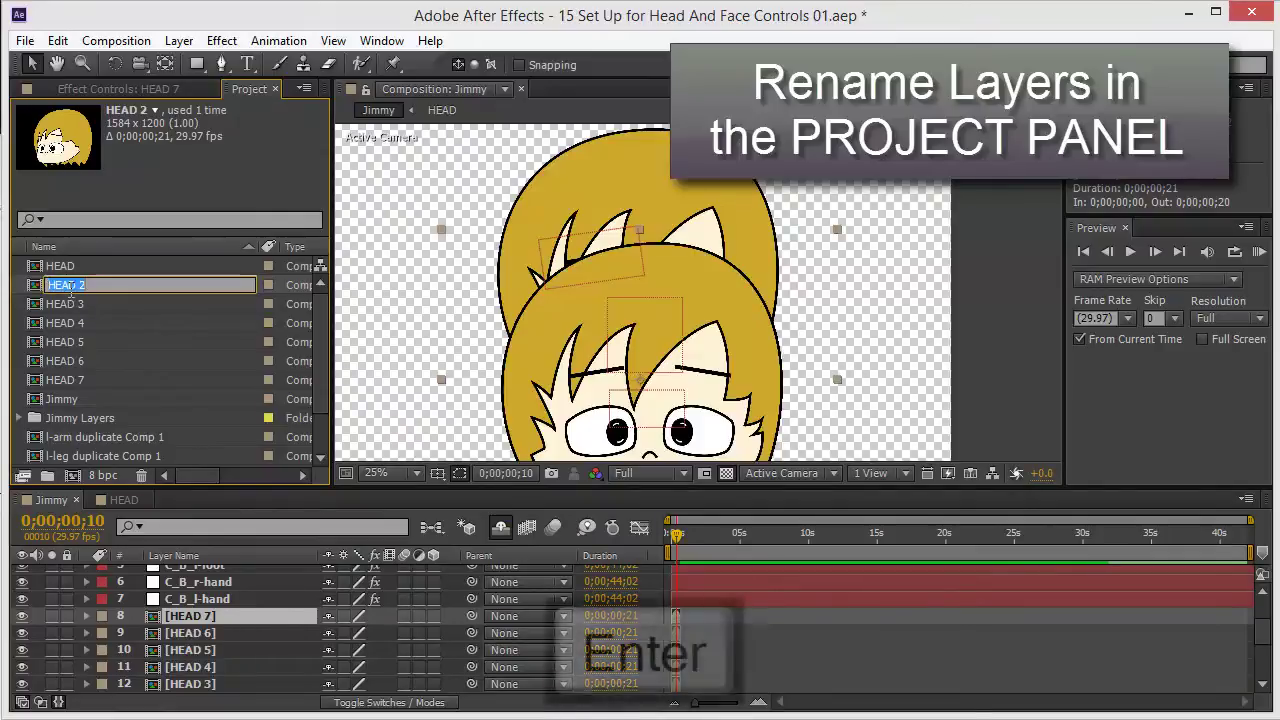
{"action": "type", "text": "R"}
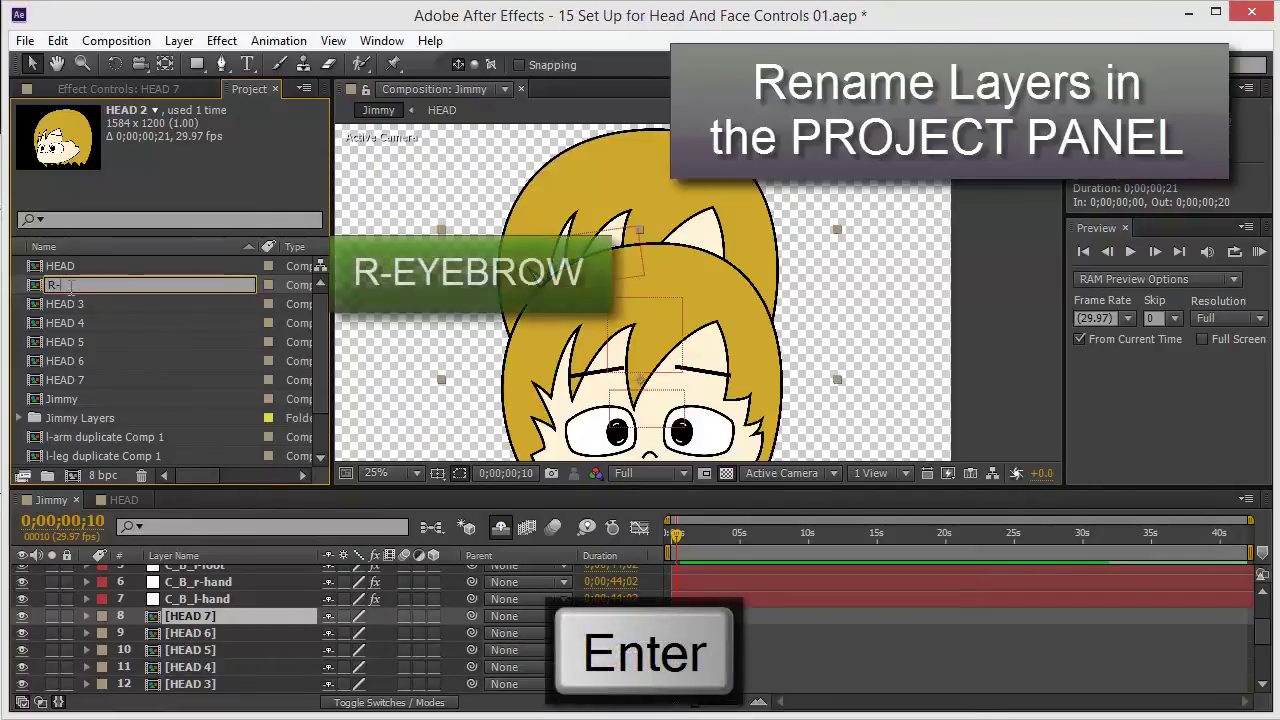
{"action": "type", "text": "-EYEBROW"}
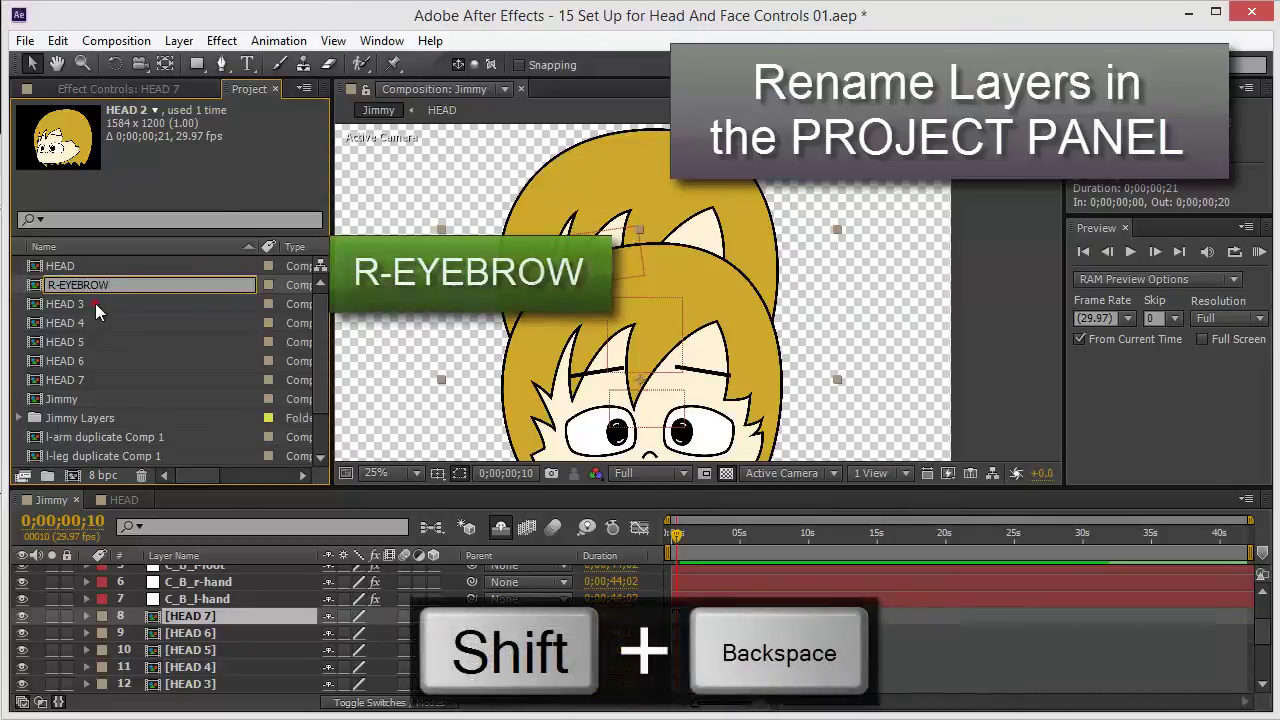
{"action": "left_click", "coordinate": [97, 303]}
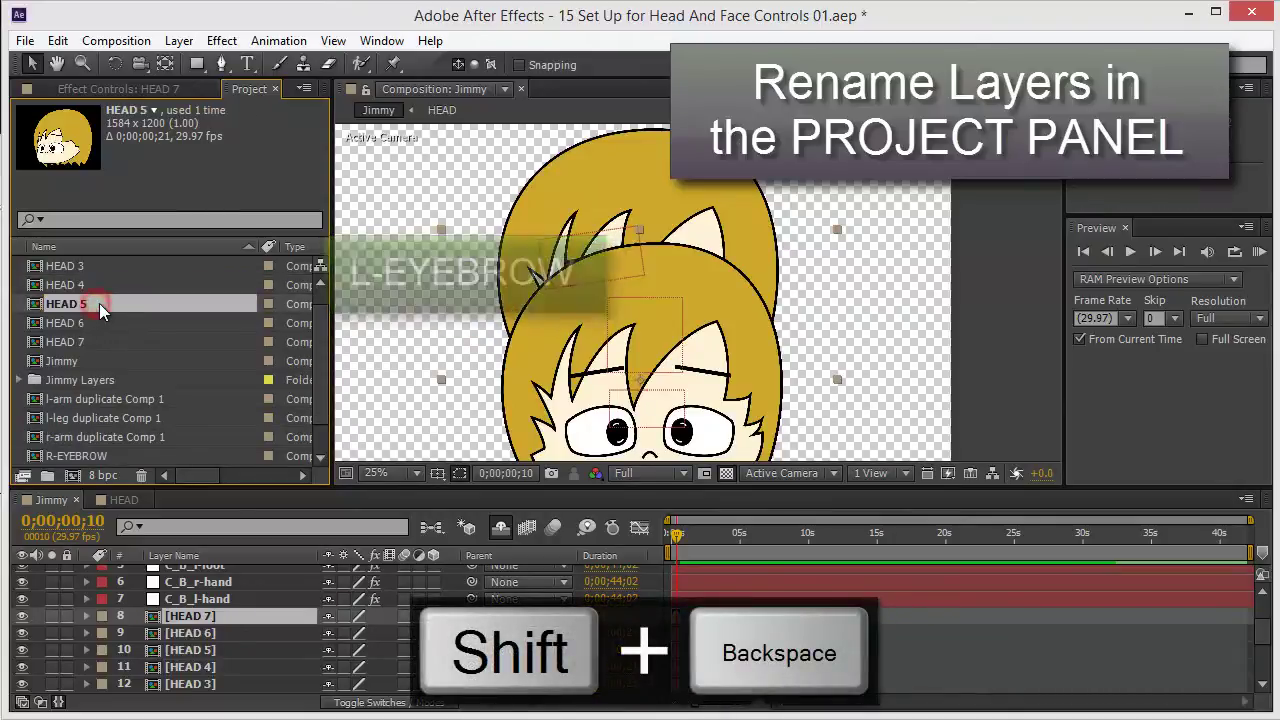
Step: Rename the HEAD 3 composition in the project as L-EYEBROW
{"action": "scroll", "coordinate": [108, 300], "scroll_direction": "up", "scroll_amount": 1}
{"action": "left_click", "coordinate": [89, 291]}
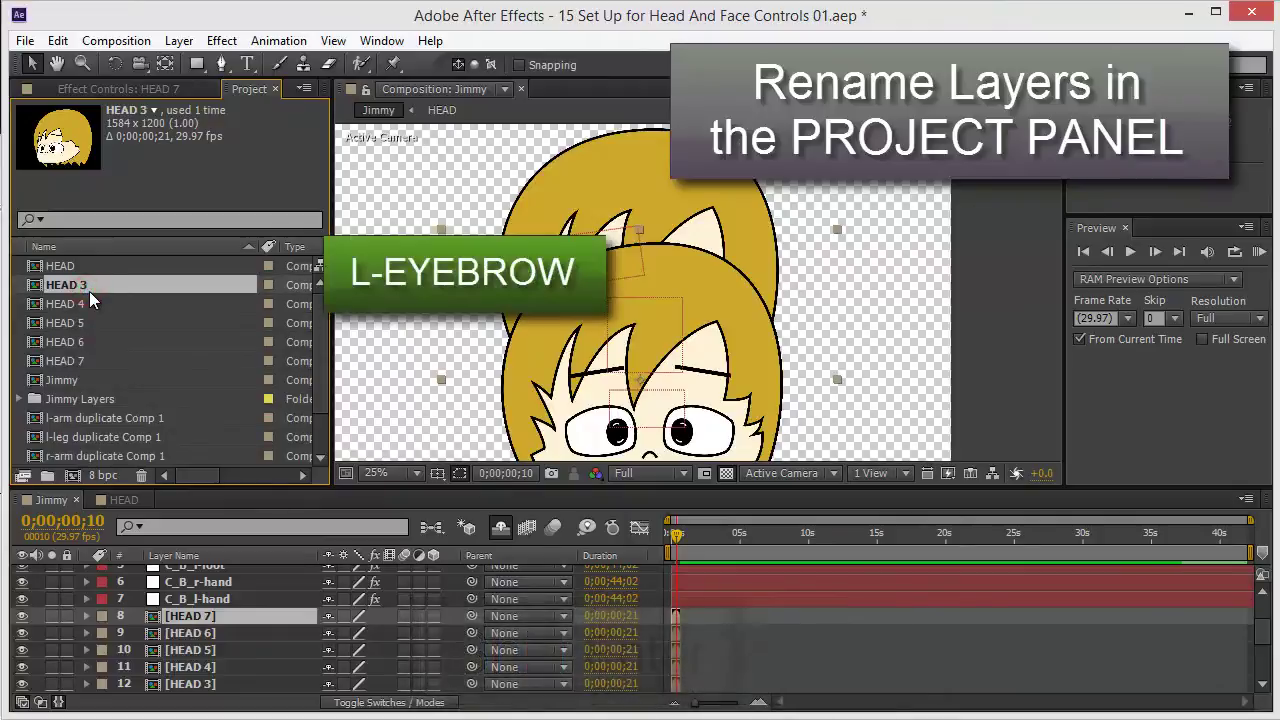
{"action": "key", "text": "Return"}
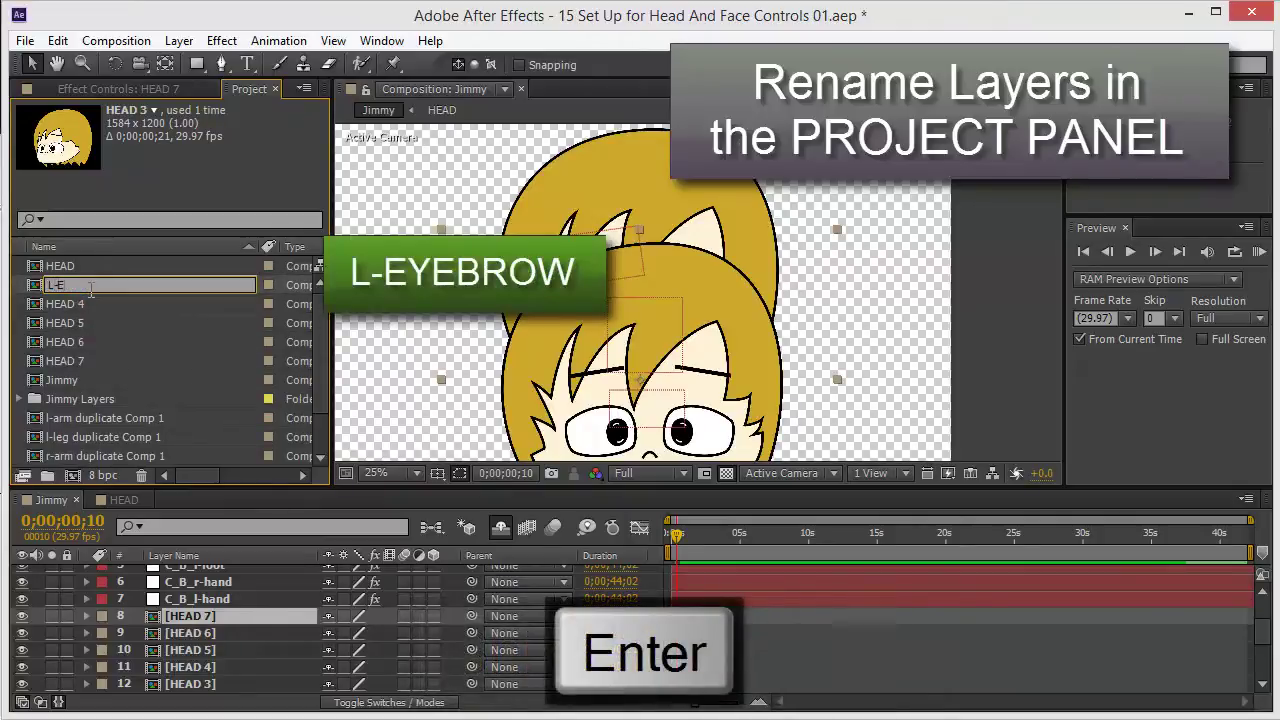
{"action": "type", "text": "L-EYEBROW"}
{"action": "key", "text": "Return"}
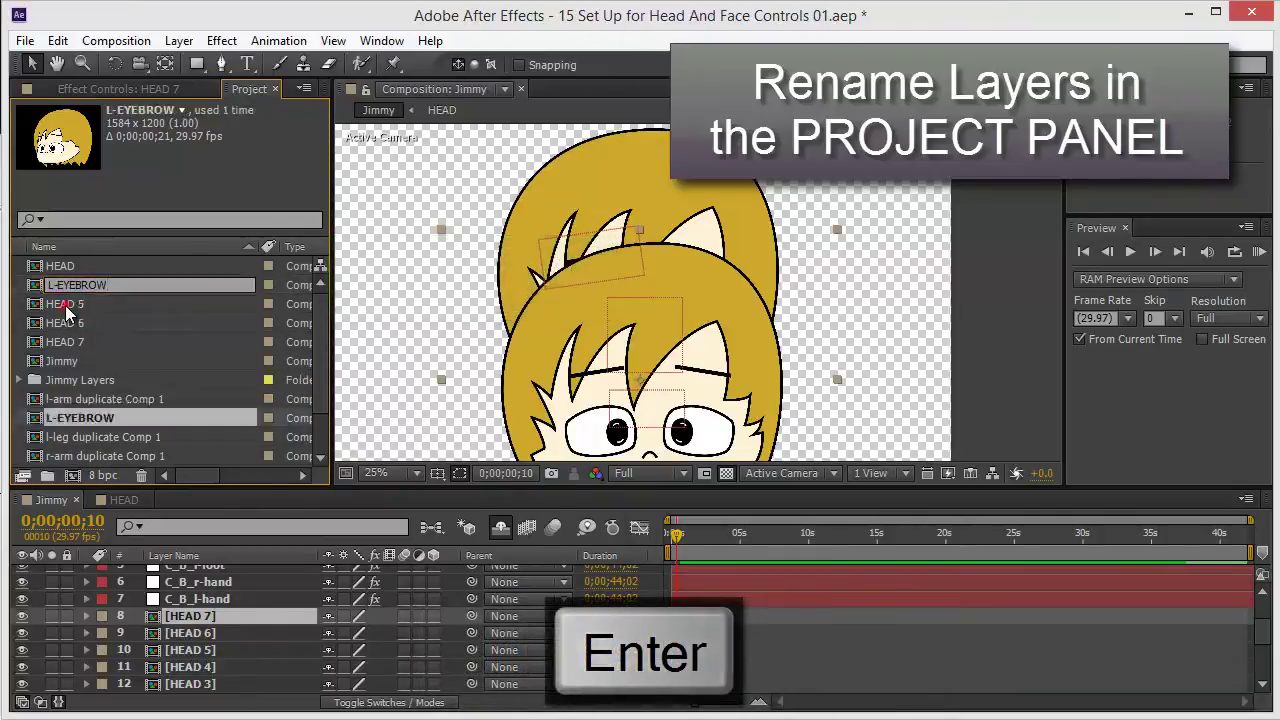
Step: Rename the HEAD 4 composition in the project as L-PUPIL
{"action": "left_click", "coordinate": [73, 287]}
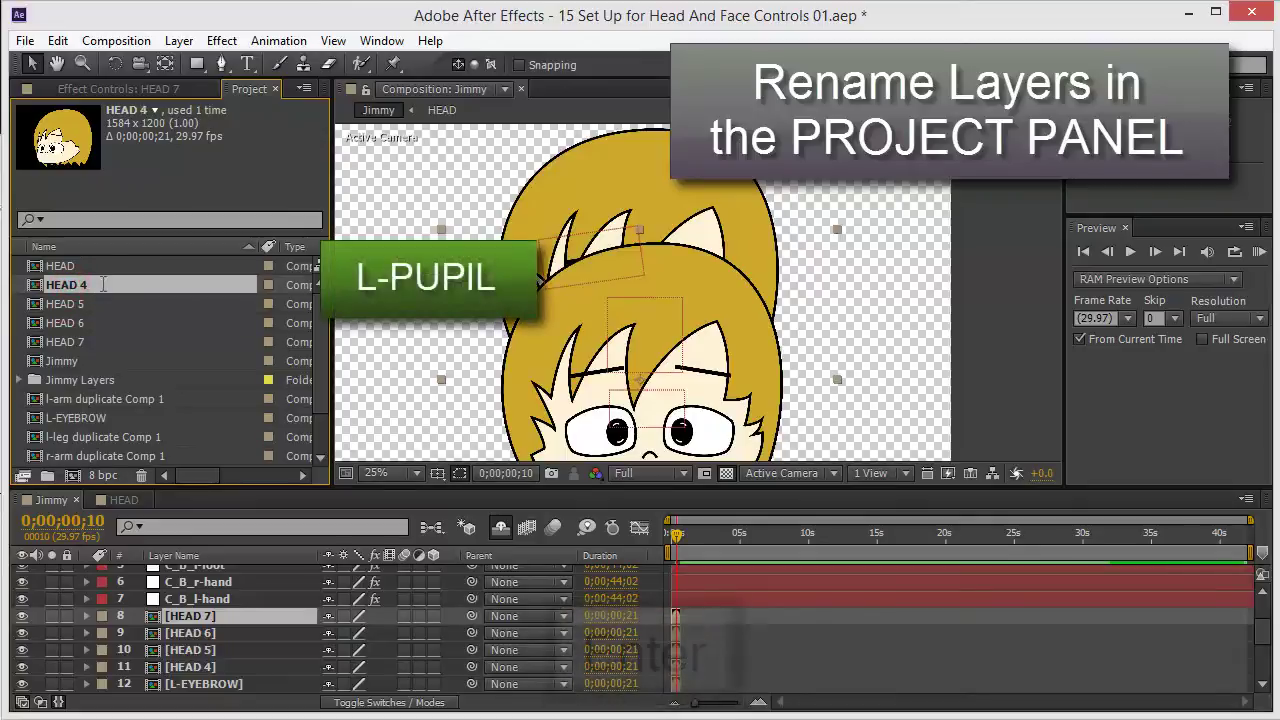
{"action": "key", "text": "Return"}
{"action": "type", "text": "L-"}
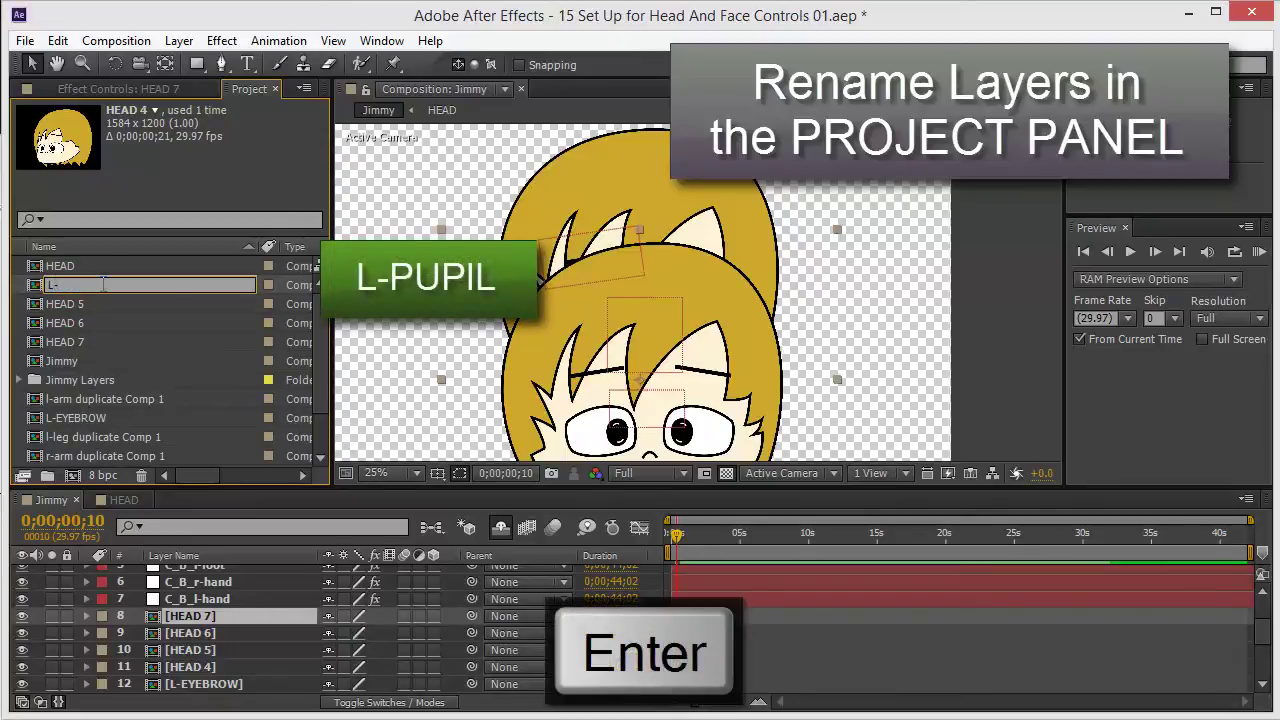
{"action": "type", "text": "PUPIL"}
{"action": "key", "text": "Return"}
Step: Rename the HEAD 5 composition in the project as R-PUPIL
{"action": "left_click", "coordinate": [101, 285]}
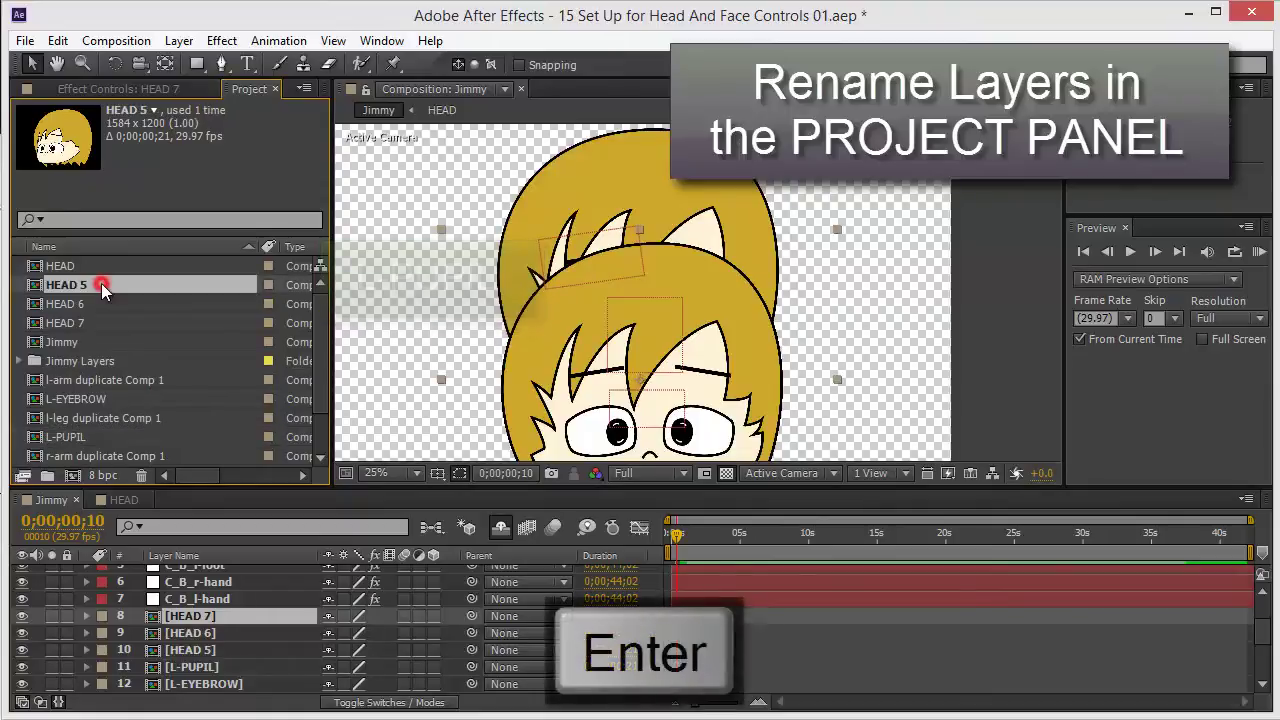
{"action": "key", "text": "Return"}
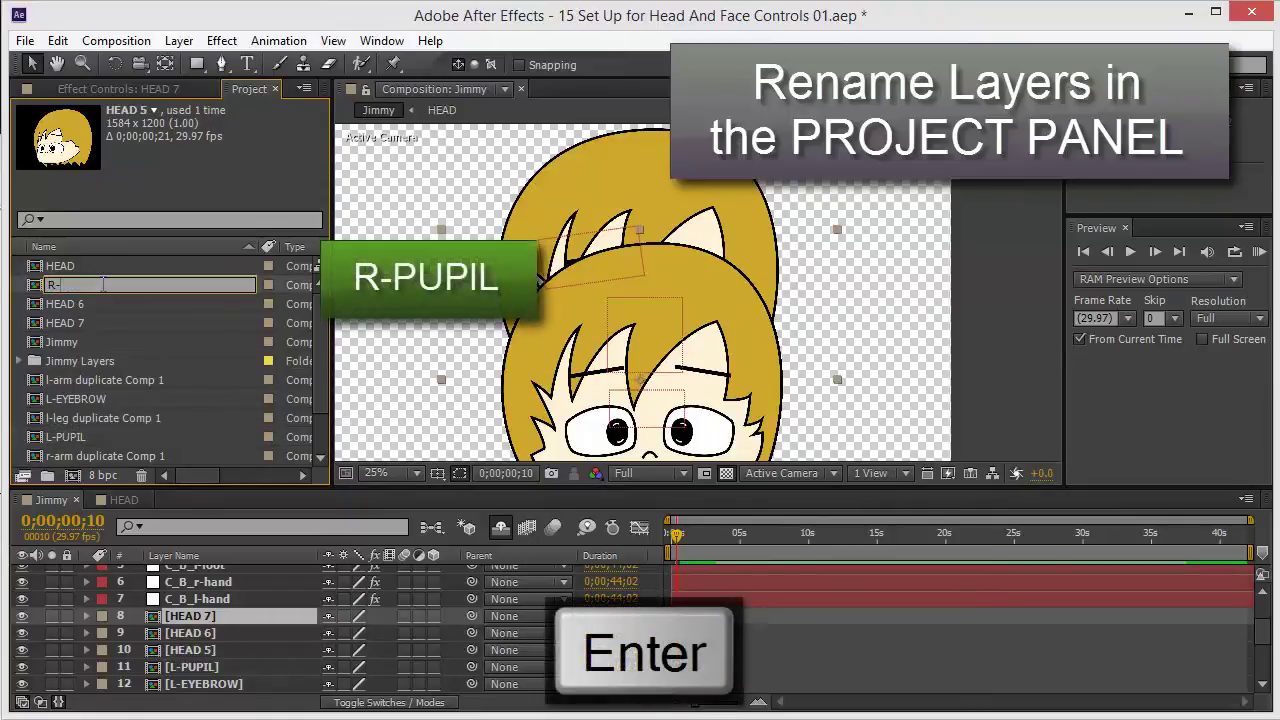
{"action": "type", "text": "R-PUPIL"}
{"action": "key", "text": "Return"}
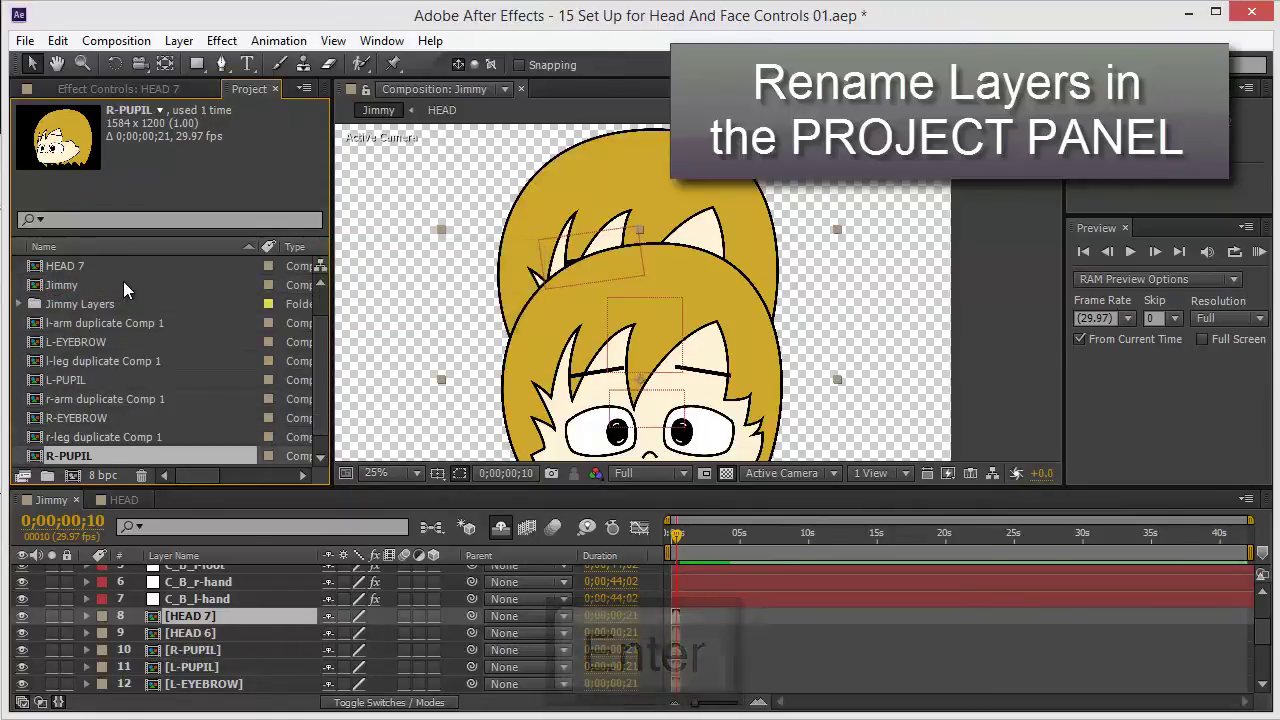
Step: Rename the HEAD 6 composition in the project as EYE BLINKS
{"action": "left_click", "coordinate": [79, 287]}
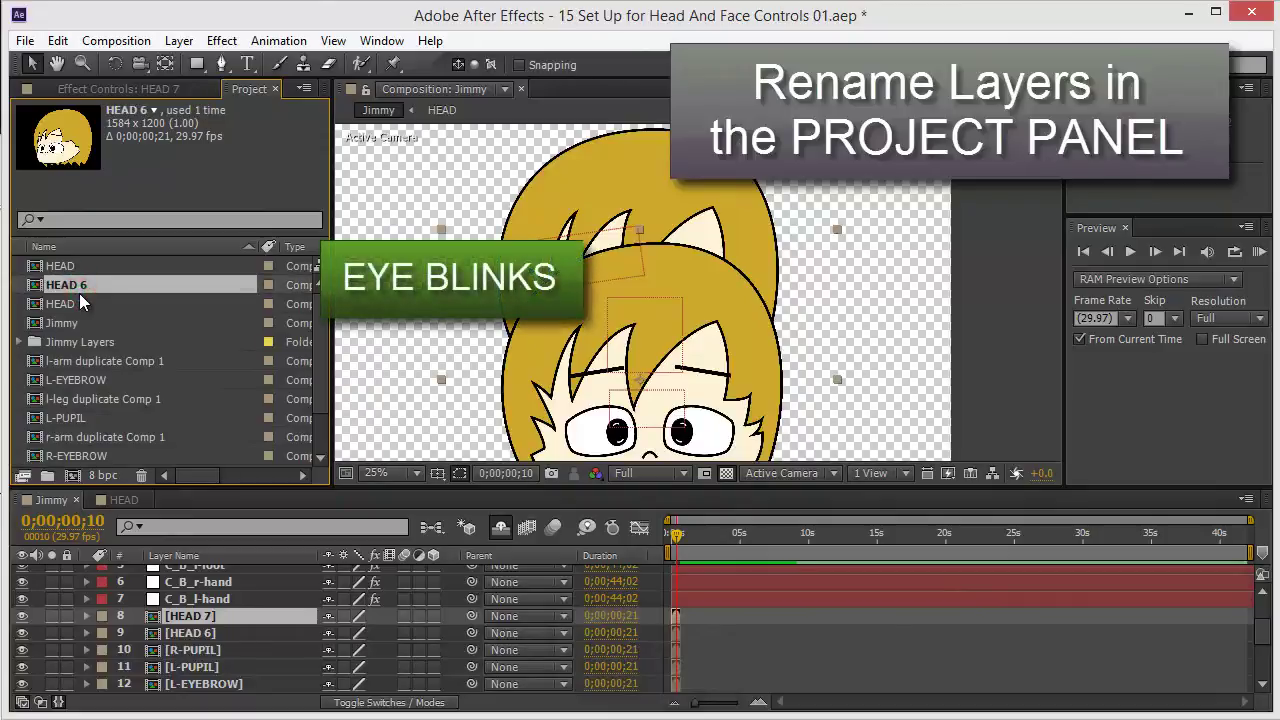
{"action": "key", "text": "Return"}
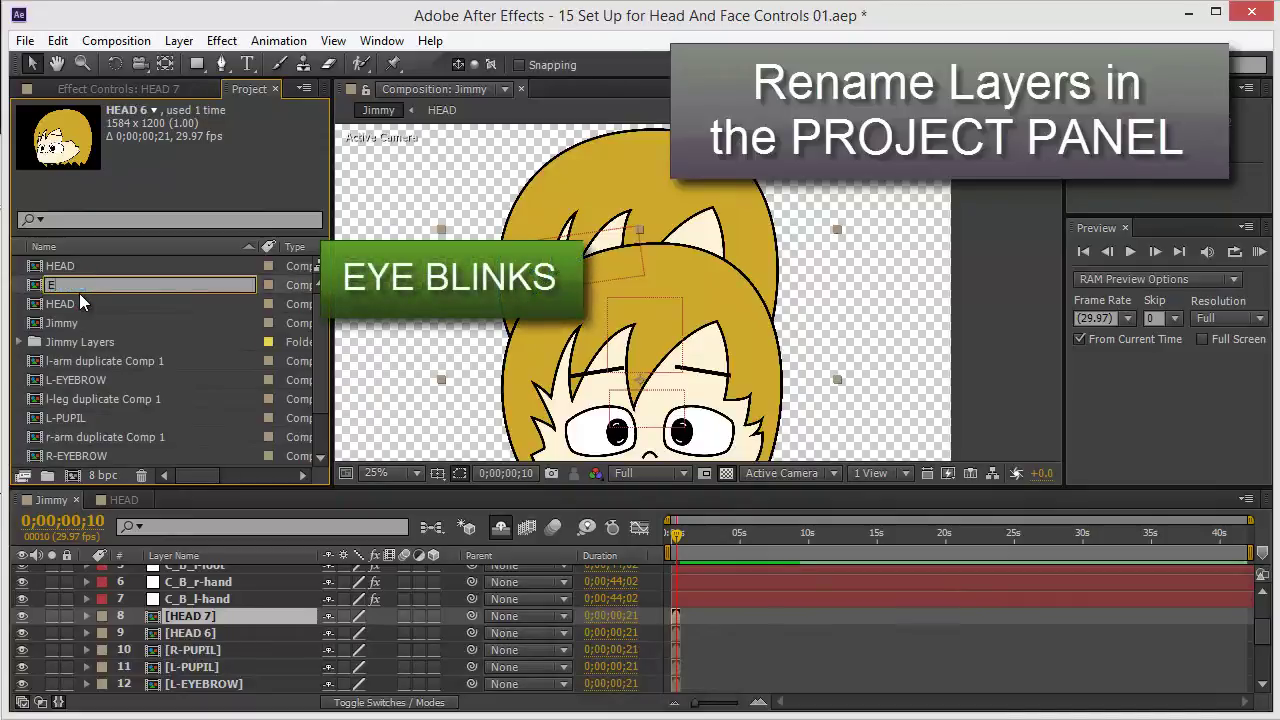
{"action": "type", "text": "EYE BLINKS"}
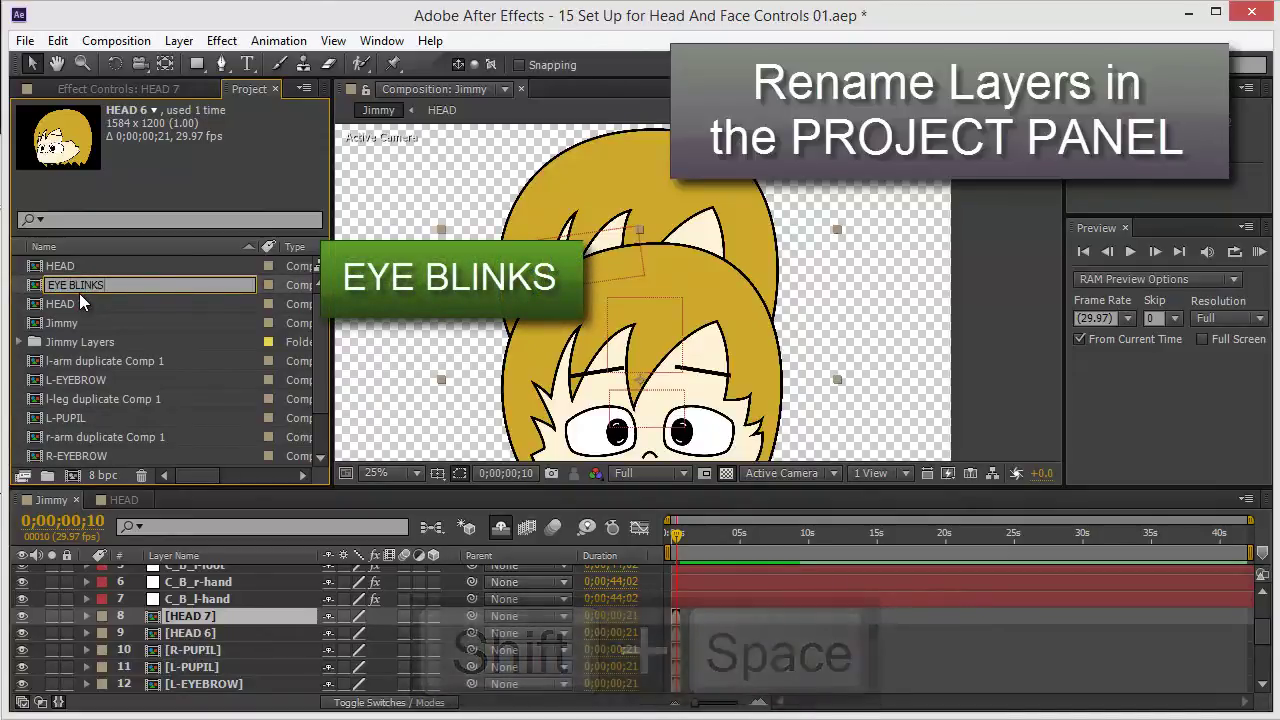
{"action": "key", "text": "Return"}
Step: Rename the original HEAD composition in the project as HAIR
{"action": "left_click", "coordinate": [79, 289]}
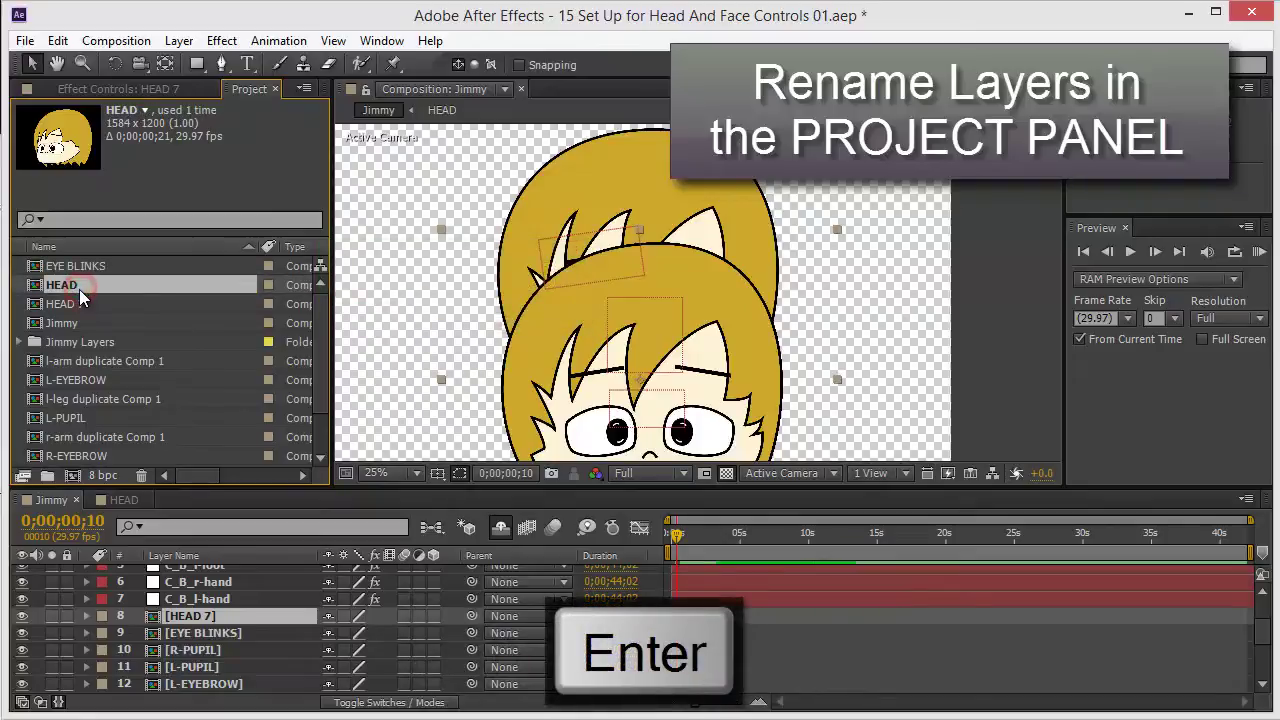
{"action": "key", "text": "Return"}
{"action": "type", "text": "HA"}
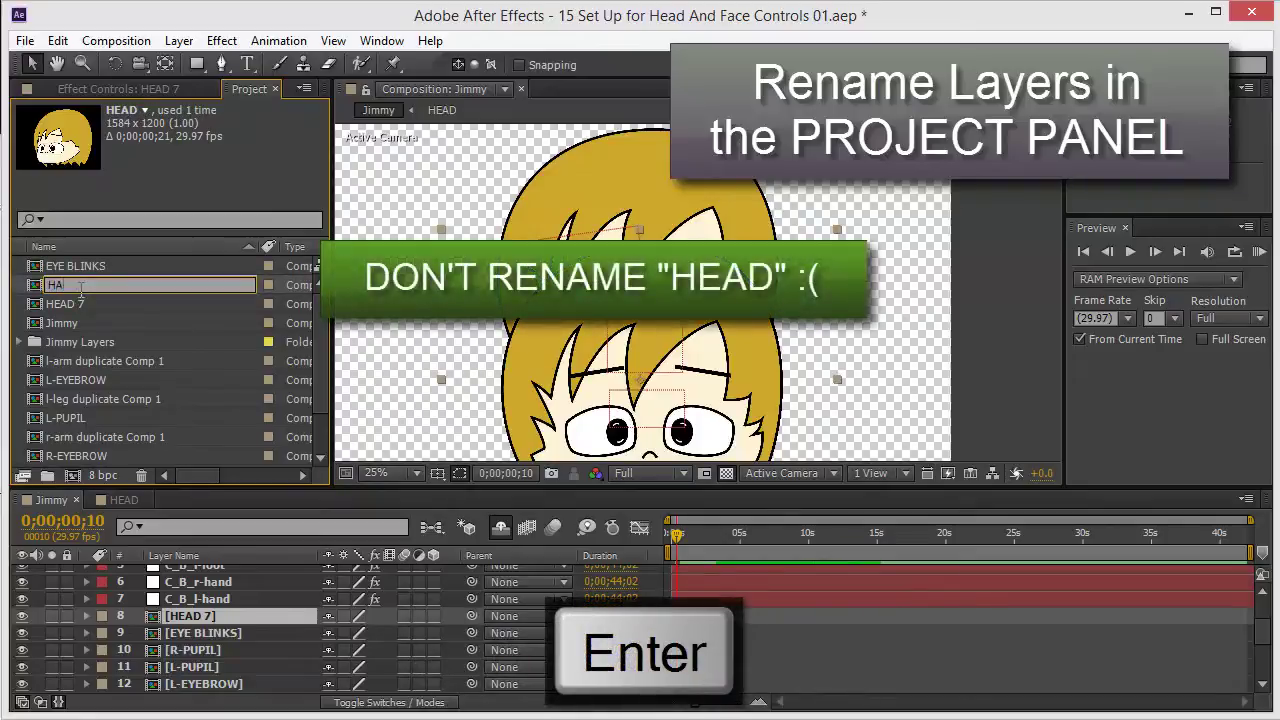
{"action": "type", "text": "IR"}
{"action": "key", "text": "Return"}
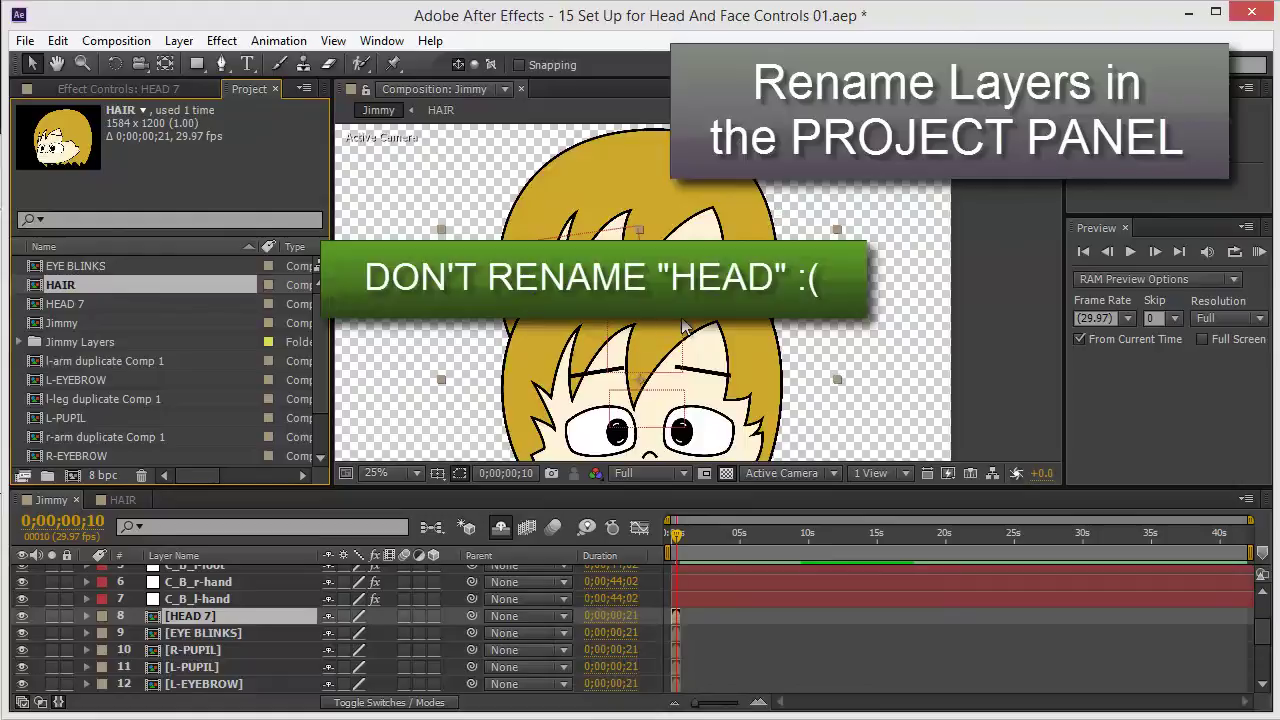
Step: Undo the renaming of the original HEAD composition
{"action": "left_click_drag", "start_coordinate": [680, 302], "coordinate": [651, 306]}
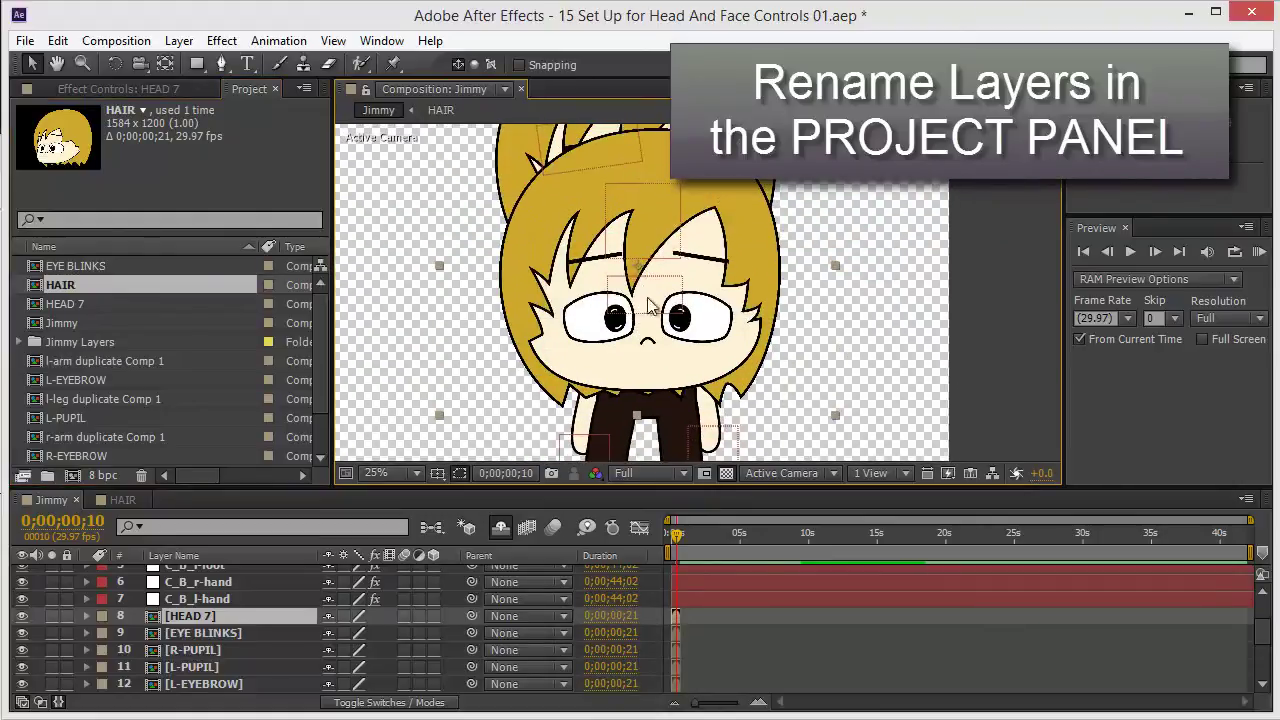
{"action": "left_click", "coordinate": [203, 633]}
{"action": "left_click", "coordinate": [209, 616]}
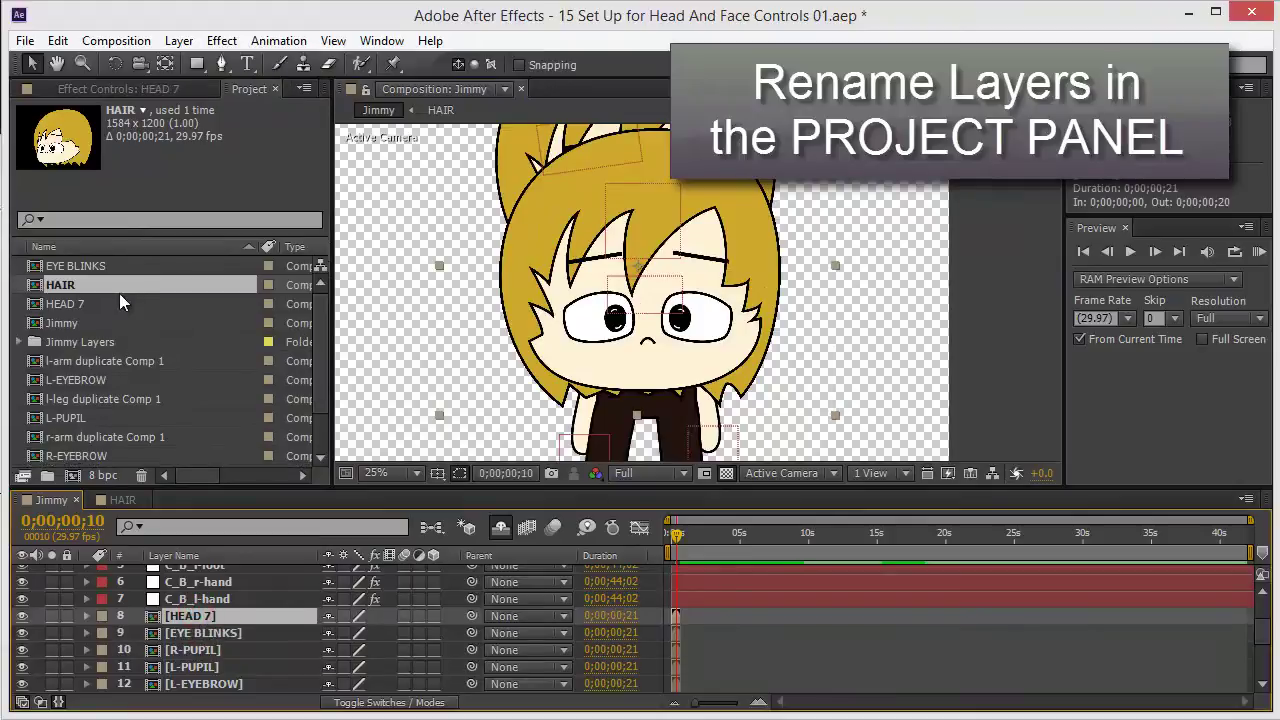
{"action": "left_click", "coordinate": [77, 303]}
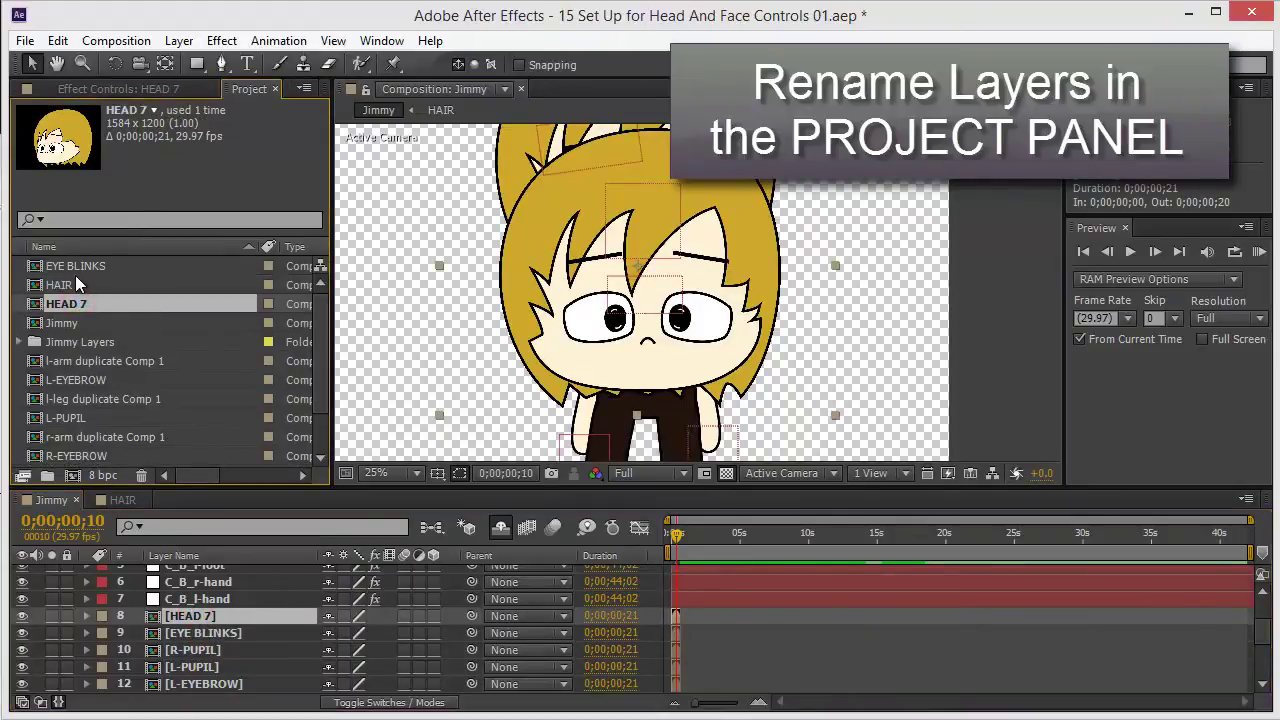
{"action": "key", "text": "ctrl+z"}
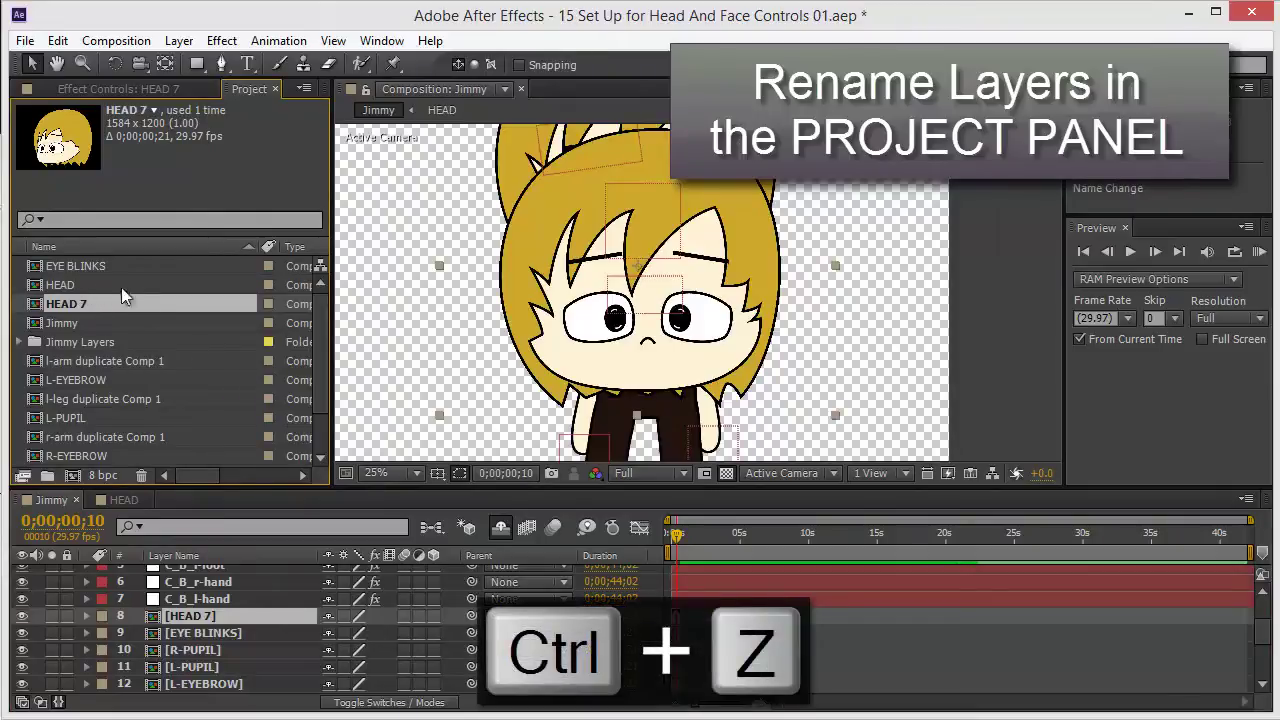
Step: Rename the HEAD 7 composition in the project as HAIR
{"action": "left_click", "coordinate": [64, 286]}
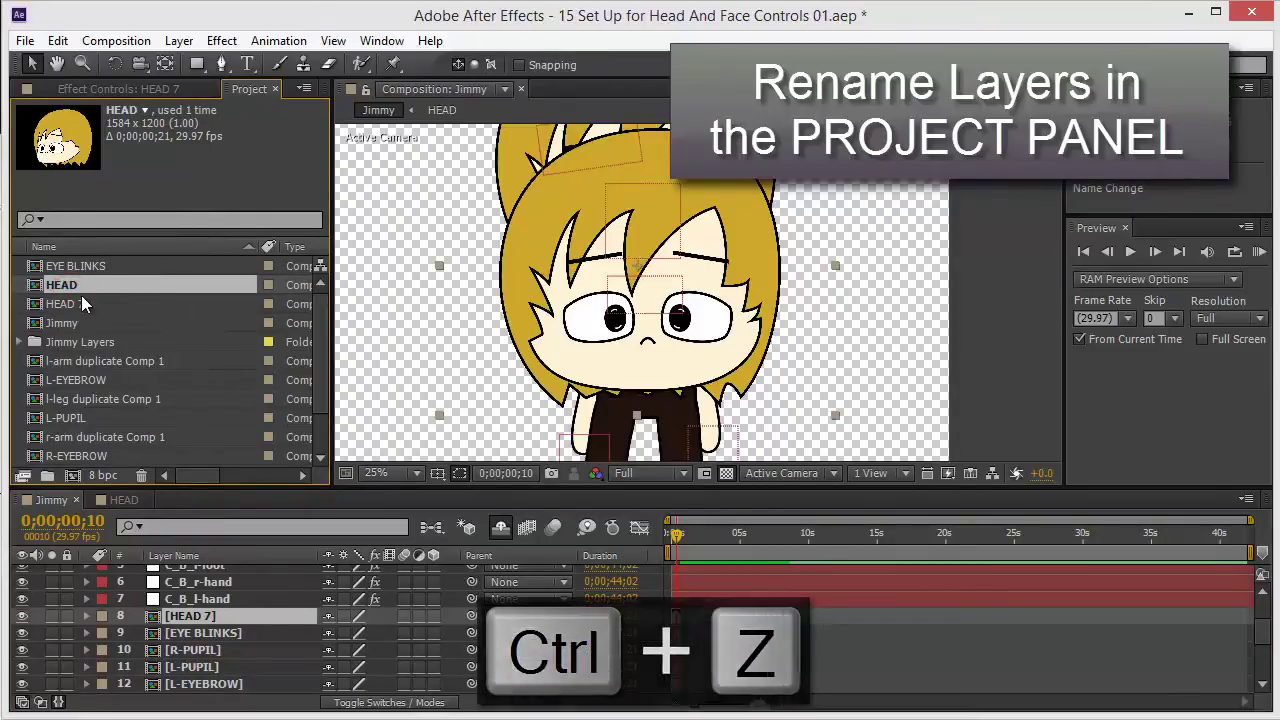
{"action": "left_click", "coordinate": [79, 303]}
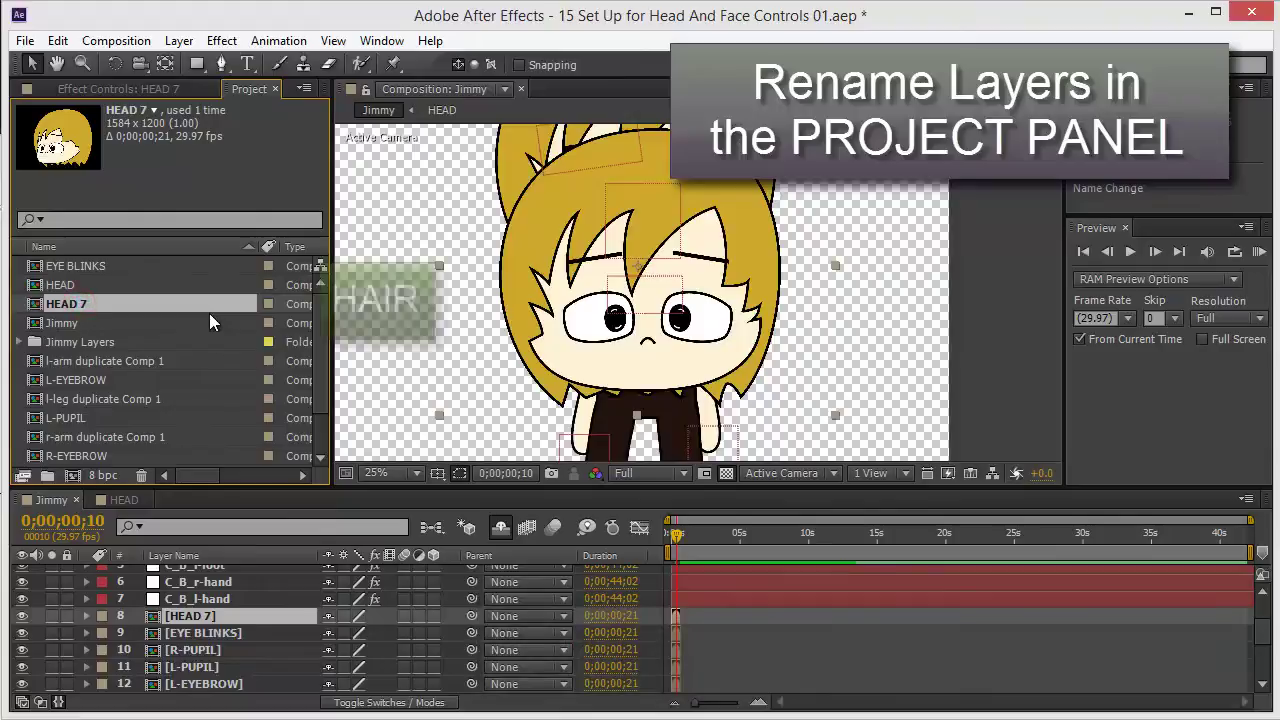
{"action": "key", "text": "Return"}
{"action": "type", "text": "HAIR"}
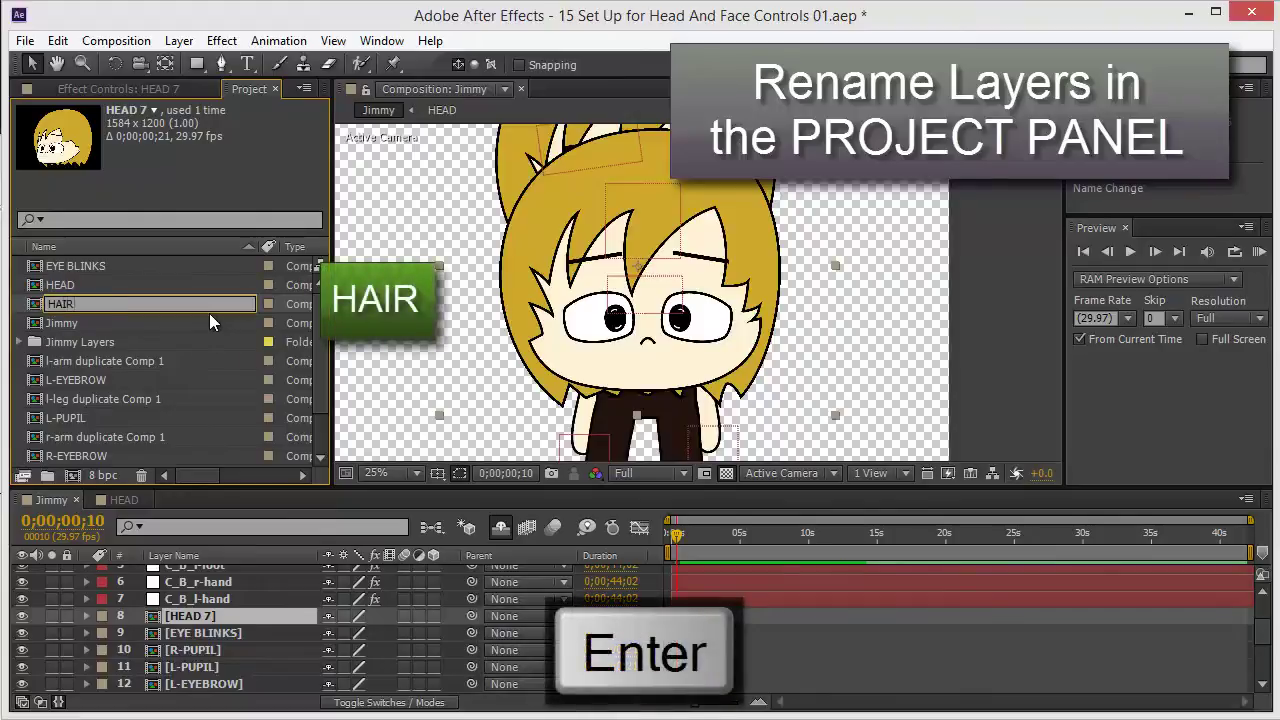
{"action": "key", "text": "Return"}
Step: Maximize the Jimmy timeline and move the HAIR layer below Body, to the end of the layer stack
{"action": "left_click", "coordinate": [87, 306]}
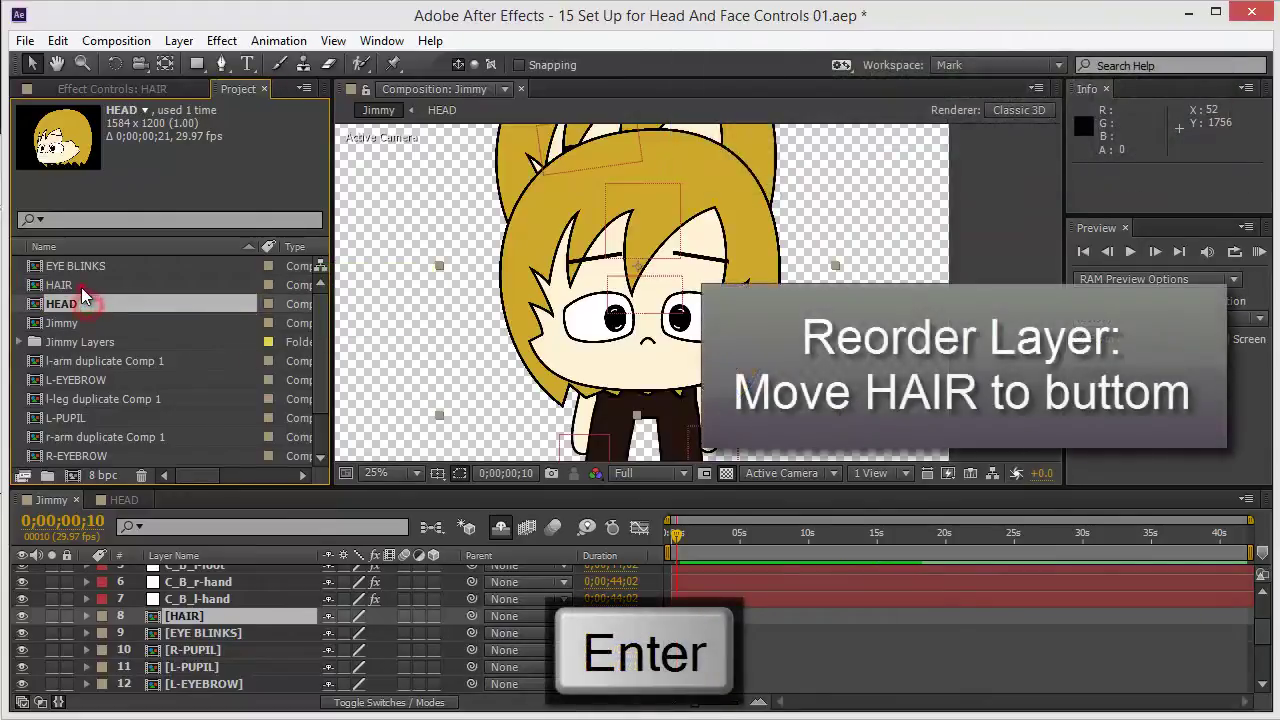
{"action": "left_click", "coordinate": [80, 286]}
{"action": "key", "text": "grave"}
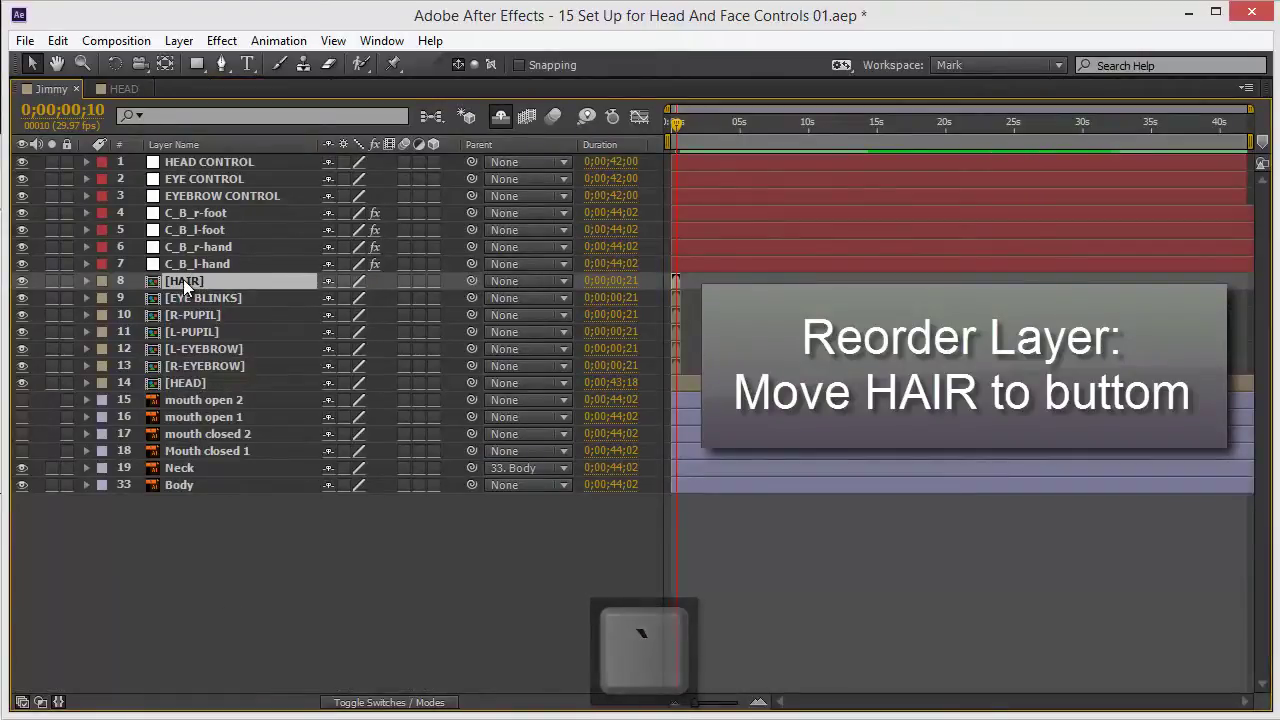
{"action": "left_click_drag", "start_coordinate": [191, 276], "coordinate": [179, 523]}
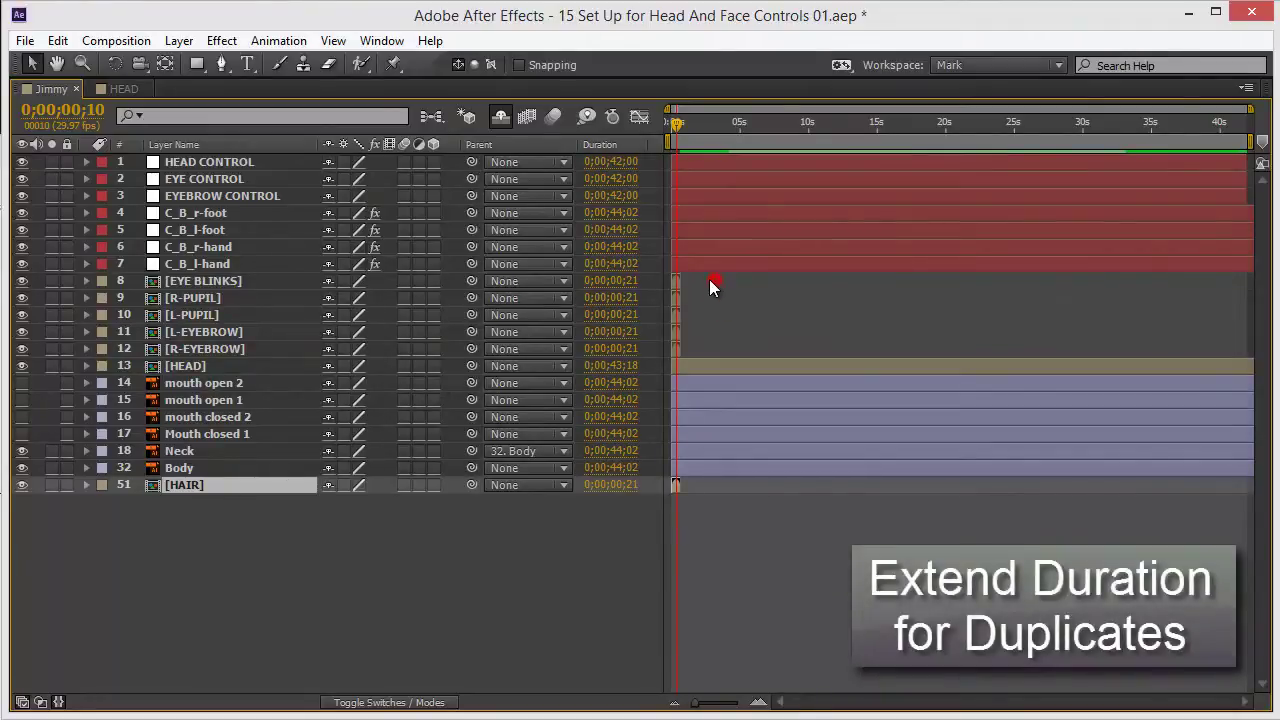
{"action": "left_click", "coordinate": [709, 281]}
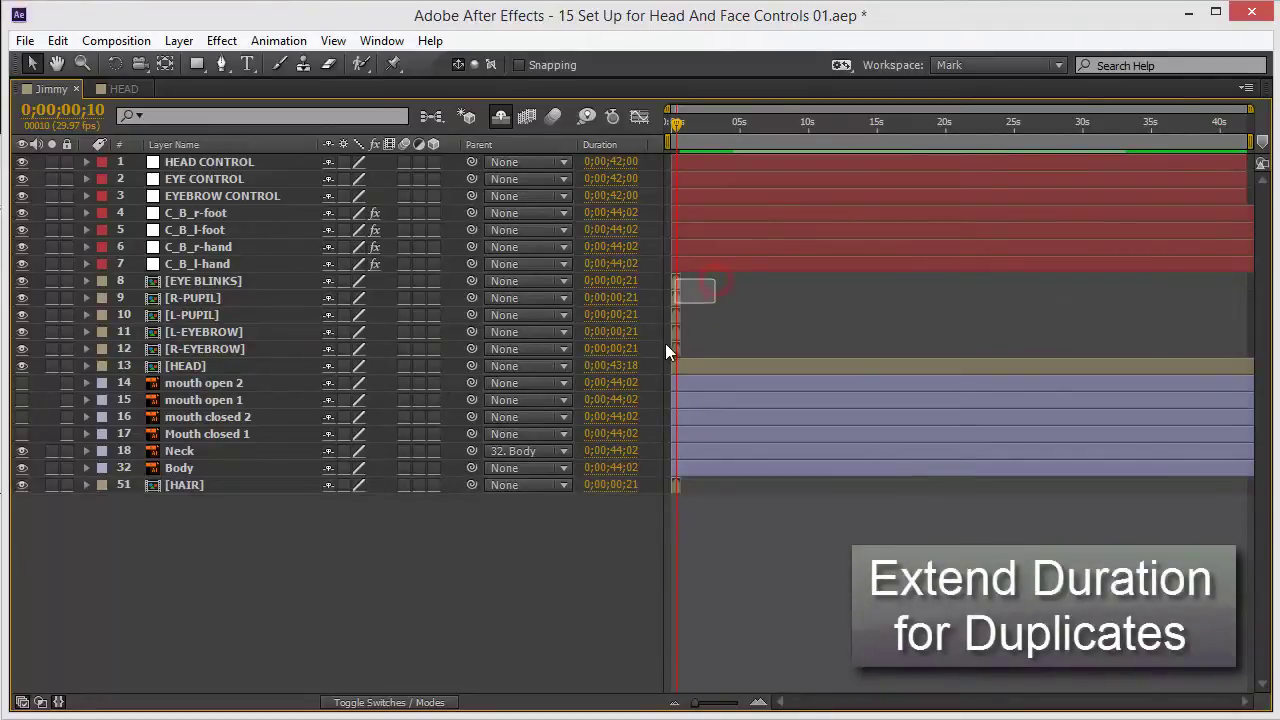
{"action": "left_click", "coordinate": [712, 368]}
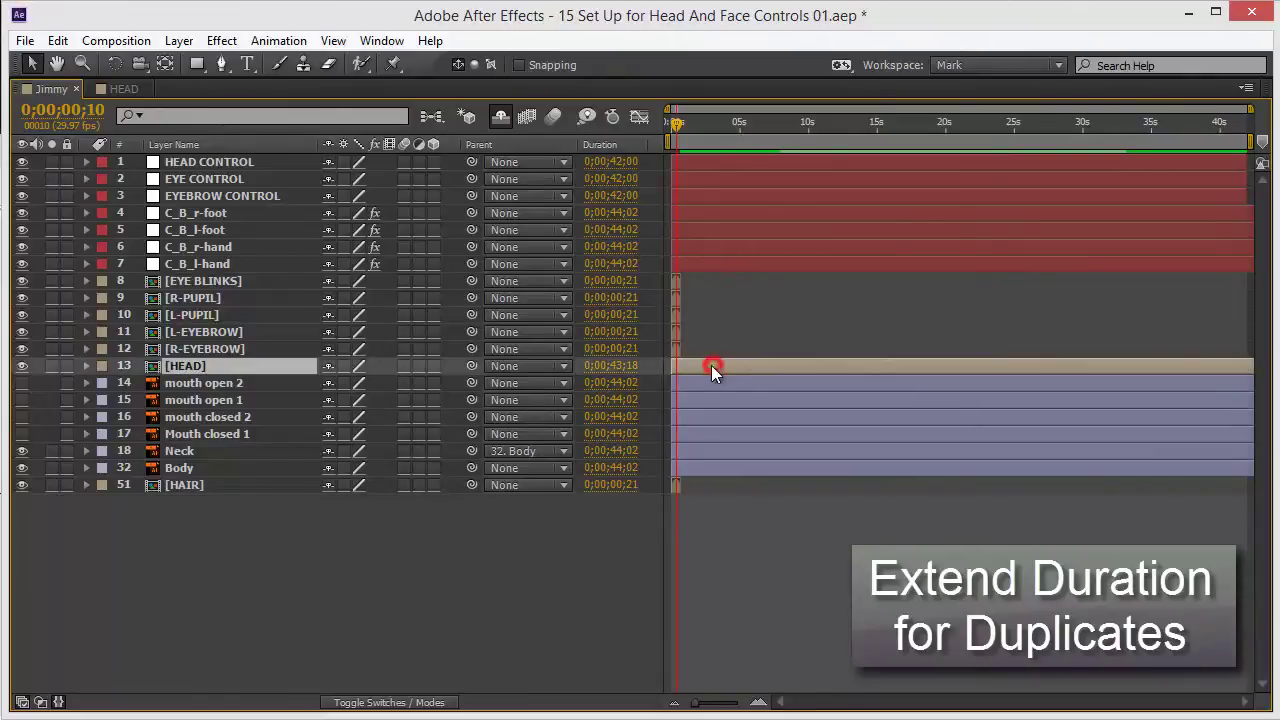
{"action": "left_click", "coordinate": [195, 280]}
{"action": "left_click", "coordinate": [195, 348]}
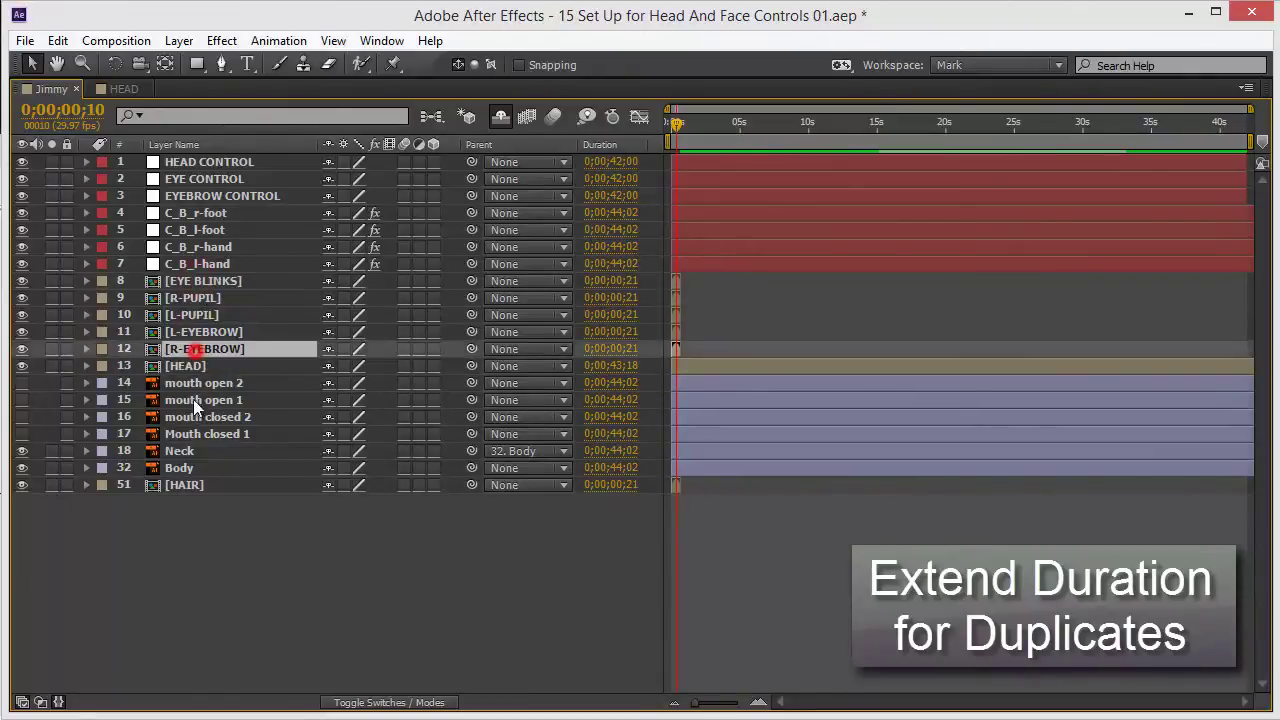
{"action": "left_click", "coordinate": [189, 491]}
{"action": "left_click", "coordinate": [202, 282]}
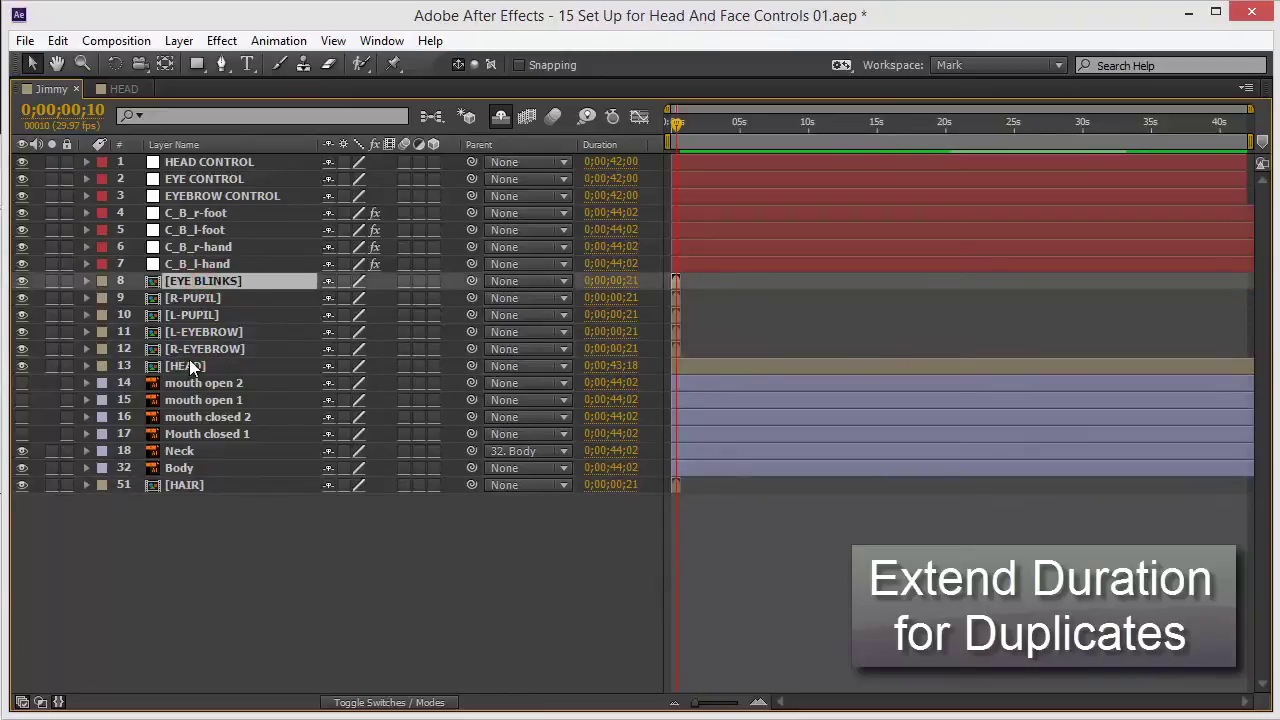
Step: Reveal the Time Remap property of the HEAD layer and copy its keyframes
{"action": "left_click", "coordinate": [189, 366]}
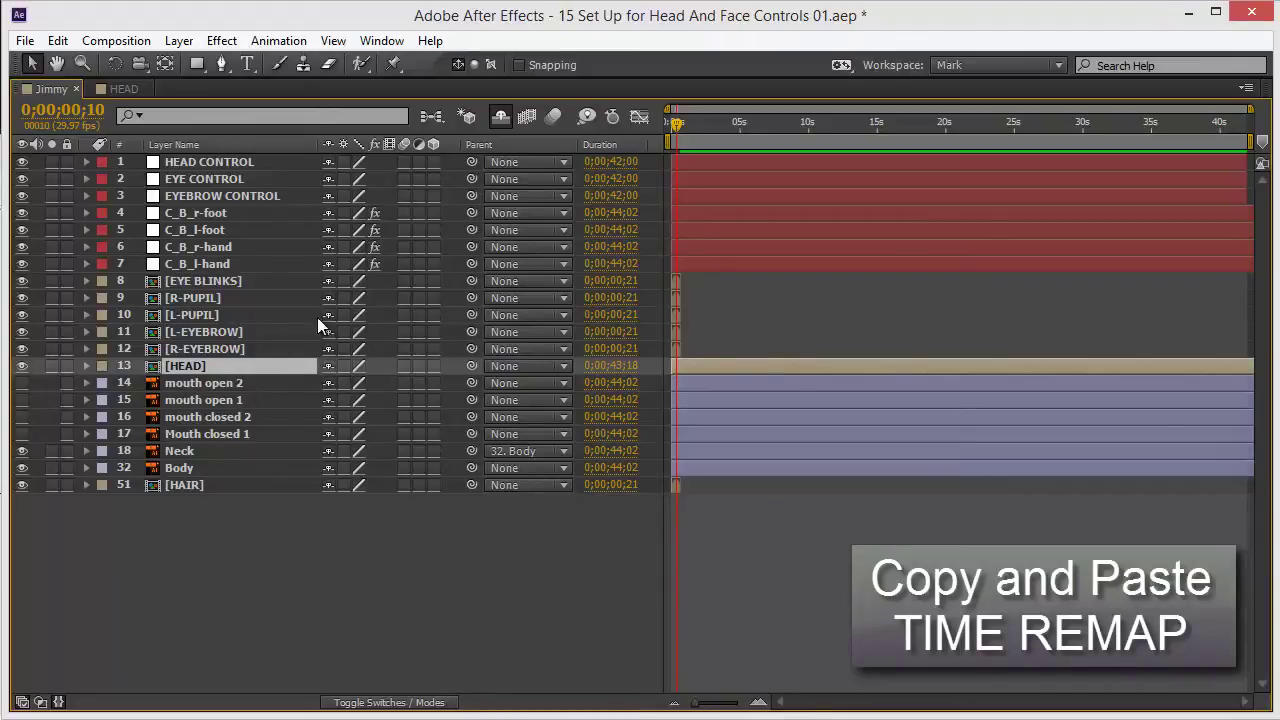
{"action": "key", "text": "r"}
{"action": "key", "text": "r"}
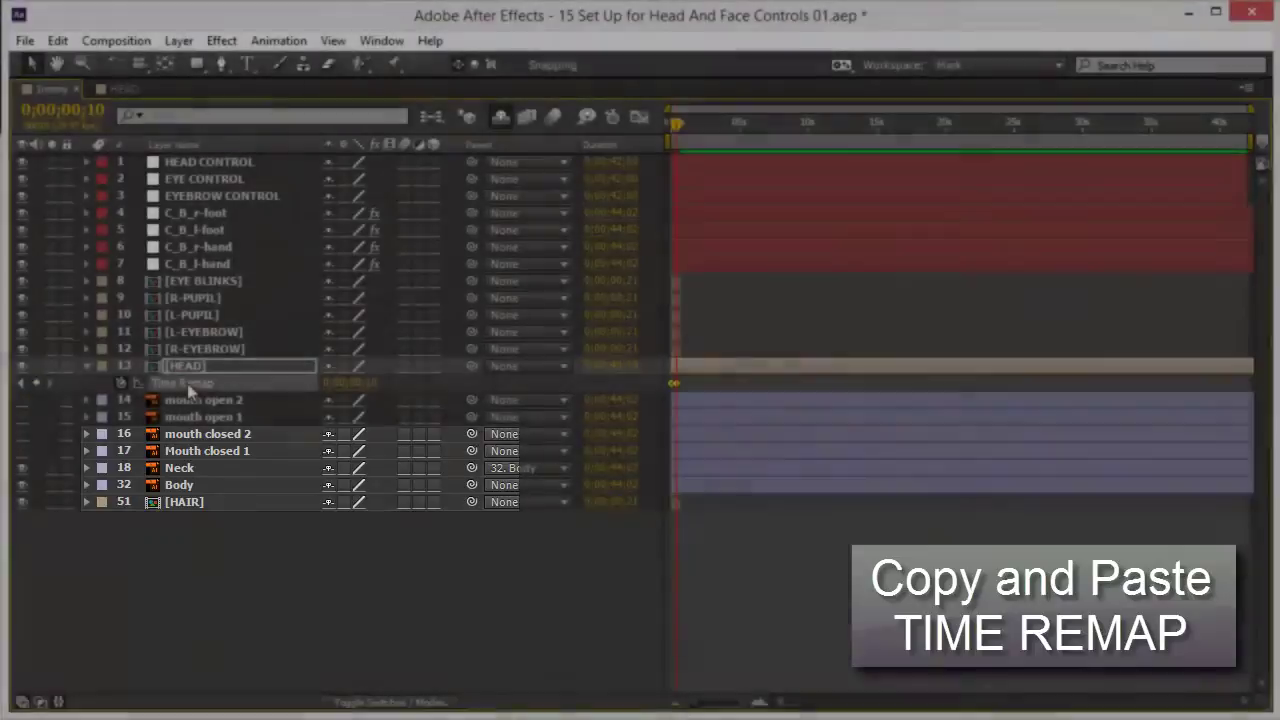
{"action": "key", "text": "ctrl+c"}
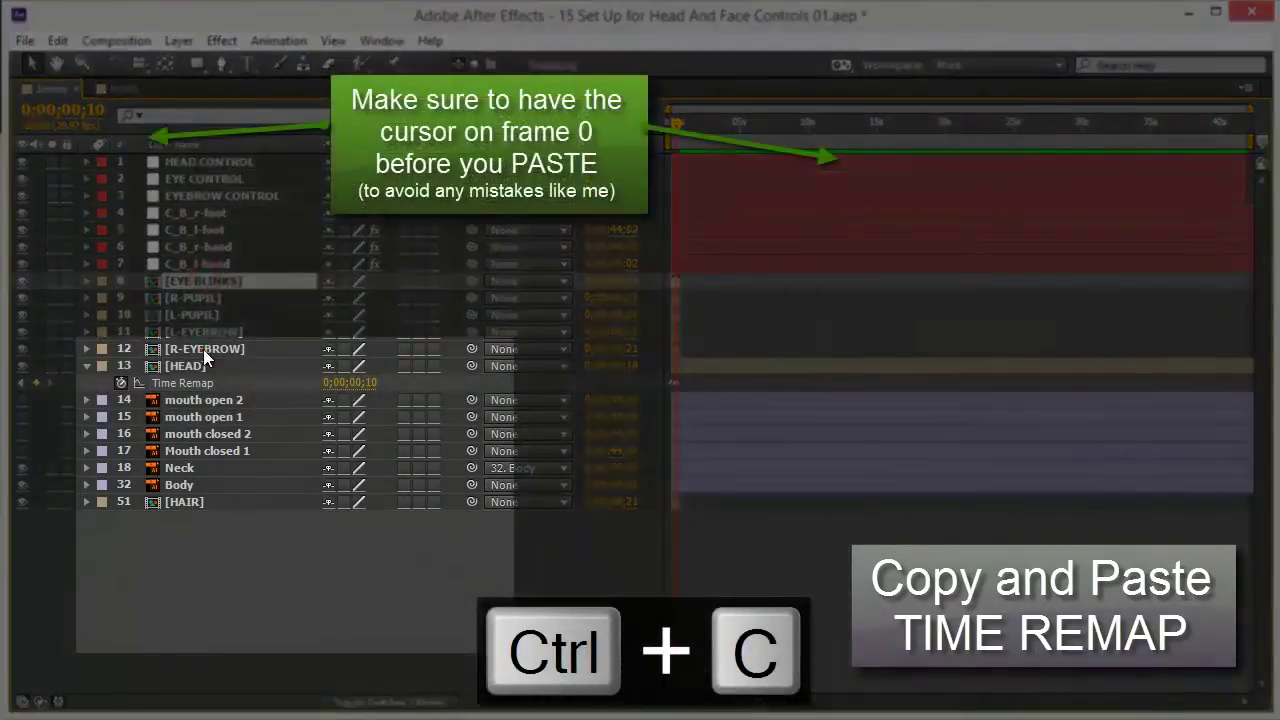
Step: Paste the copied Time Remap keyframes onto the EYE BLINKS, R-PUPIL, L-PUPIL, L-EYEBROW, R-EYEBROW and HAIR layers
{"action": "left_click", "coordinate": [203, 349]}
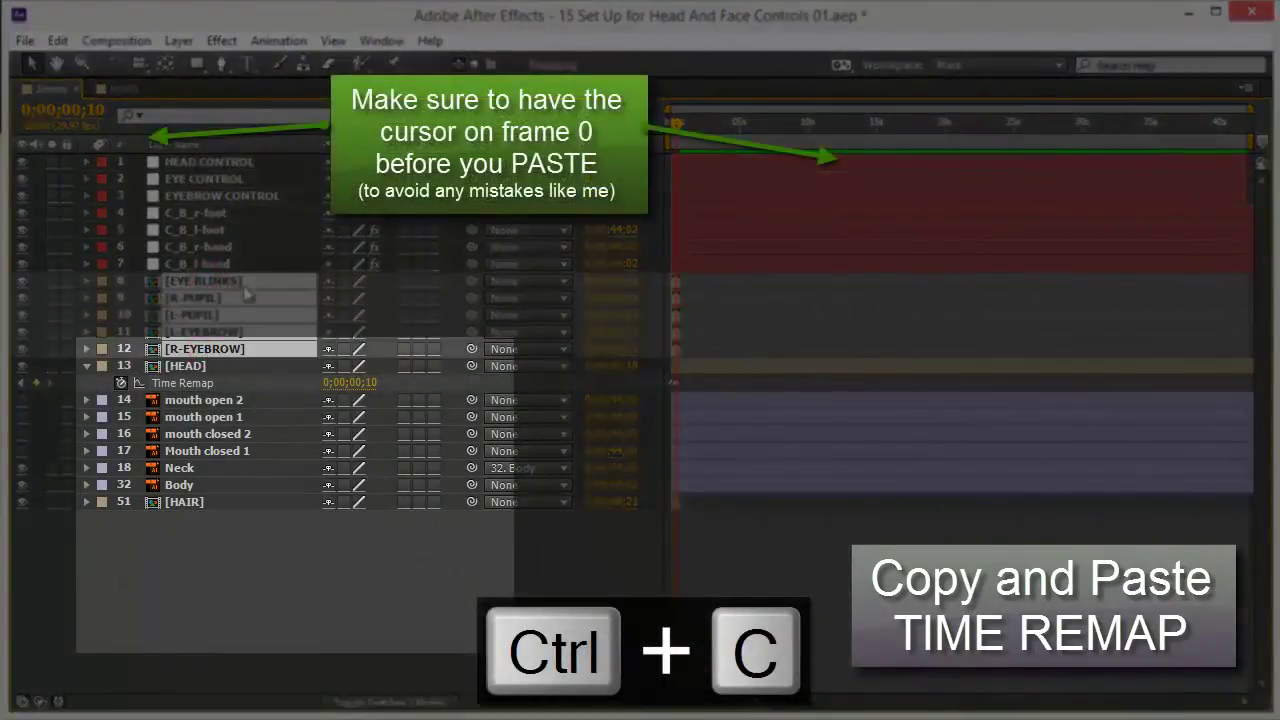
{"action": "left_click", "coordinate": [197, 503], "text": "ctrl"}
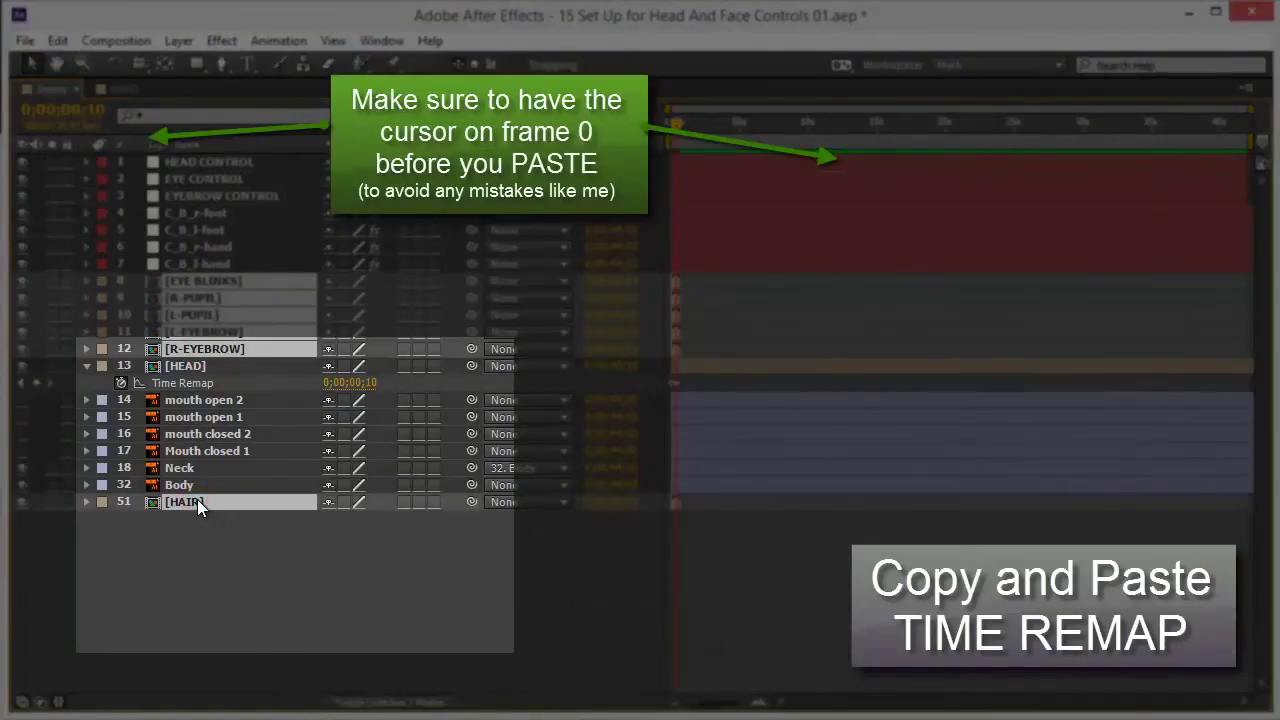
{"action": "key", "text": "ctrl+v"}
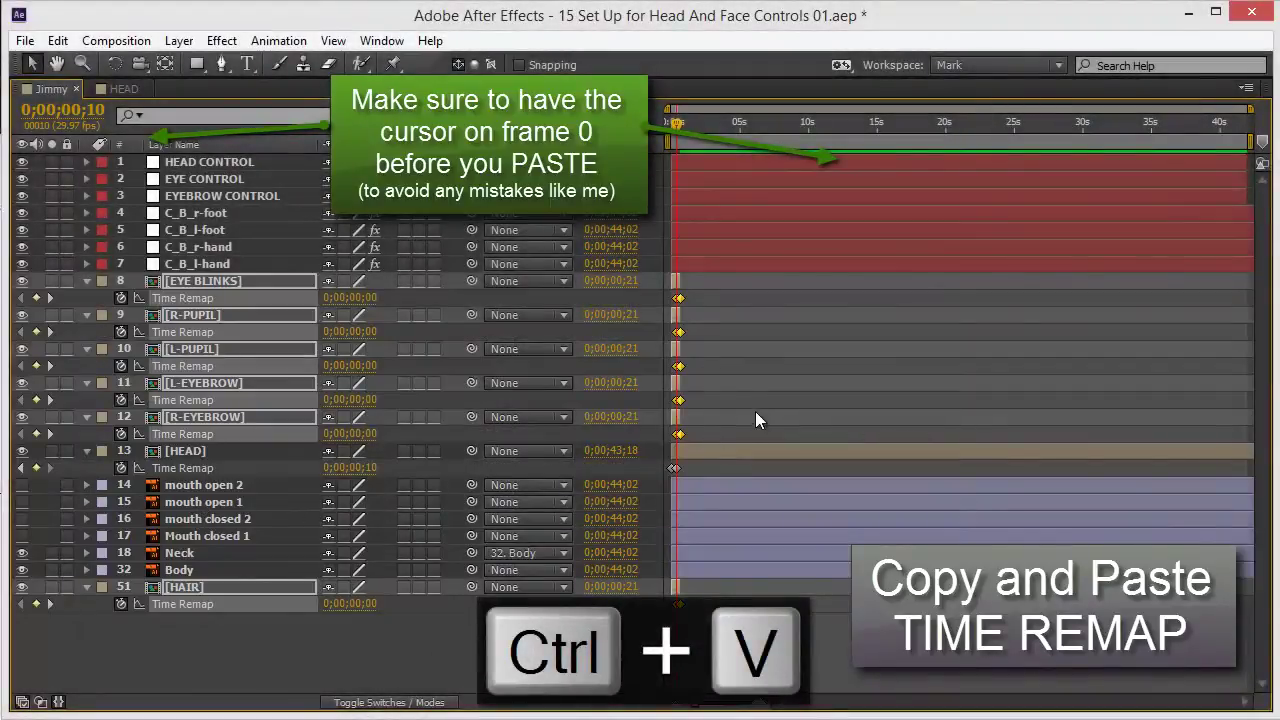
Step: Move the first Time Remap keyframe of the EYE BLINKS layer to frame 0
{"action": "left_click", "coordinate": [755, 399]}
{"action": "left_click", "coordinate": [838, 695]}
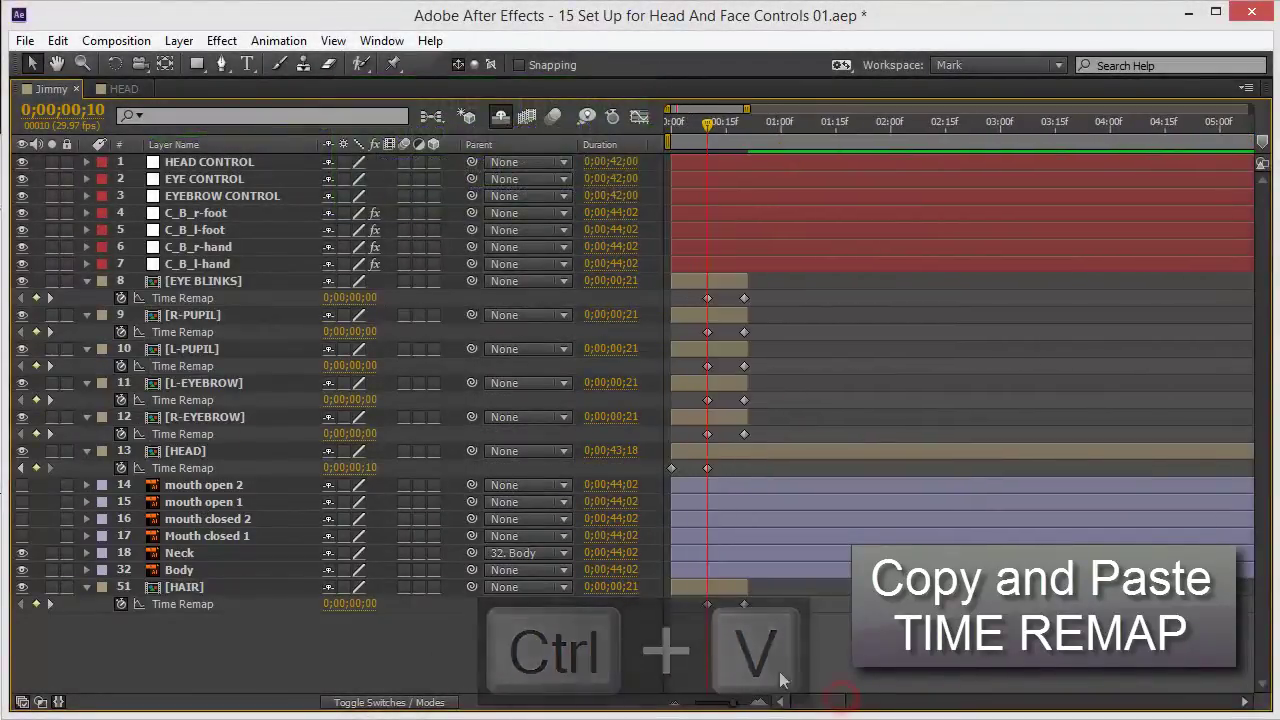
{"action": "left_click", "coordinate": [744, 298]}
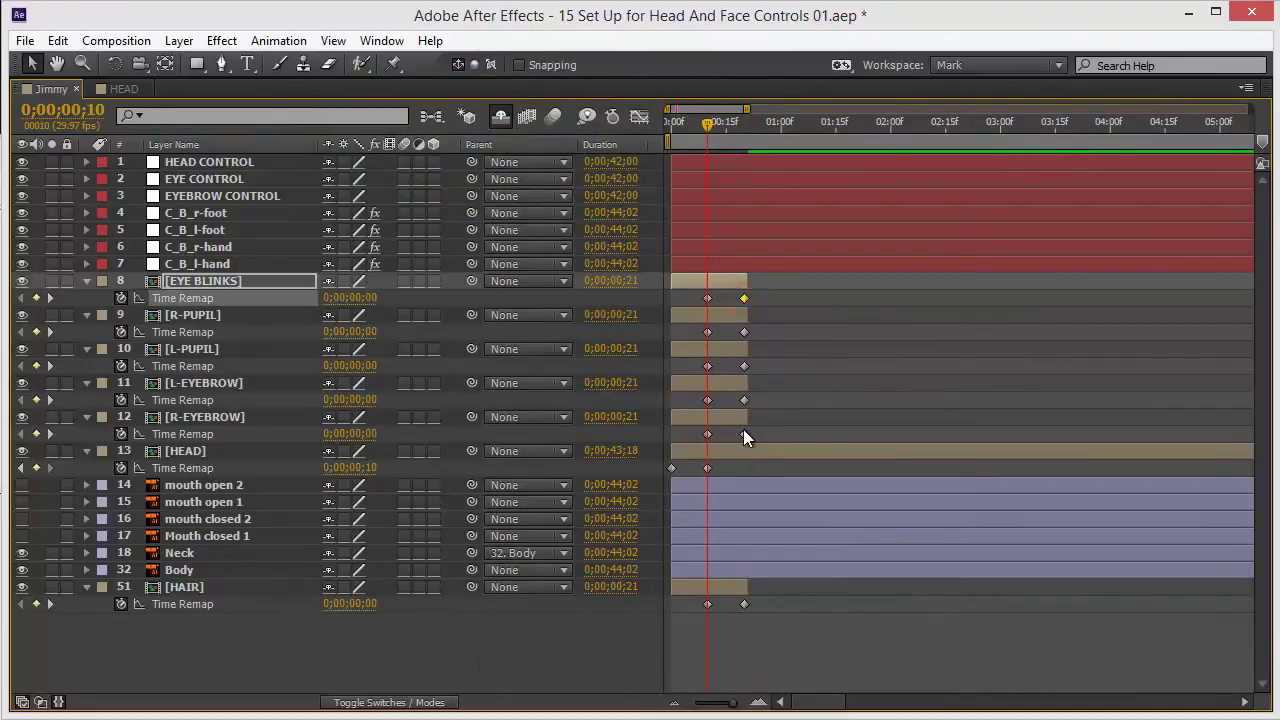
{"action": "left_click", "coordinate": [707, 298]}
{"action": "left_click_drag", "start_coordinate": [677, 297], "coordinate": [665, 297]}
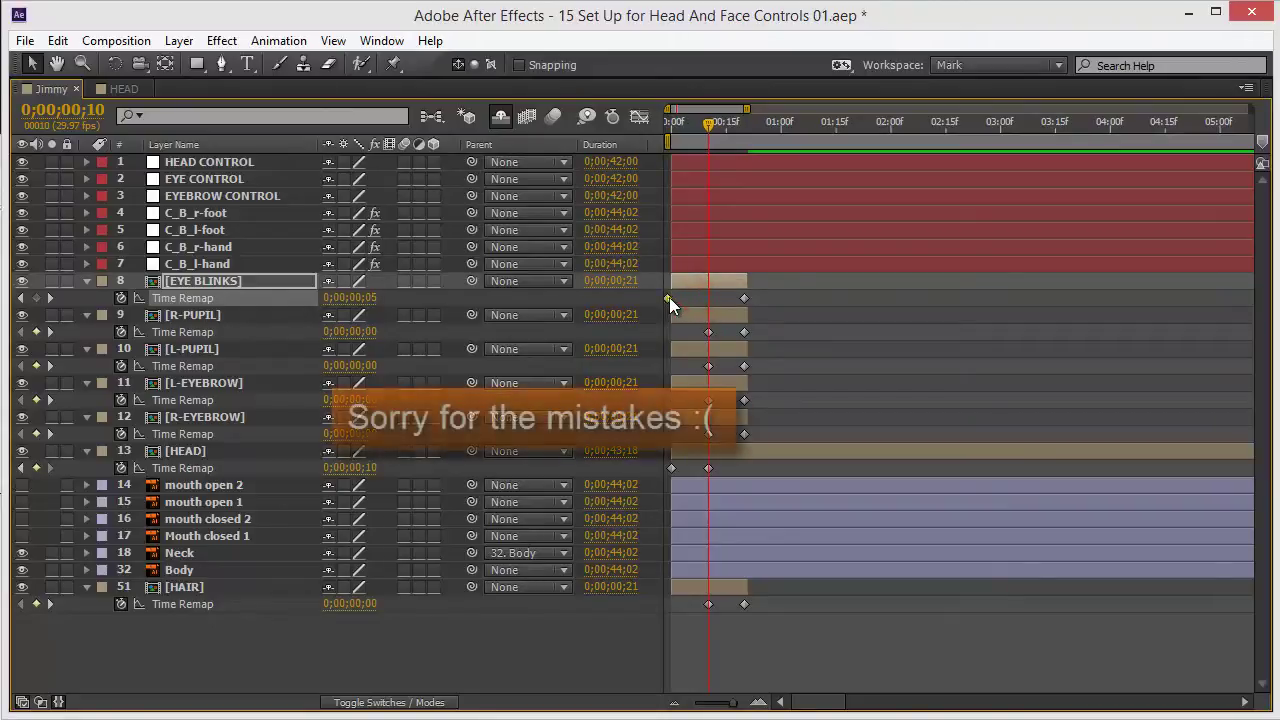
Step: Move the first Time Remap keyframes of the R-PUPIL, L-PUPIL, L-EYEBROW, R-EYEBROW and HAIR layers to frame 0
{"action": "left_click", "coordinate": [708, 332], "text": "shift"}
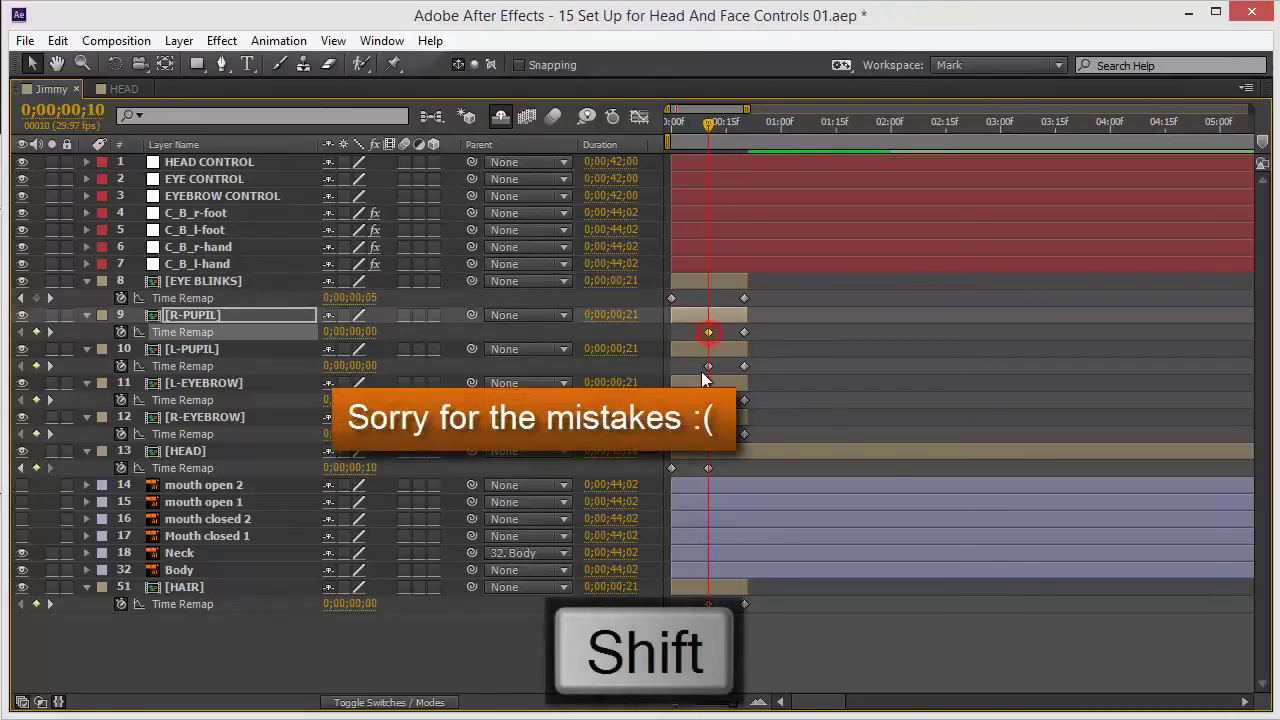
{"action": "left_click", "coordinate": [707, 366], "text": "shift"}
{"action": "left_click", "coordinate": [708, 400], "text": "shift"}
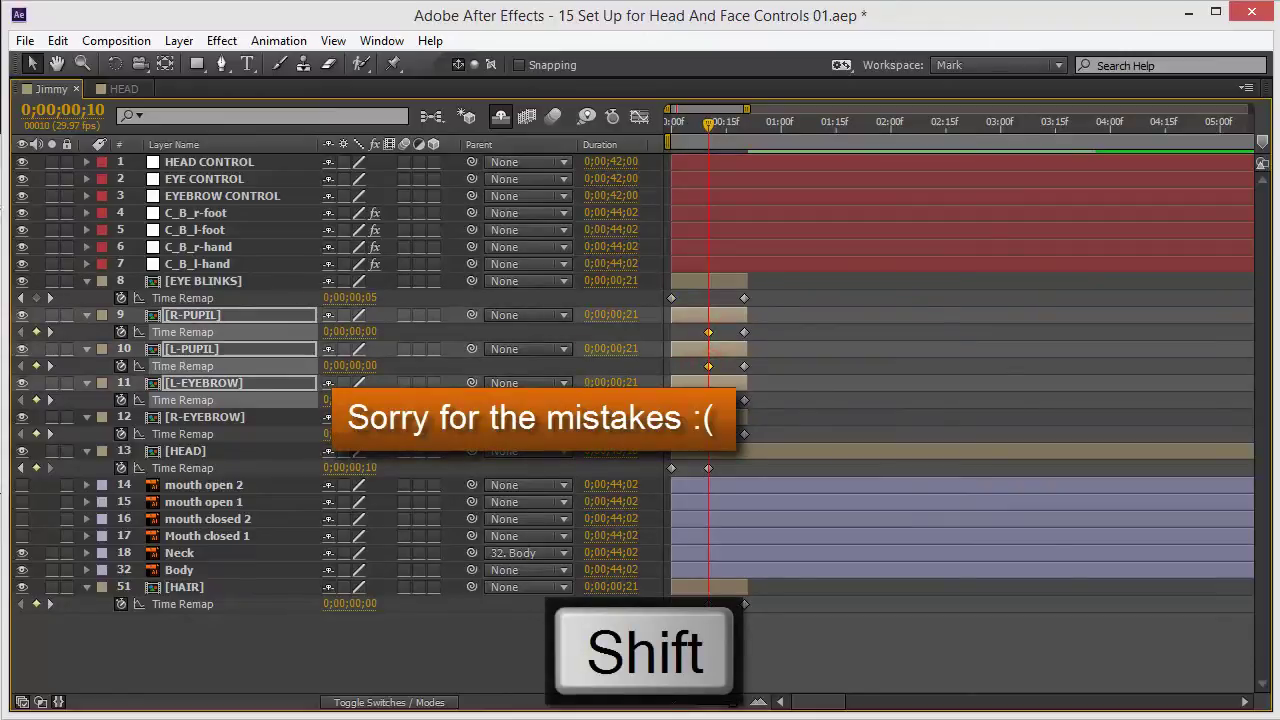
{"action": "left_click", "coordinate": [708, 434], "text": "shift"}
{"action": "left_click_drag", "start_coordinate": [708, 434], "coordinate": [671, 434]}
{"action": "left_click_drag", "start_coordinate": [708, 604], "coordinate": [672, 604]}
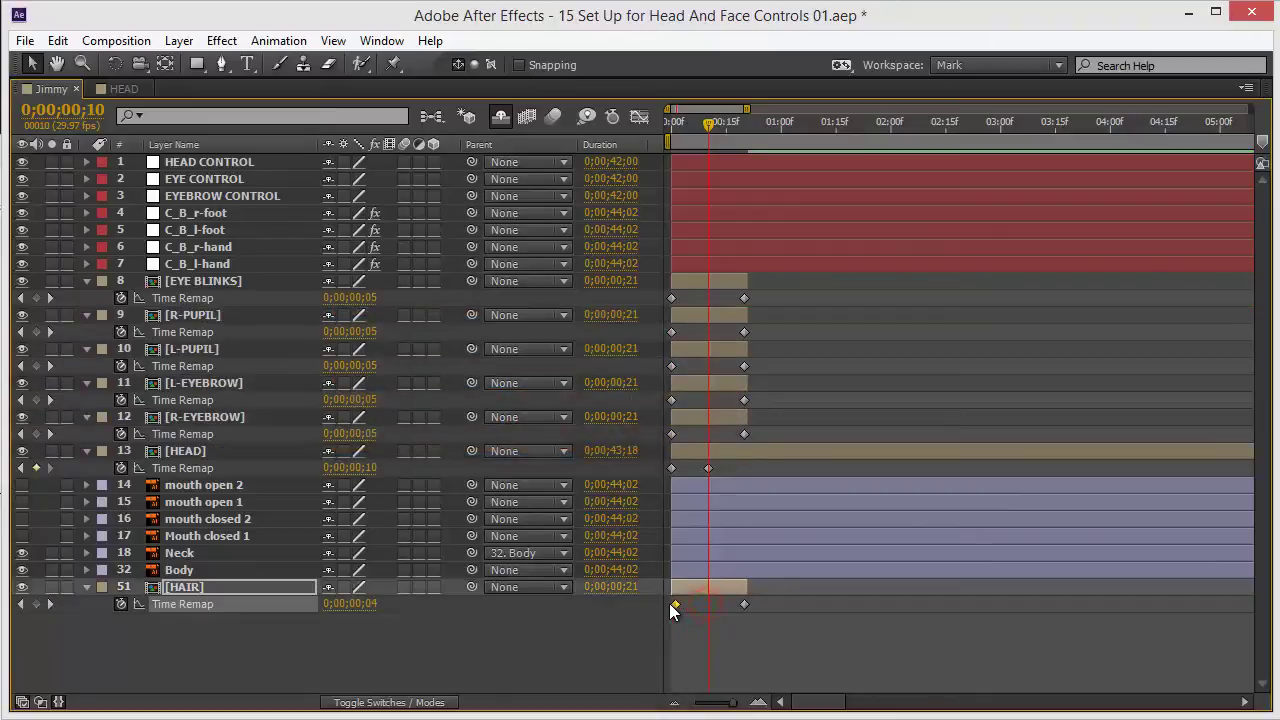
Step: Delete the second Time Remap keyframe of the HAIR, R-EYEBROW, L-EYEBROW, L-PUPIL, R-PUPIL and EYE BLINKS layers
{"action": "left_click", "coordinate": [743, 604]}
{"action": "left_click", "coordinate": [744, 434], "text": "shift"}
{"action": "key", "text": "Delete"}
{"action": "left_click", "coordinate": [744, 400]}
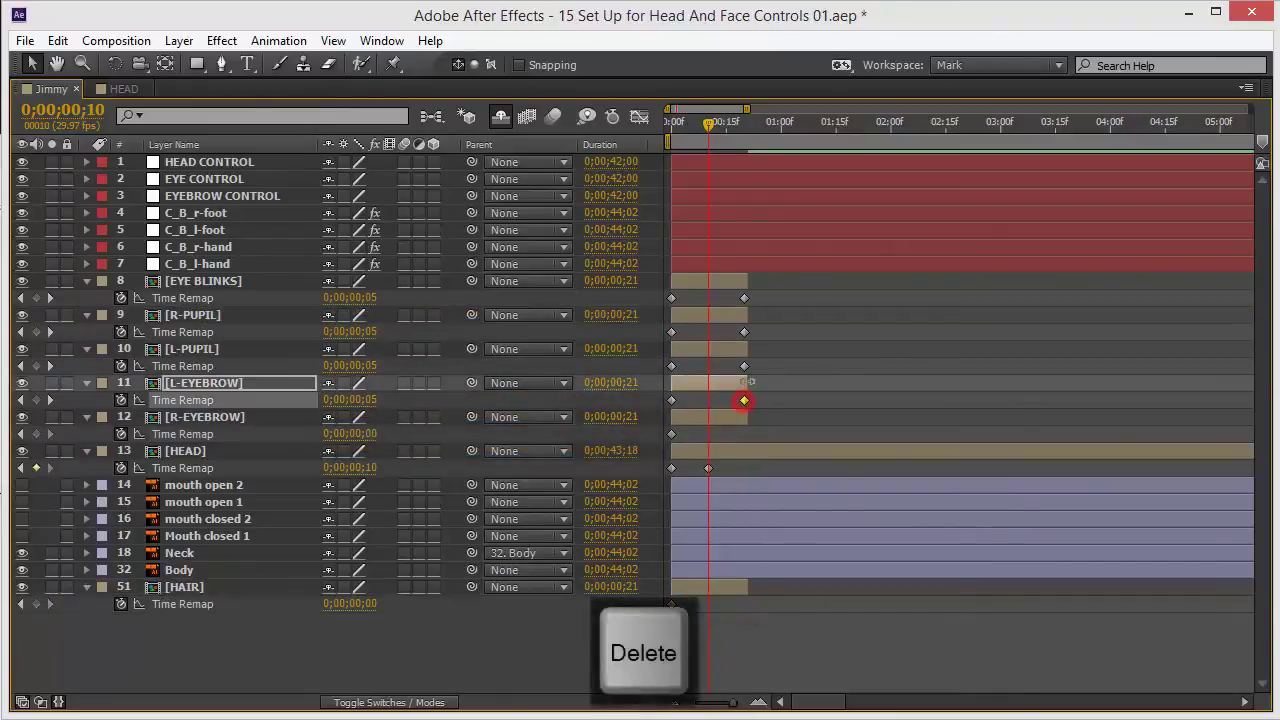
{"action": "key", "text": "Delete"}
{"action": "left_click", "coordinate": [745, 366]}
{"action": "key", "text": "Delete"}
{"action": "left_click", "coordinate": [745, 332]}
{"action": "key", "text": "Delete"}
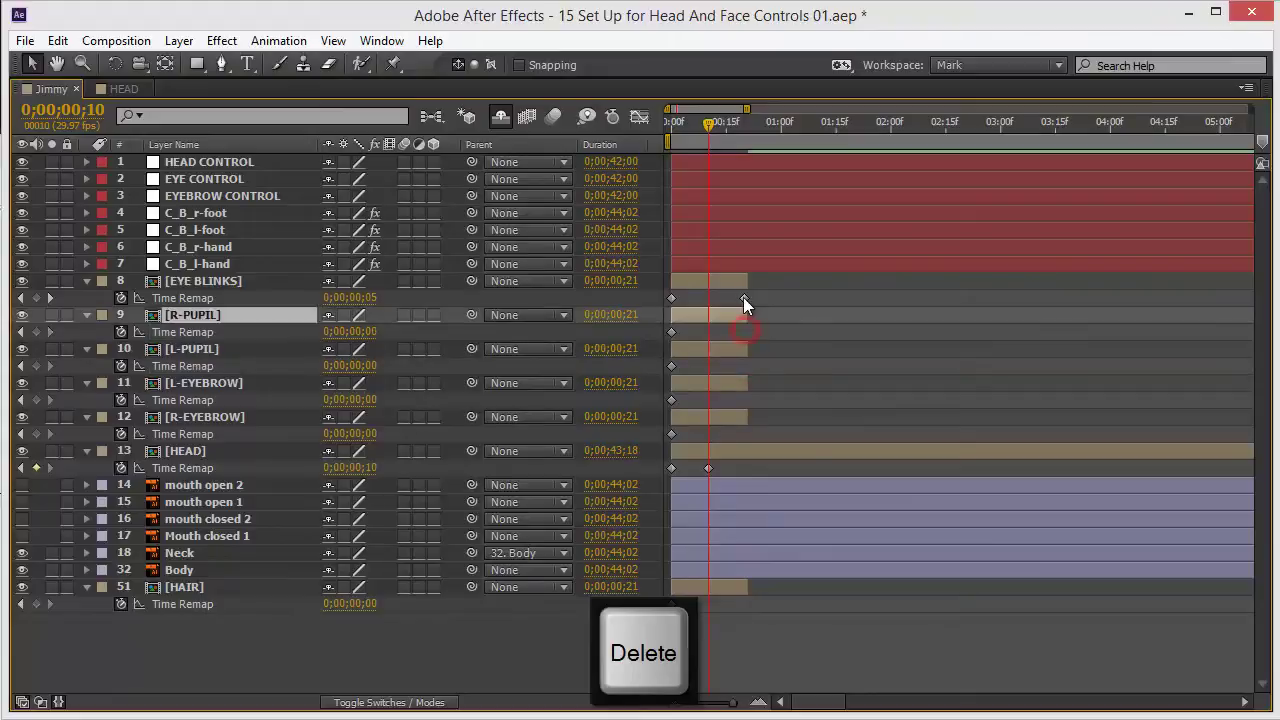
{"action": "left_click", "coordinate": [744, 298]}
{"action": "key", "text": "Delete"}
Step: Delete the HEAD layer's second Time Remap keyframe and return the current time to frame 0
{"action": "left_click", "coordinate": [708, 468]}
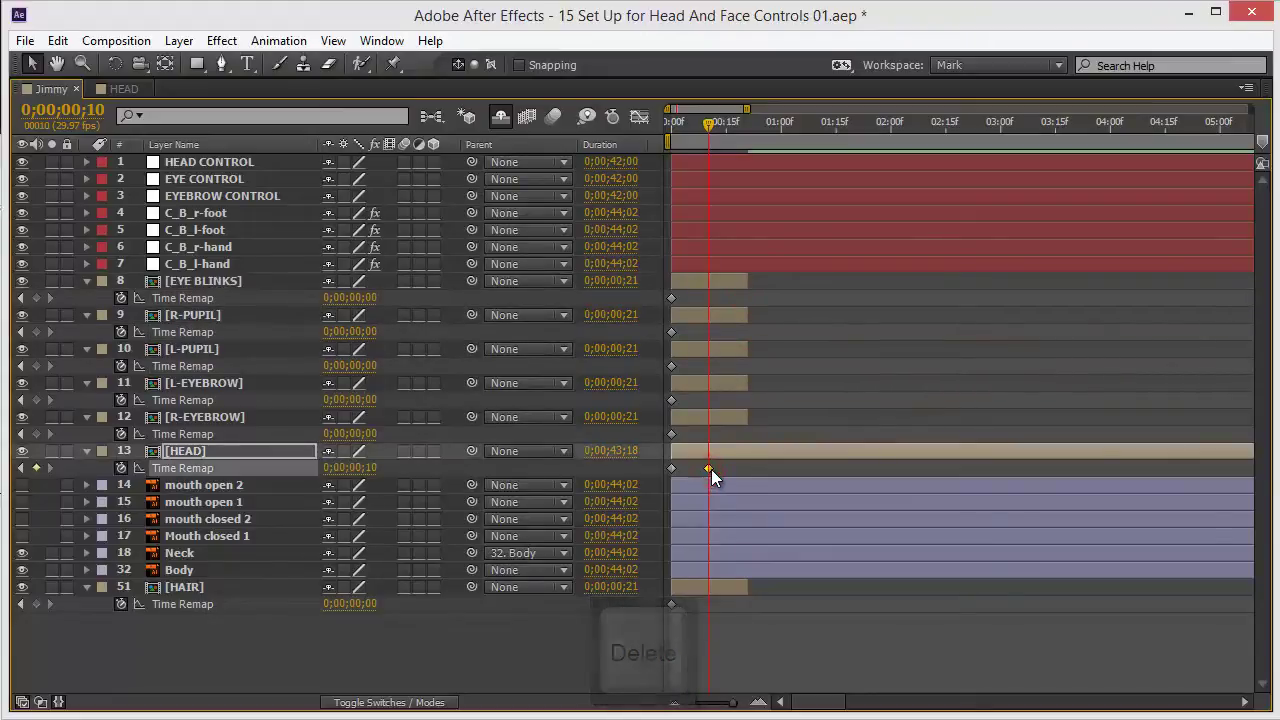
{"action": "key", "text": "Delete"}
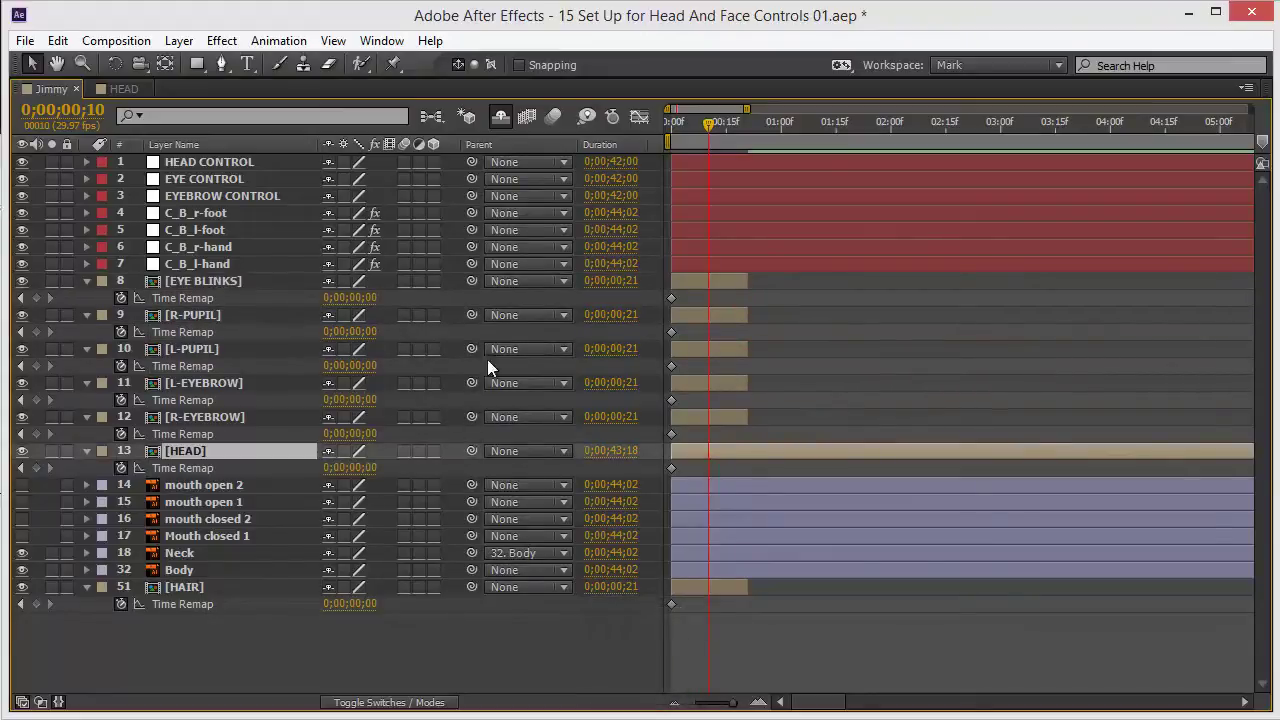
{"action": "left_click_drag", "start_coordinate": [709, 119], "coordinate": [635, 135]}
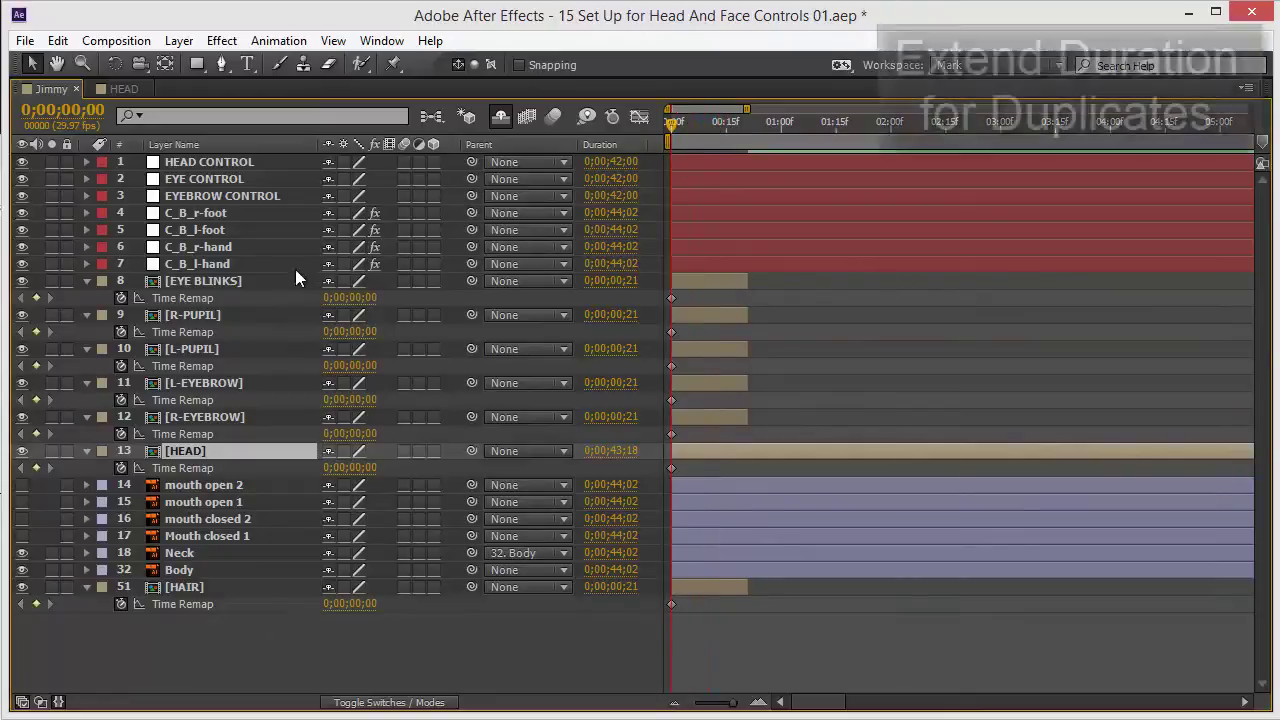
Step: Extend the EYE BLINKS, R-PUPIL, L-PUPIL, L-EYEBROW, R-EYEBROW and HAIR layers together to a duration of about 44 seconds, past the timeline's end
{"action": "left_click", "coordinate": [205, 283]}
{"action": "left_click", "coordinate": [210, 417], "text": "shift"}
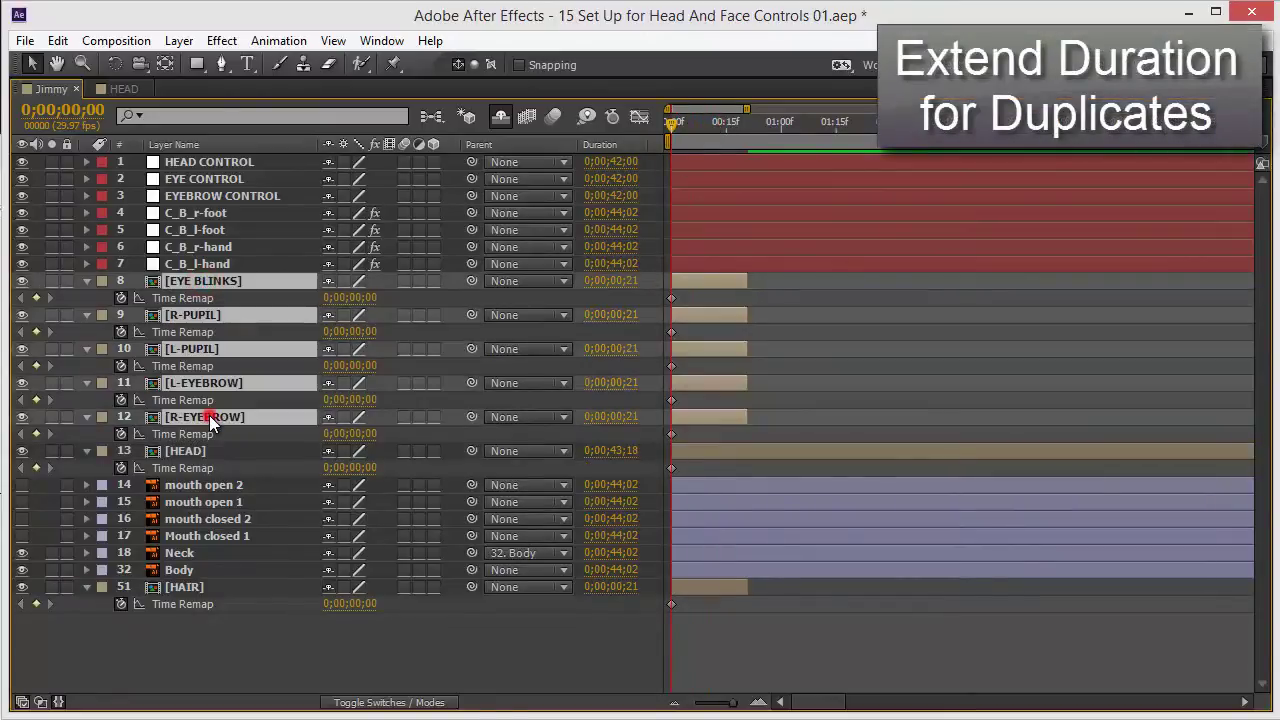
{"action": "left_click", "coordinate": [187, 587], "text": "ctrl"}
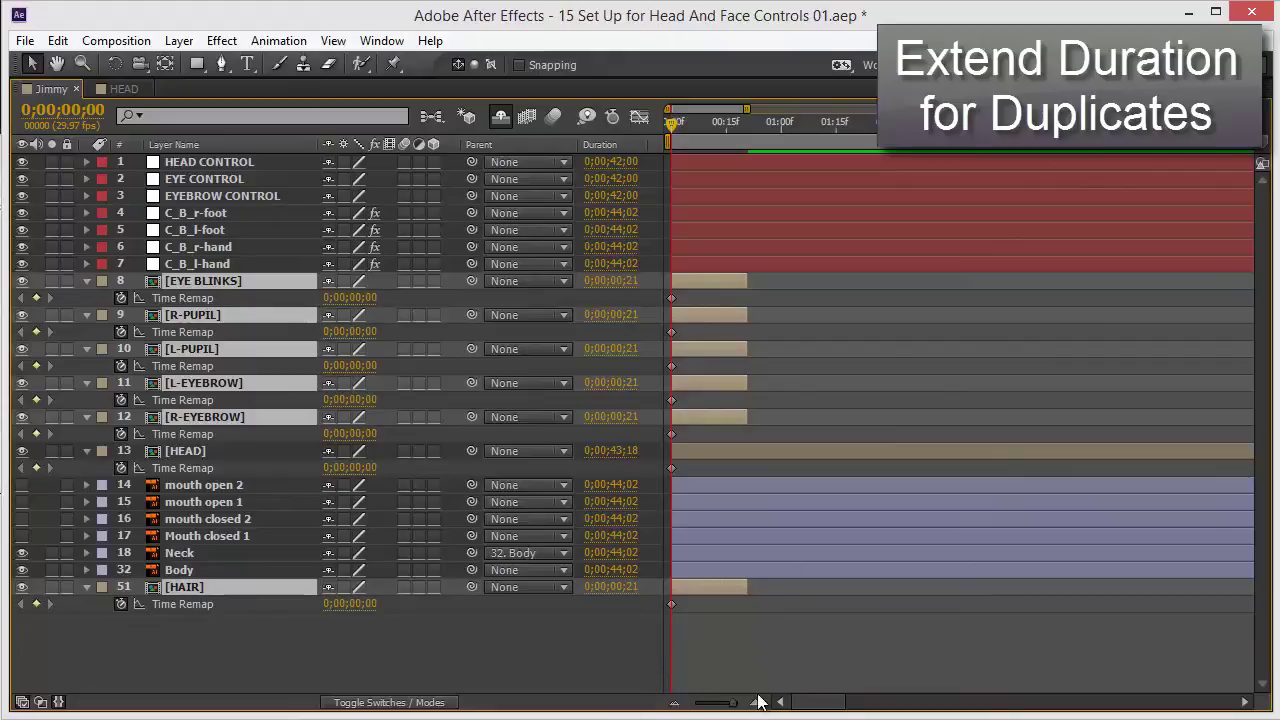
{"action": "left_click_drag", "start_coordinate": [733, 704], "coordinate": [680, 704]}
{"action": "left_click_drag", "start_coordinate": [688, 587], "coordinate": [1278, 590]}
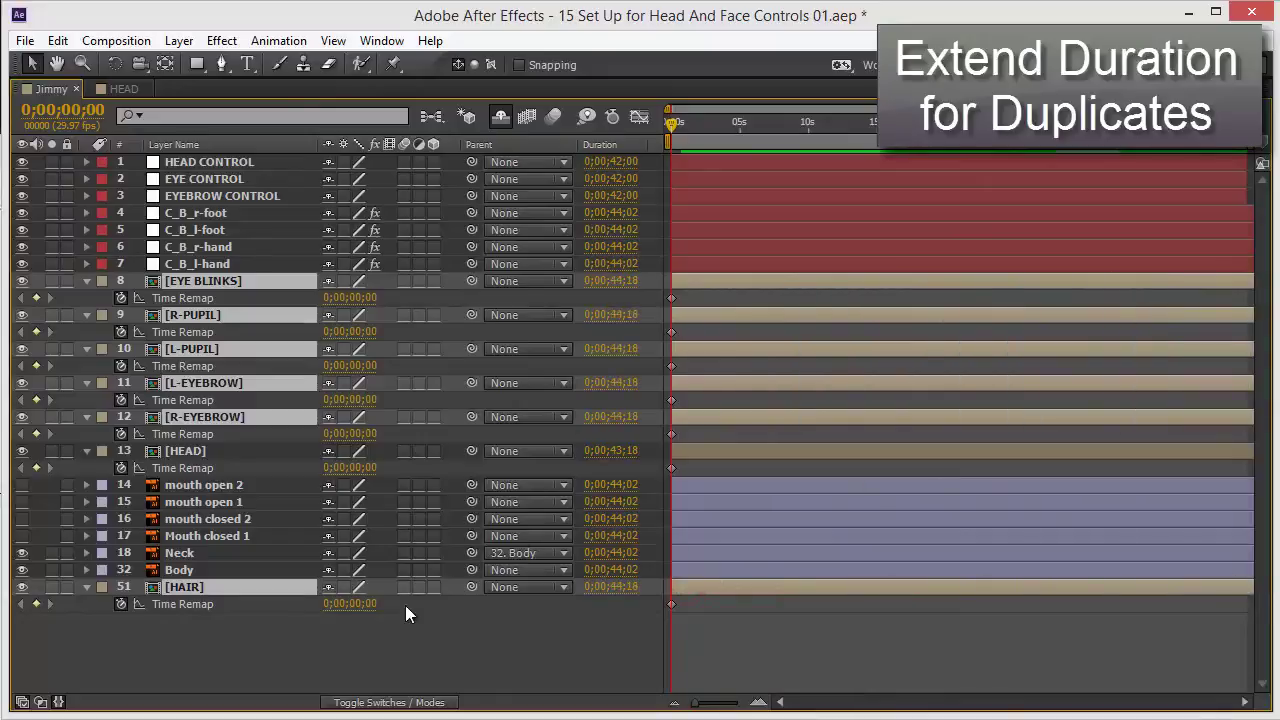
{"action": "left_click", "coordinate": [357, 643]}
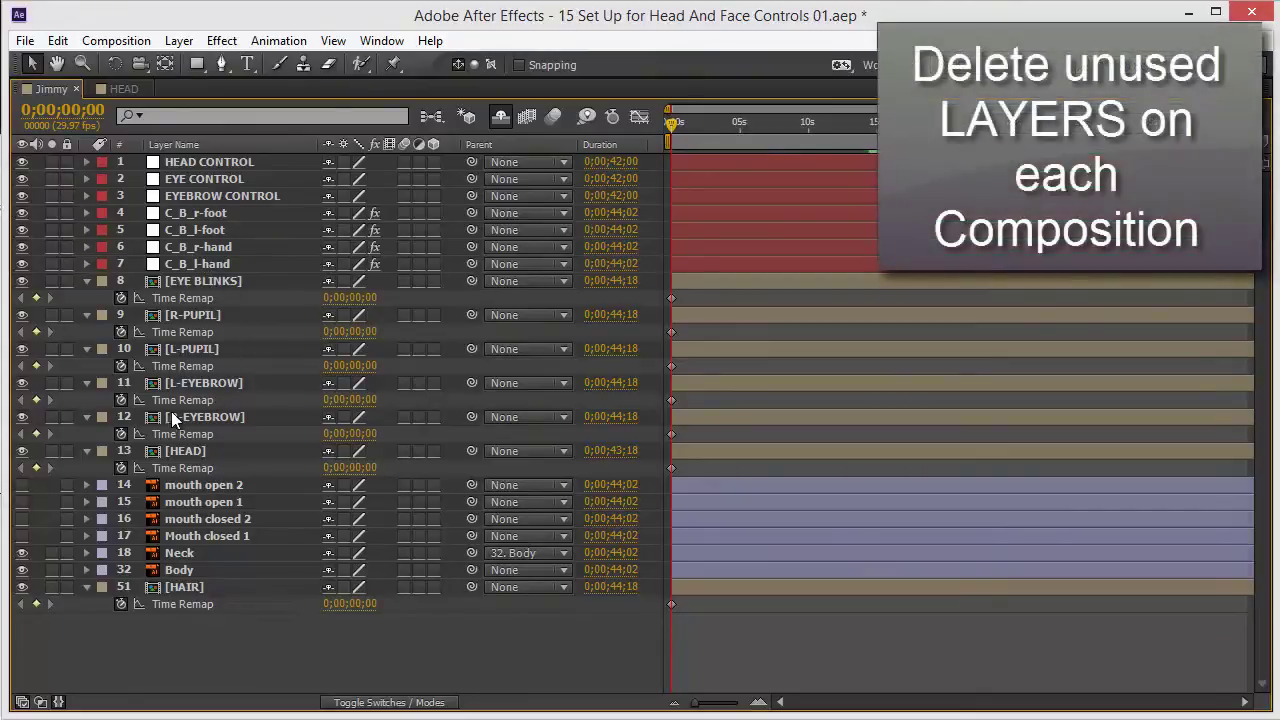
Step: Open the EYE BLINKS composition and delete its r-eyebrow and l-eyebrow layers
{"action": "double_click", "coordinate": [189, 281]}
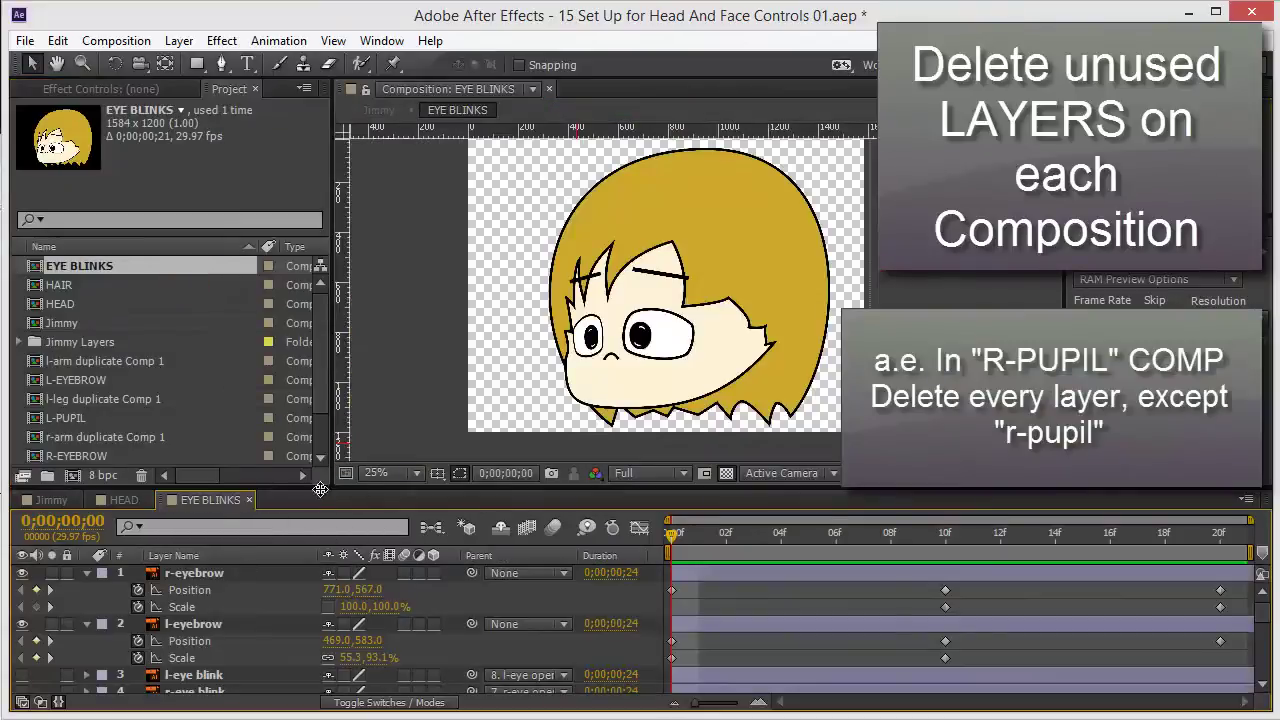
{"action": "key", "text": "grave"}
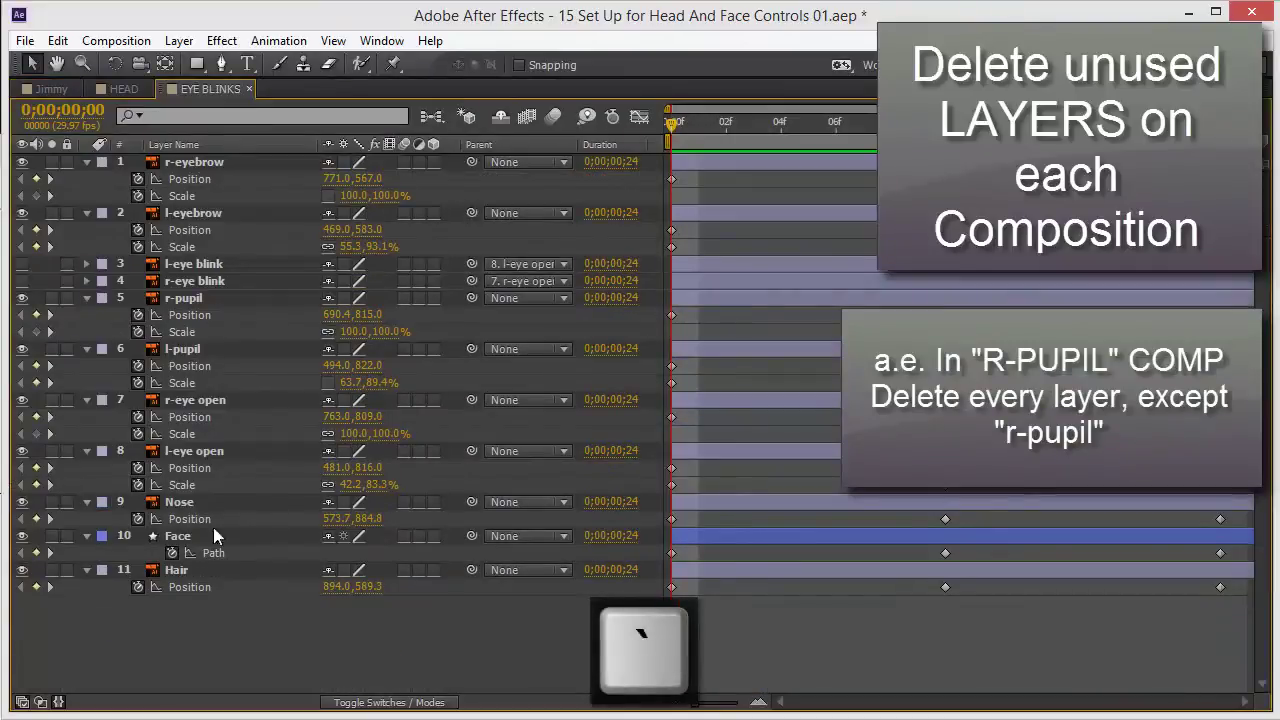
{"action": "left_click", "coordinate": [212, 268]}
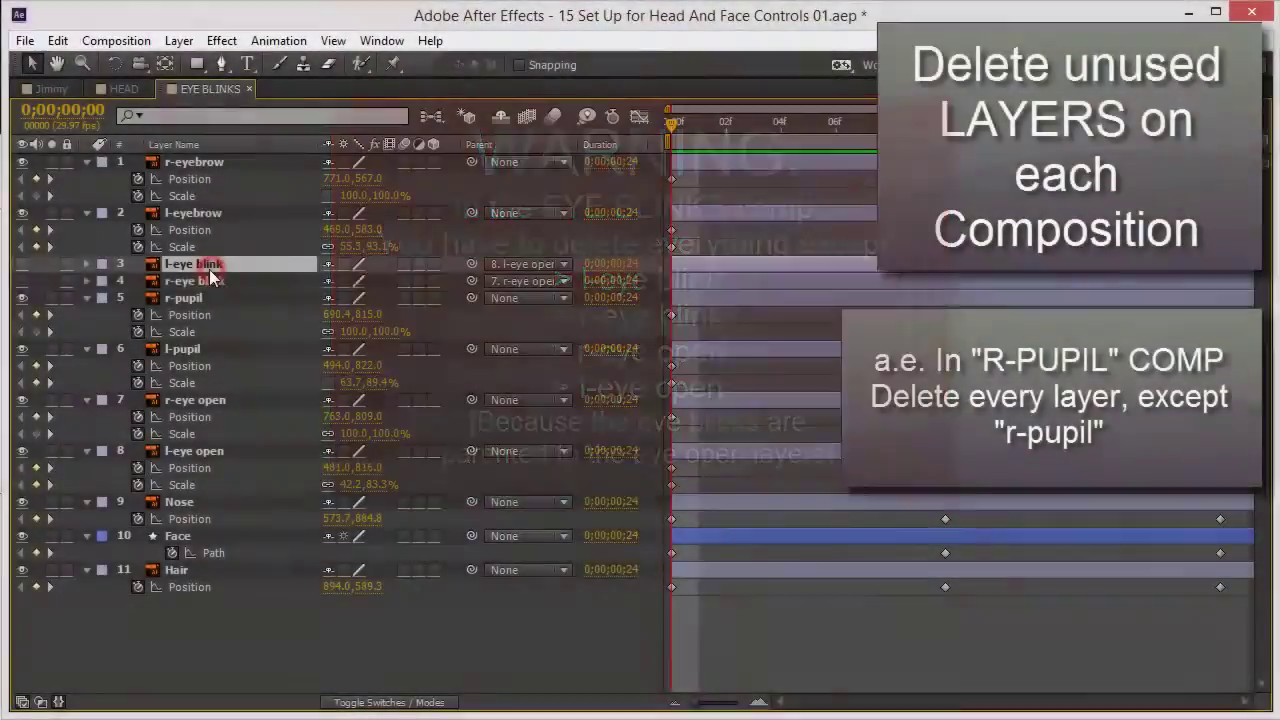
{"action": "left_click", "coordinate": [208, 280]}
{"action": "left_click", "coordinate": [193, 213]}
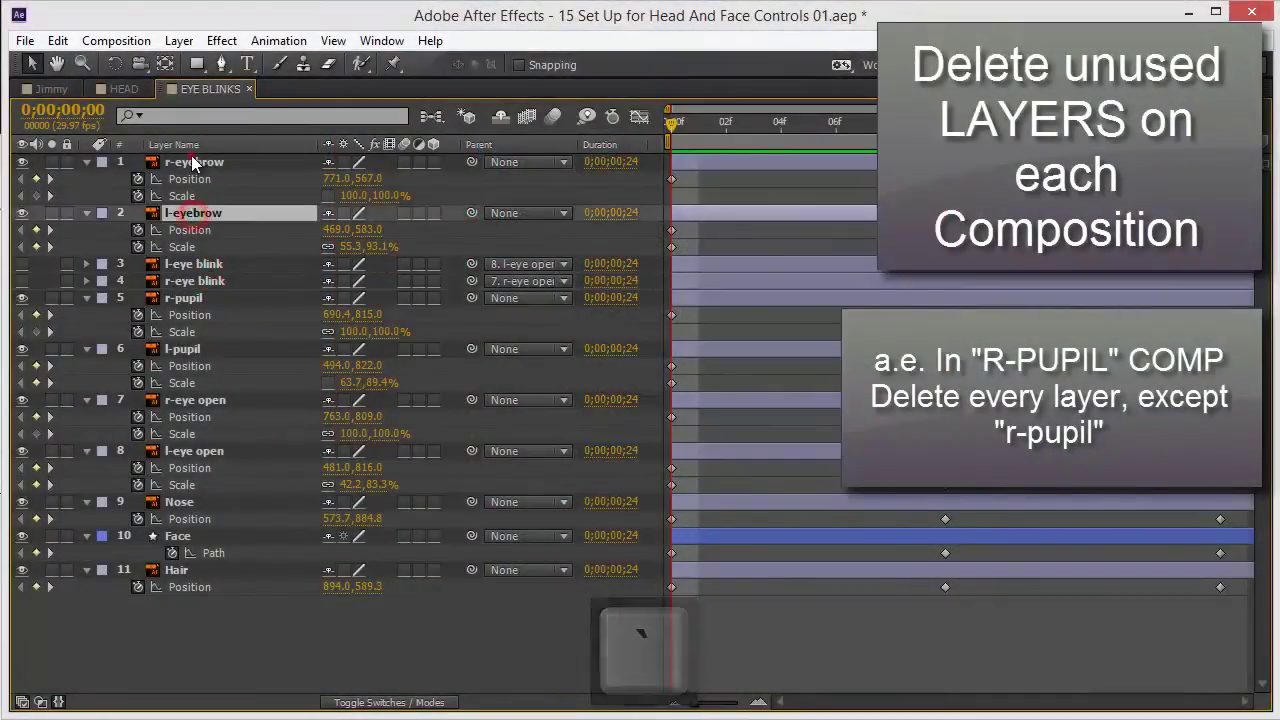
{"action": "left_click", "coordinate": [193, 162], "text": "ctrl"}
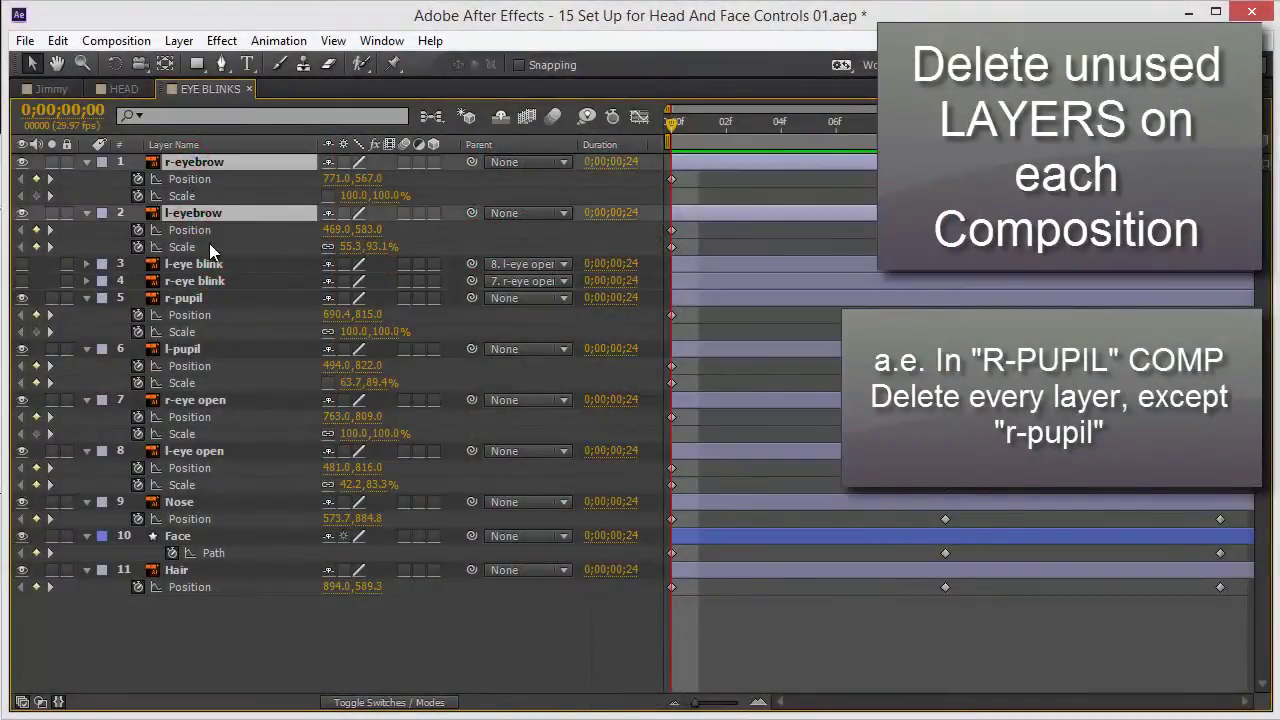
{"action": "key", "text": "Delete"}
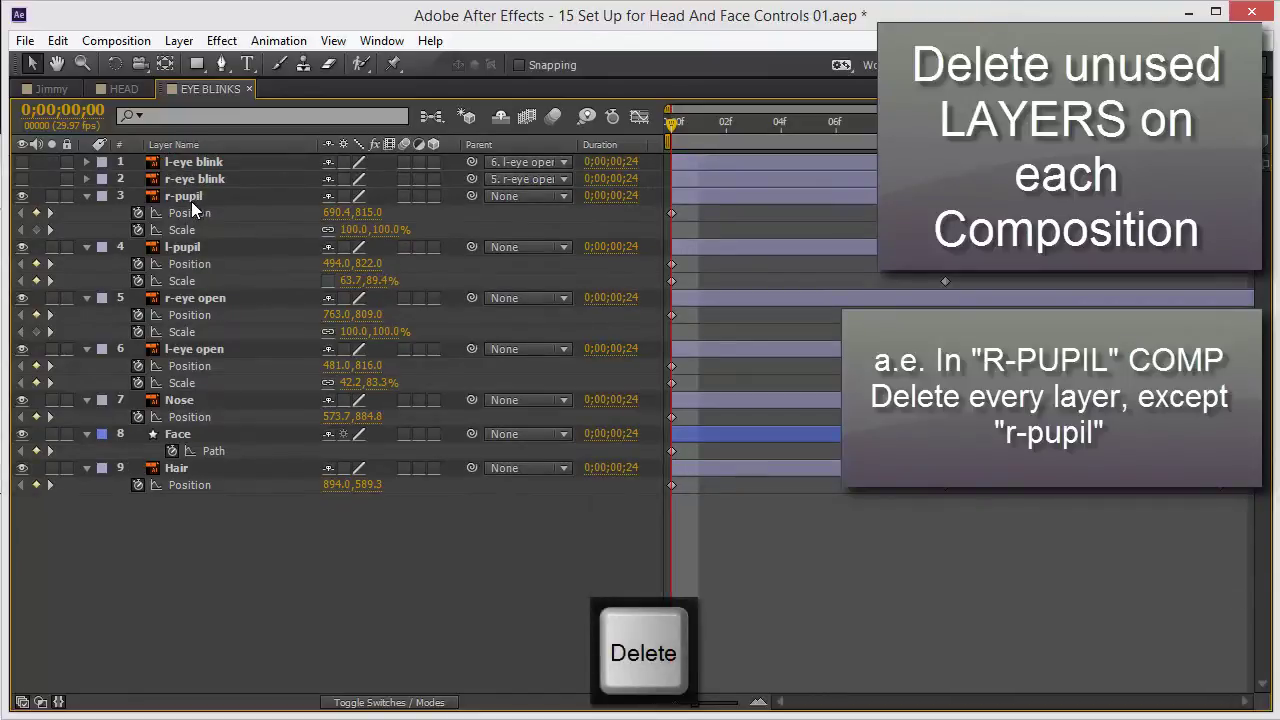
Step: Delete every remaining EYE BLINKS layer except l-eye blink and r-eye blink, and close the EYE BLINKS and HEAD compositions
{"action": "left_click", "coordinate": [187, 196]}
{"action": "left_click", "coordinate": [191, 468], "text": "shift"}
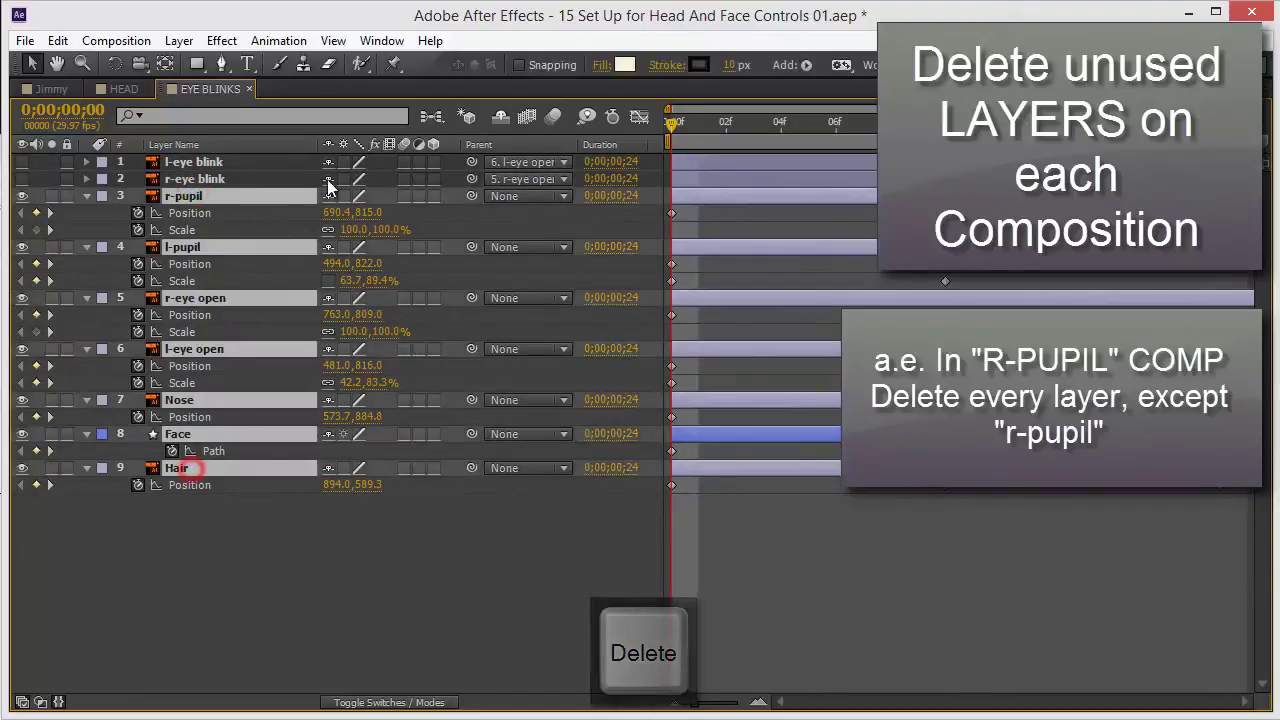
{"action": "key", "text": "Delete"}
{"action": "left_click", "coordinate": [209, 162]}
{"action": "left_click", "coordinate": [207, 179]}
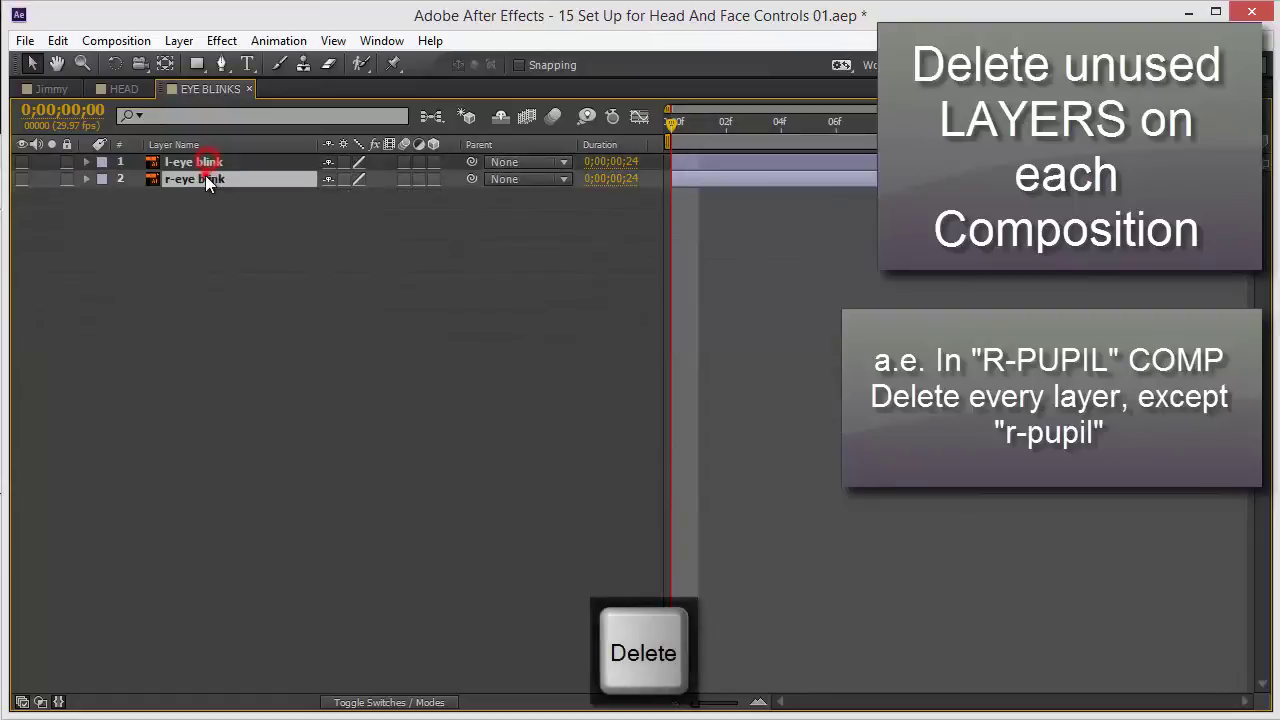
{"action": "left_click", "coordinate": [249, 89]}
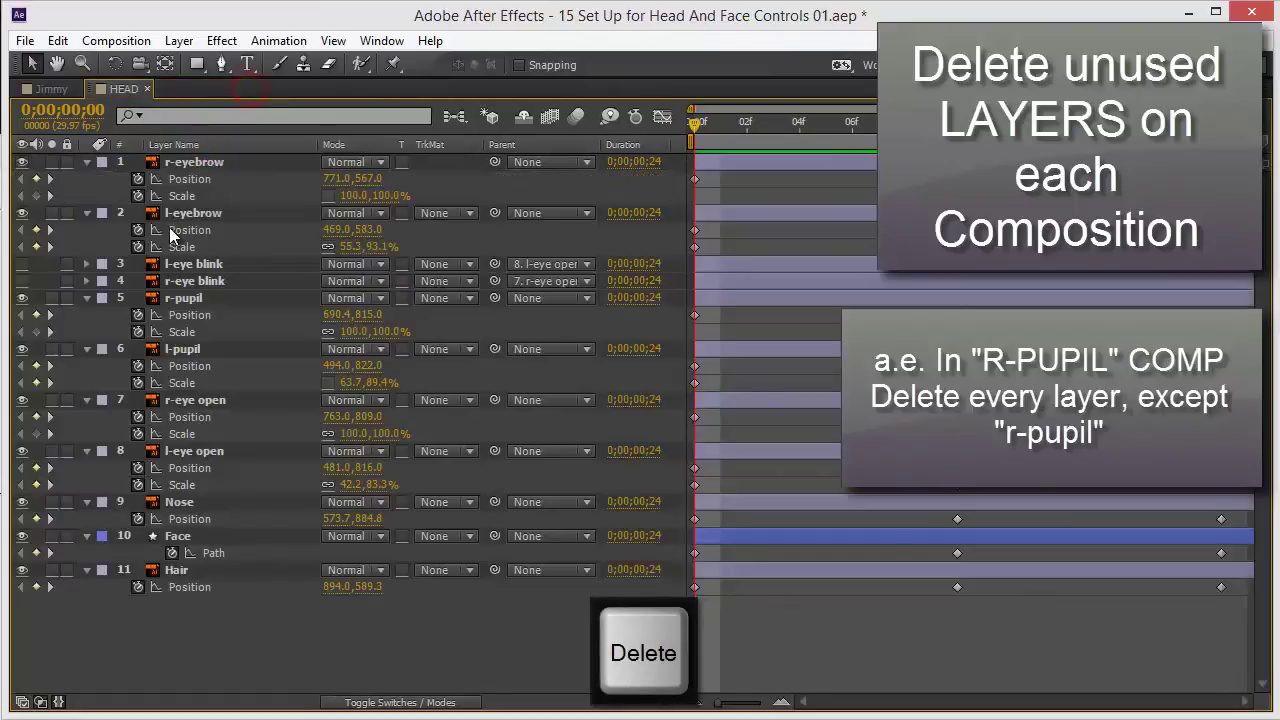
{"action": "left_click", "coordinate": [145, 89]}
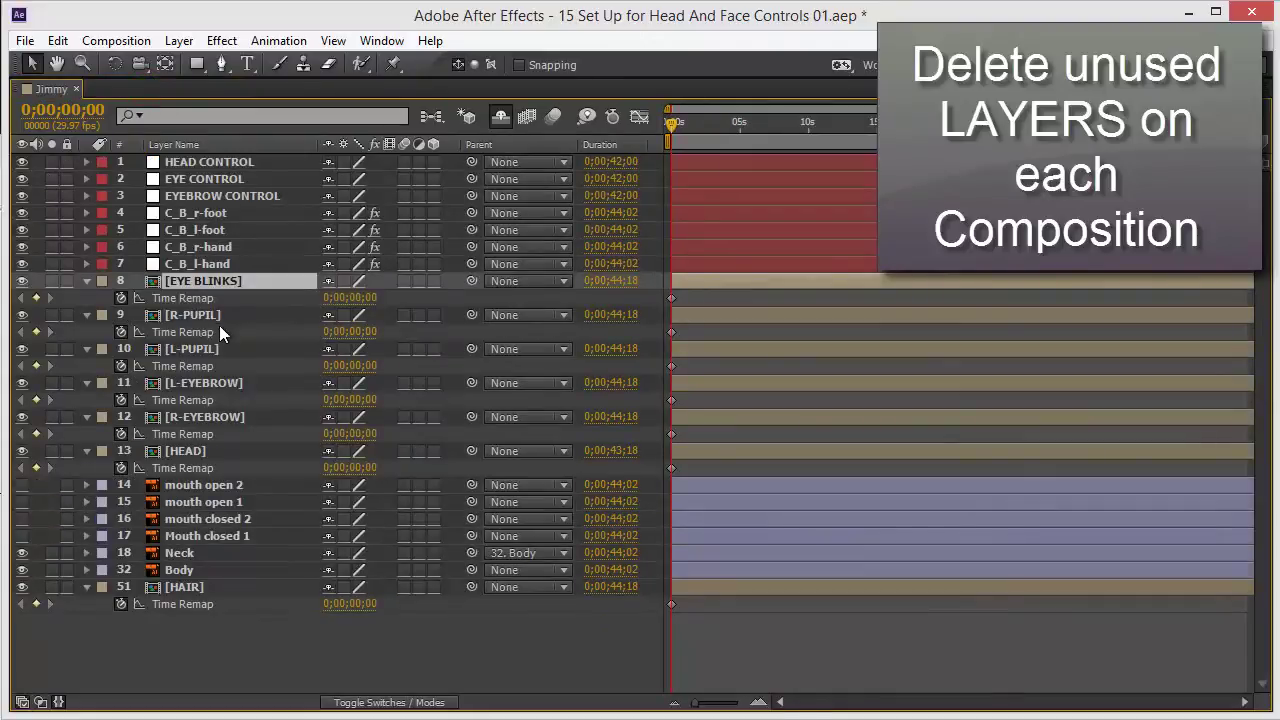
Step: Open the R-PUPIL composition and delete its r-eyebrow, l-eyebrow, l-eye blink and r-eye blink layers
{"action": "double_click", "coordinate": [187, 317]}
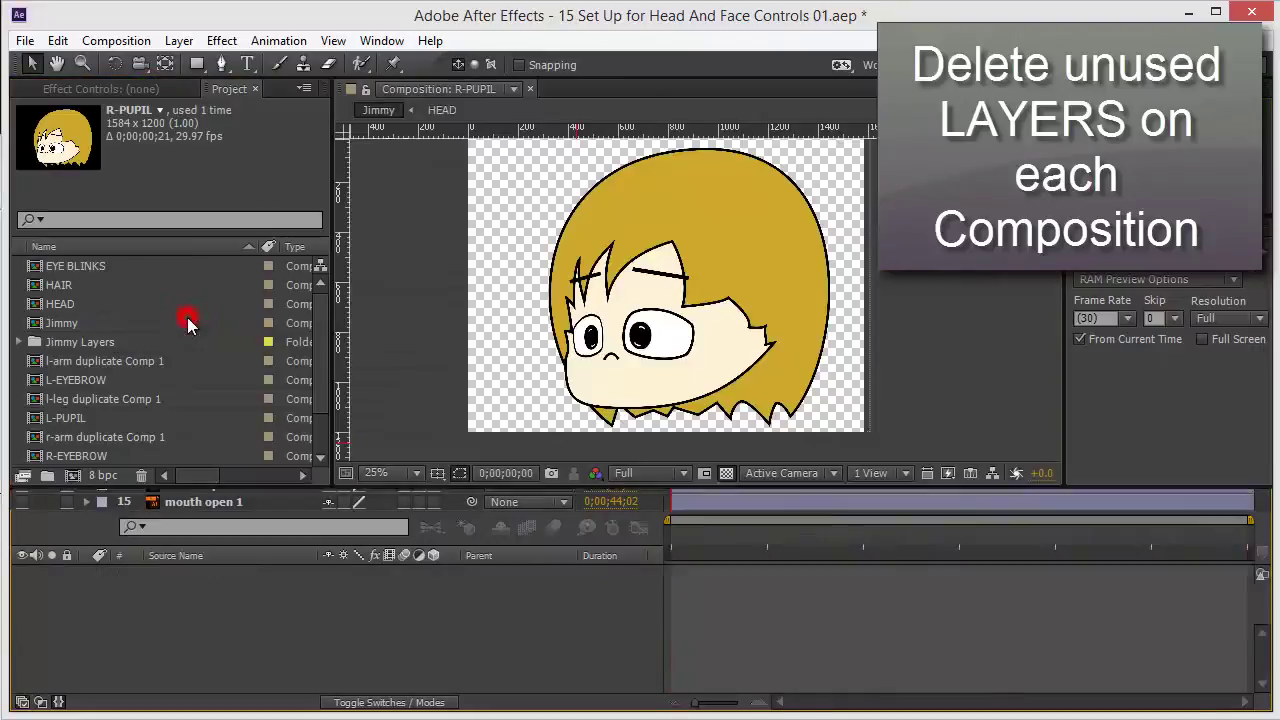
{"action": "key", "text": "grave"}
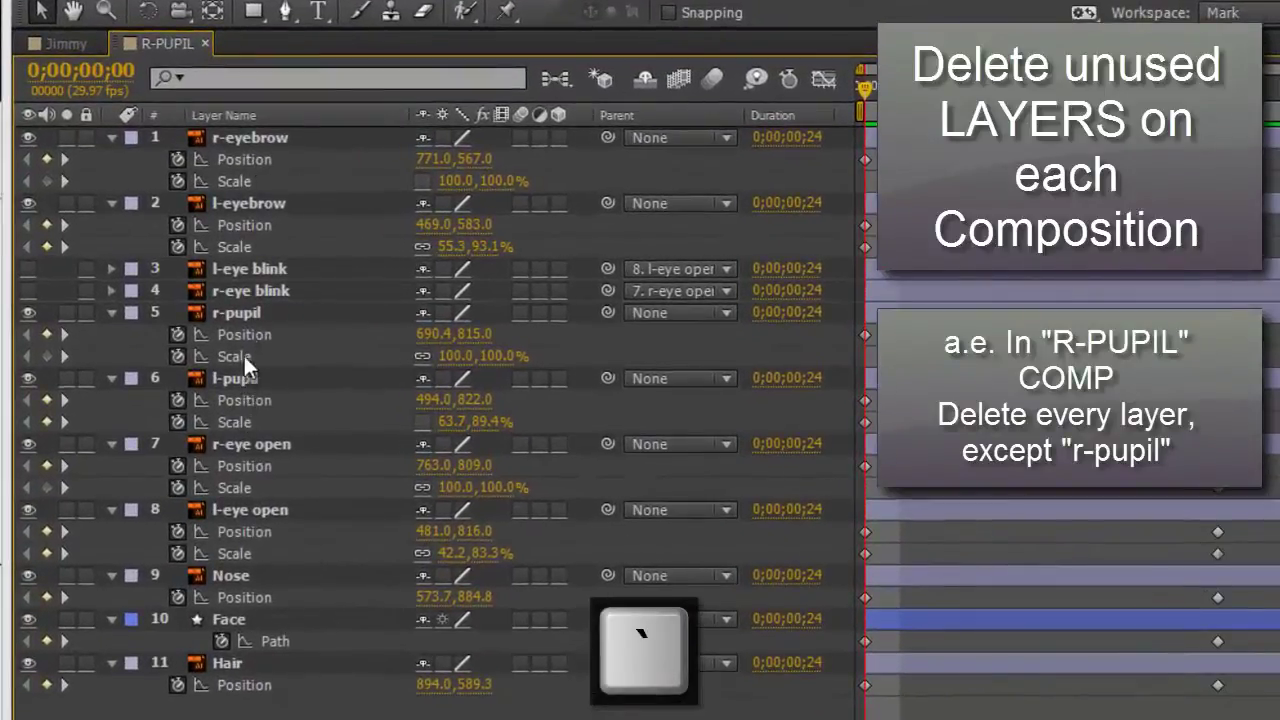
{"action": "left_click", "coordinate": [238, 292]}
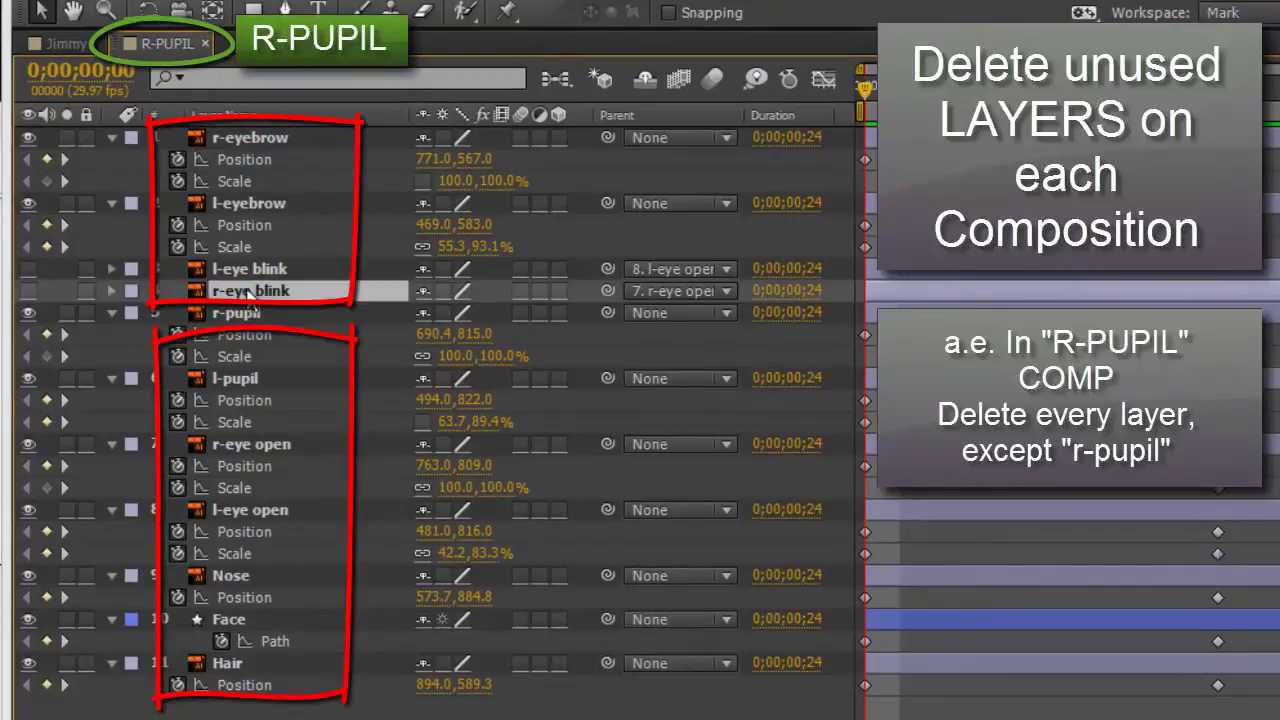
{"action": "left_click", "coordinate": [261, 139], "text": "shift"}
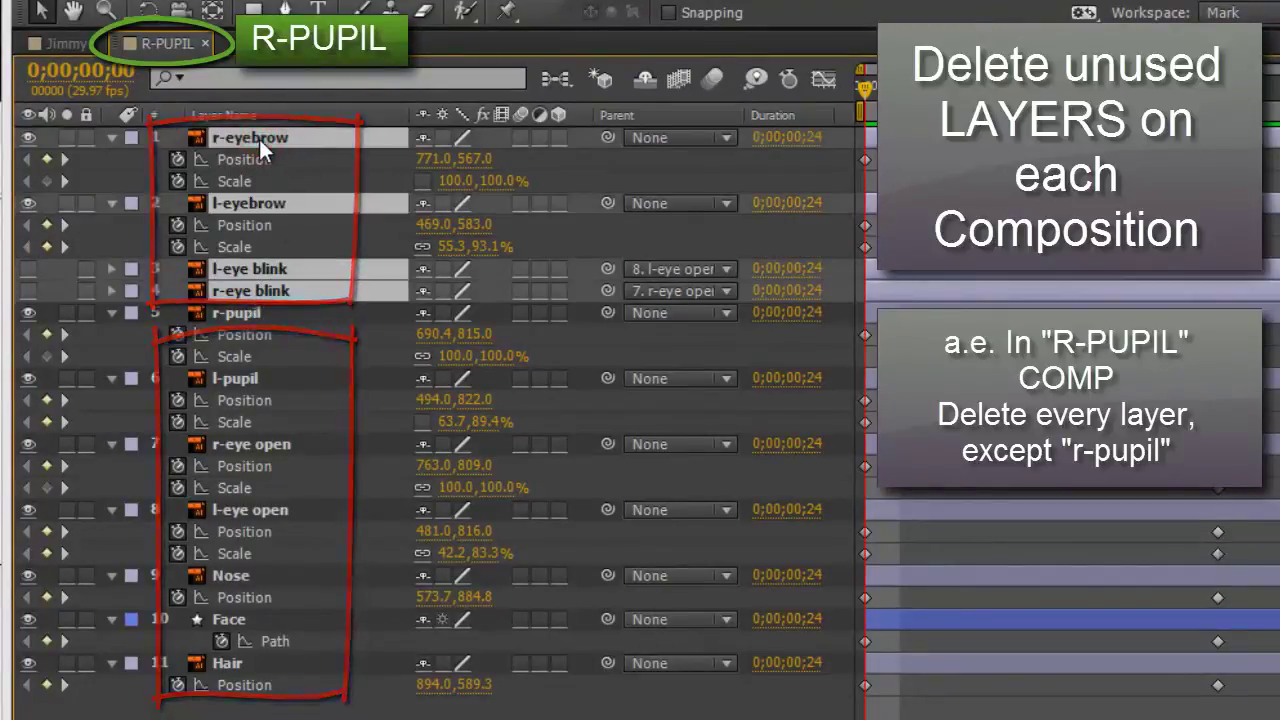
{"action": "key", "text": "Delete"}
Step: Delete the l-pupil, r-eye open, l-eye open, Nose, Face and Hair layers from R-PUPIL, and close that composition
{"action": "left_click", "coordinate": [236, 138]}
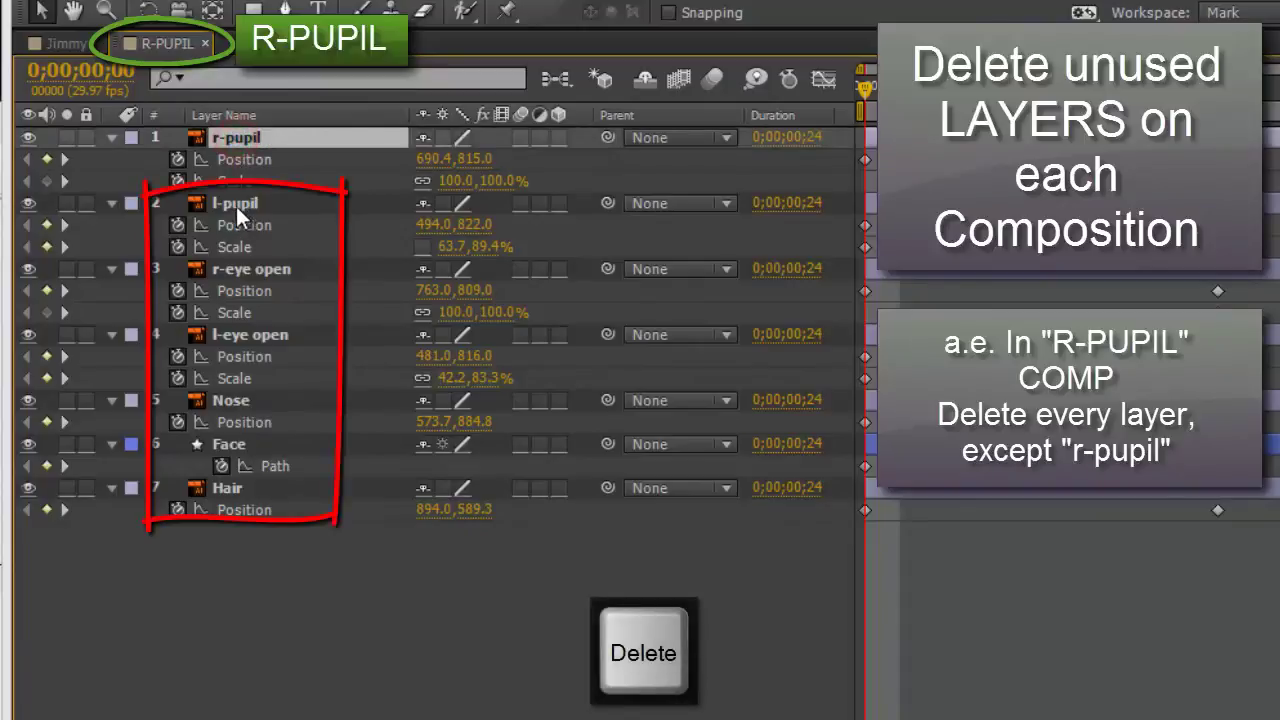
{"action": "left_click", "coordinate": [237, 205]}
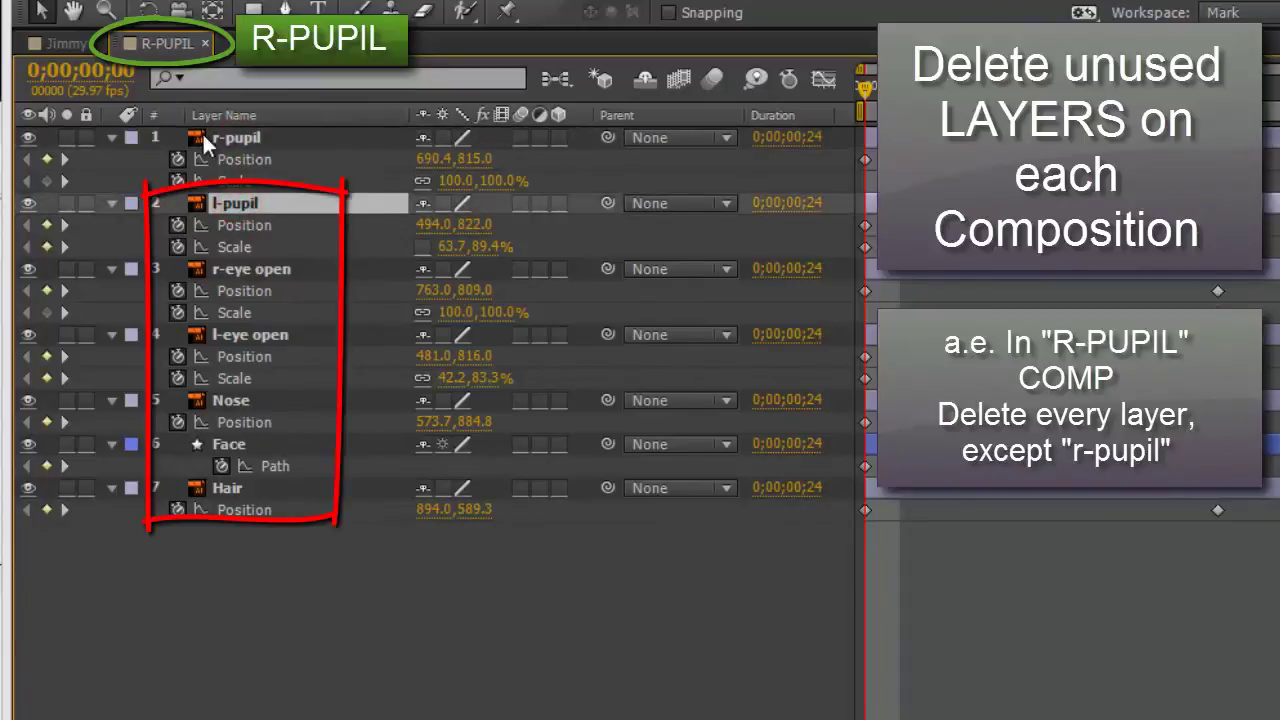
{"action": "left_click", "coordinate": [240, 488], "text": "shift"}
{"action": "key", "text": "Delete"}
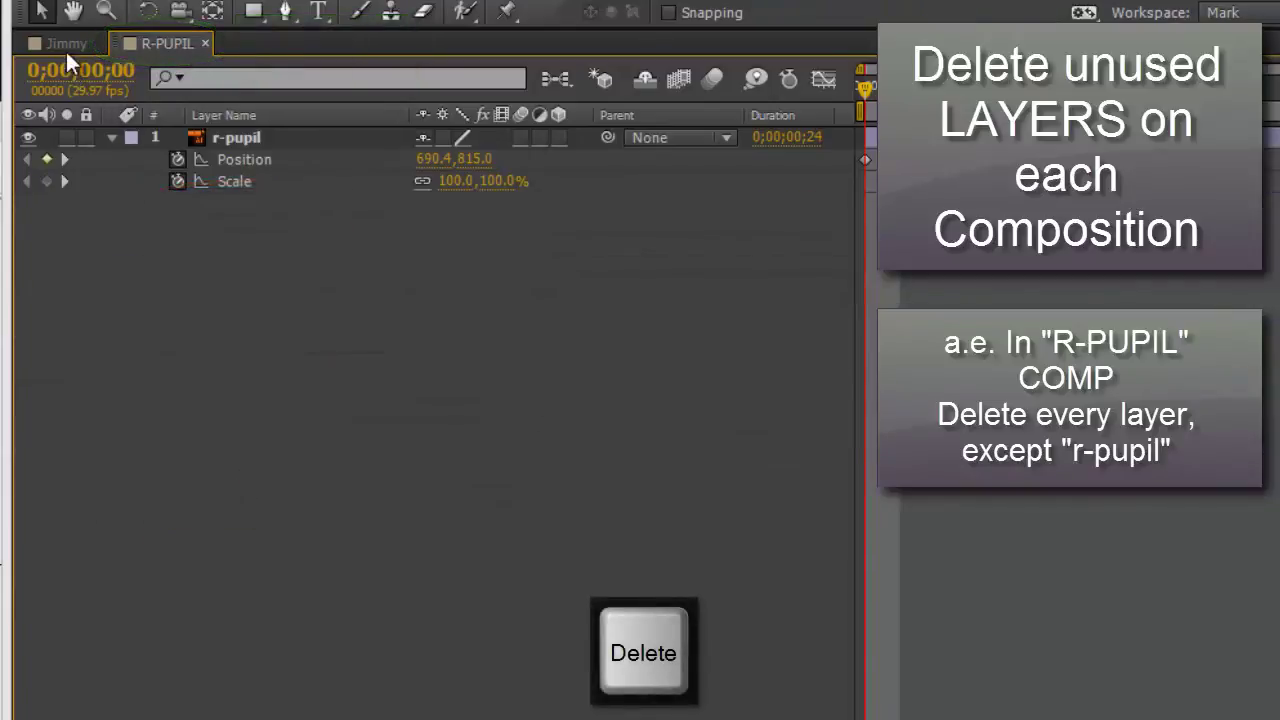
{"action": "left_click", "coordinate": [205, 43]}
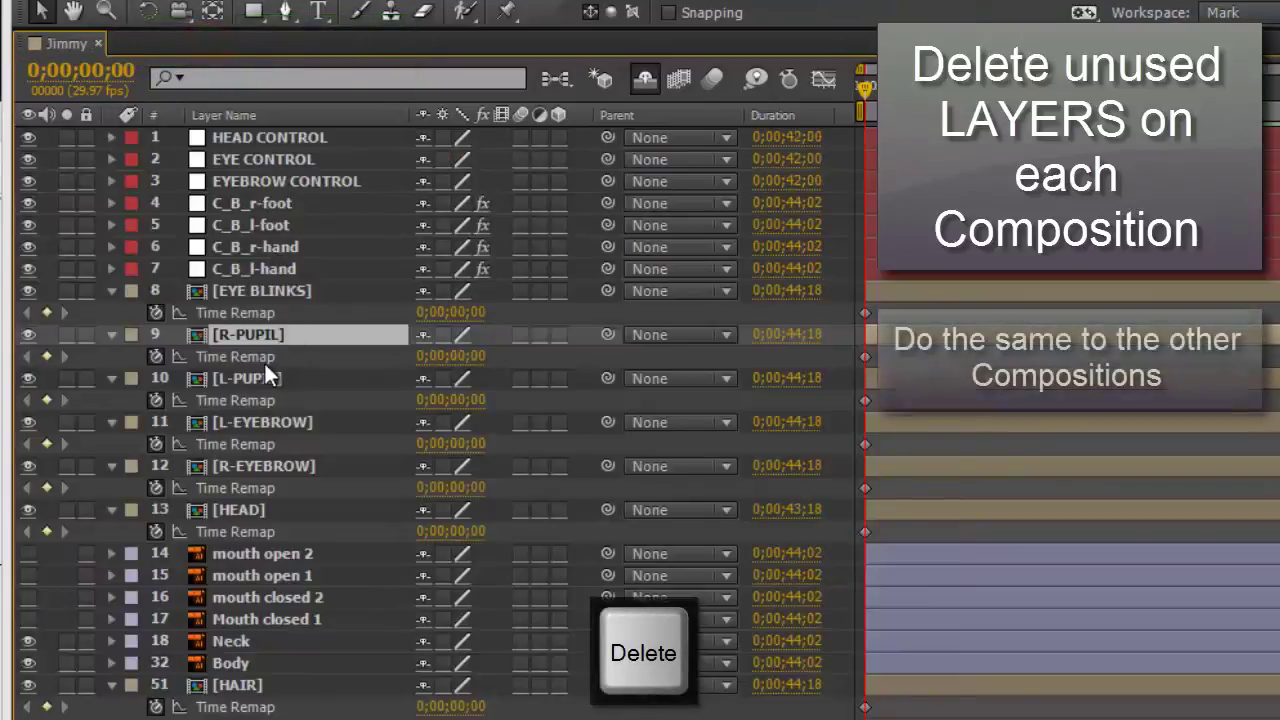
Step: Open the L-PUPIL composition and maximize its timeline
{"action": "double_click", "coordinate": [248, 370]}
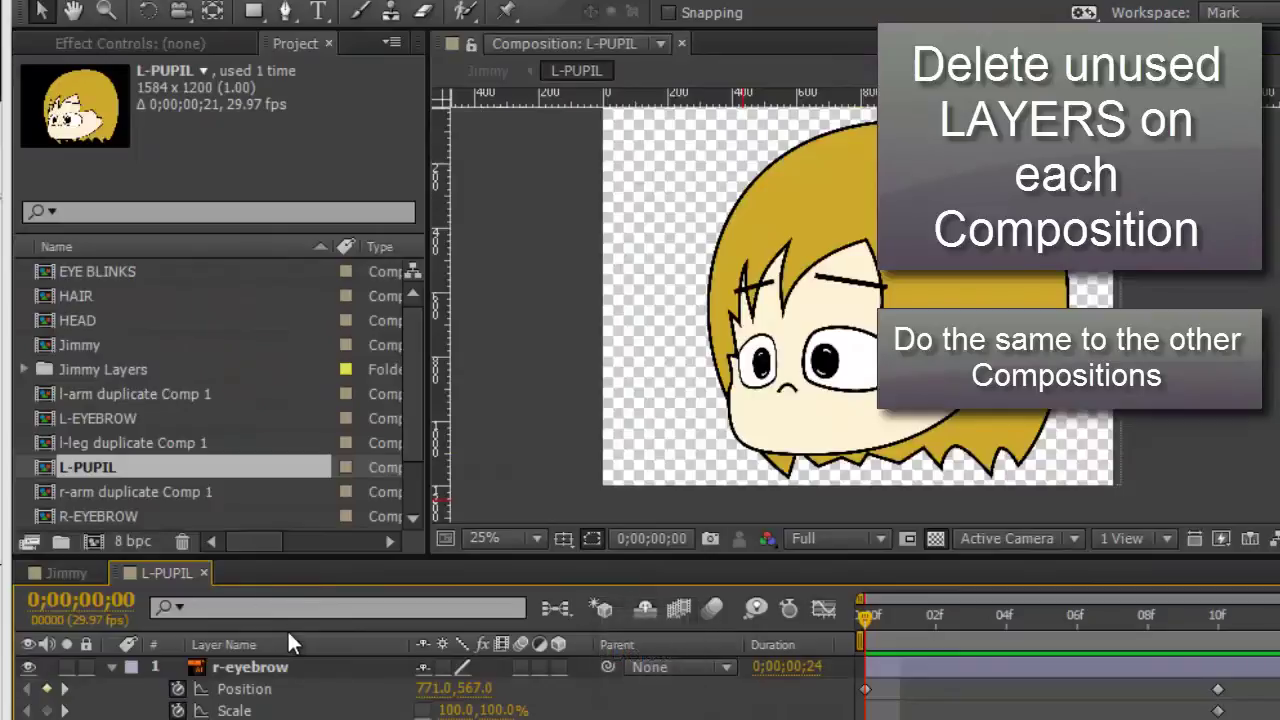
{"action": "key", "text": "grave"}
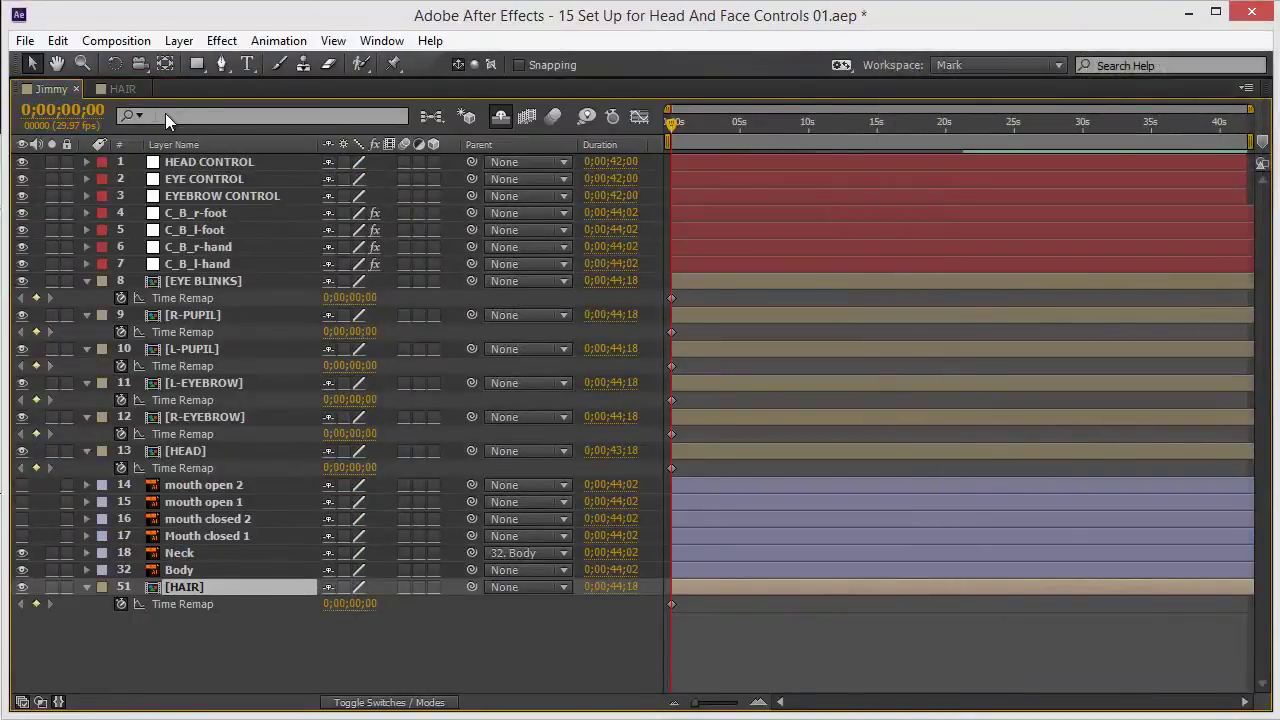
Step: Collapse the keyframed properties of all layers in the Jimmy composition and deselect the layers
{"action": "key", "text": "ctrl+a"}
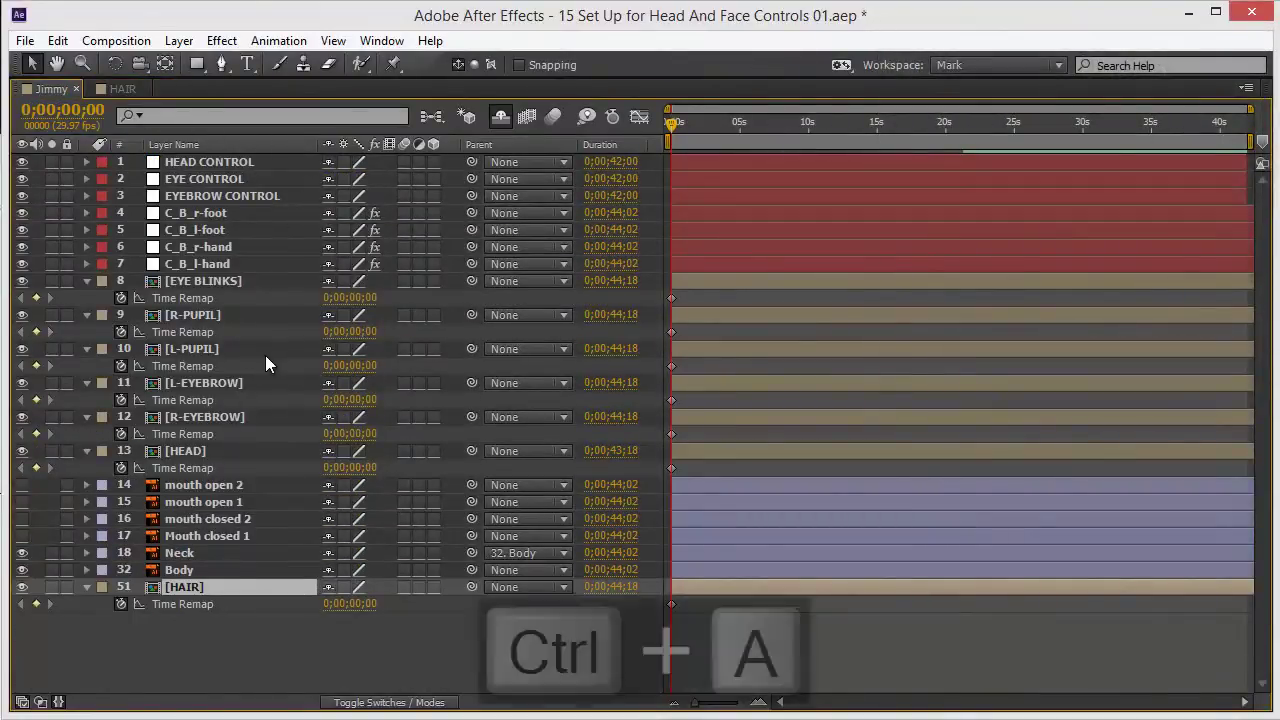
{"action": "key", "text": "u"}
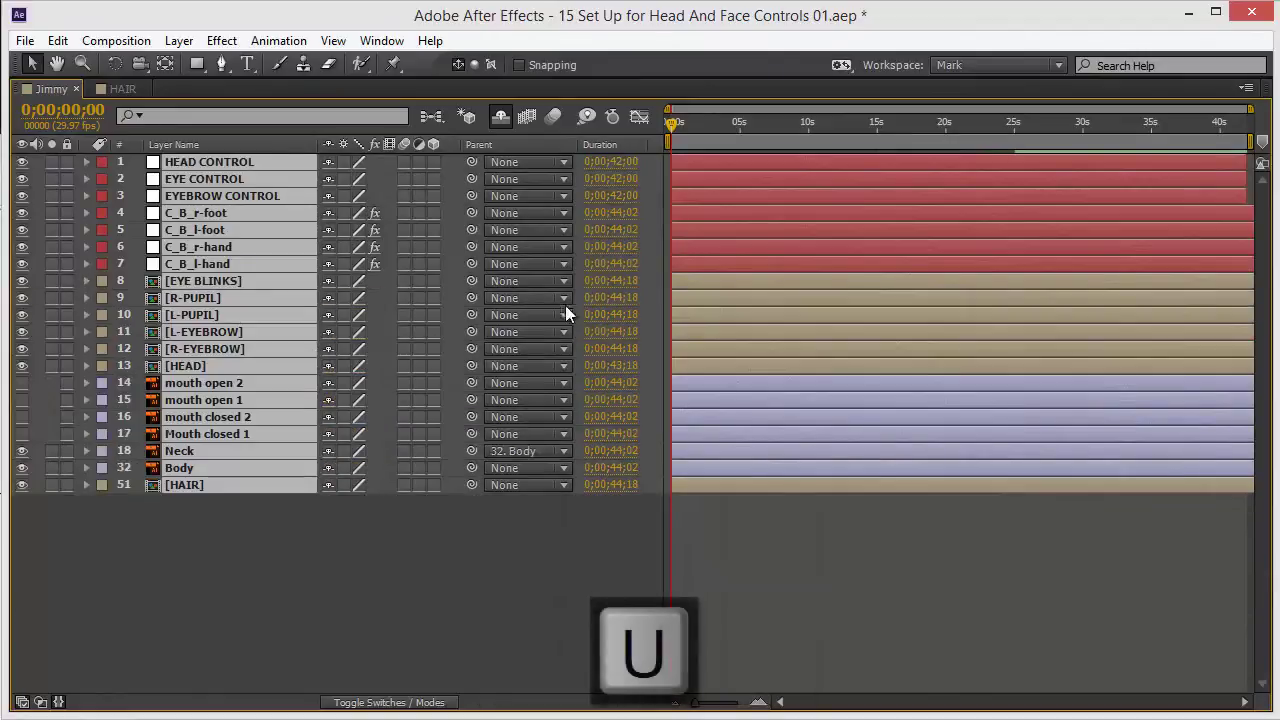
{"action": "left_click", "coordinate": [648, 293]}
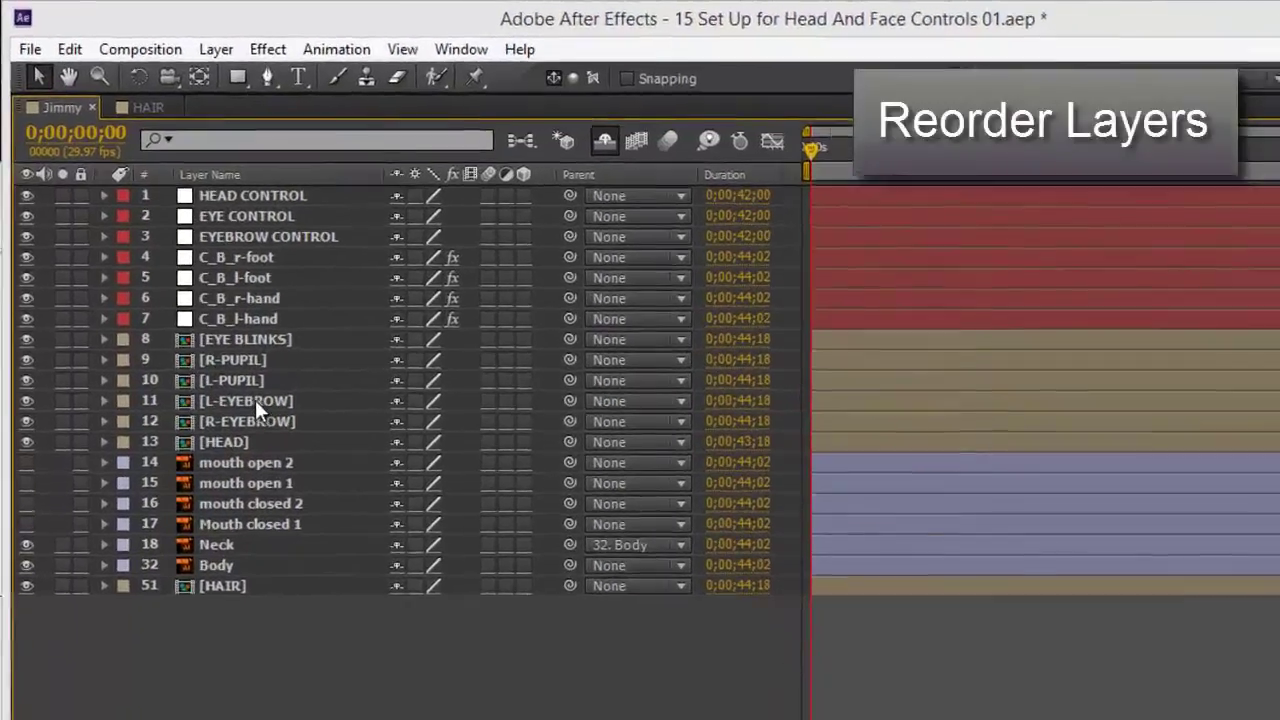
Step: Move the L-EYEBROW and R-EYEBROW layers above EYE BLINKS, and place L-PUPIL above R-PUPIL
{"action": "left_click", "coordinate": [208, 331]}
{"action": "left_click", "coordinate": [204, 345], "text": "shift"}
{"action": "left_click_drag", "start_coordinate": [275, 472], "coordinate": [275, 370]}
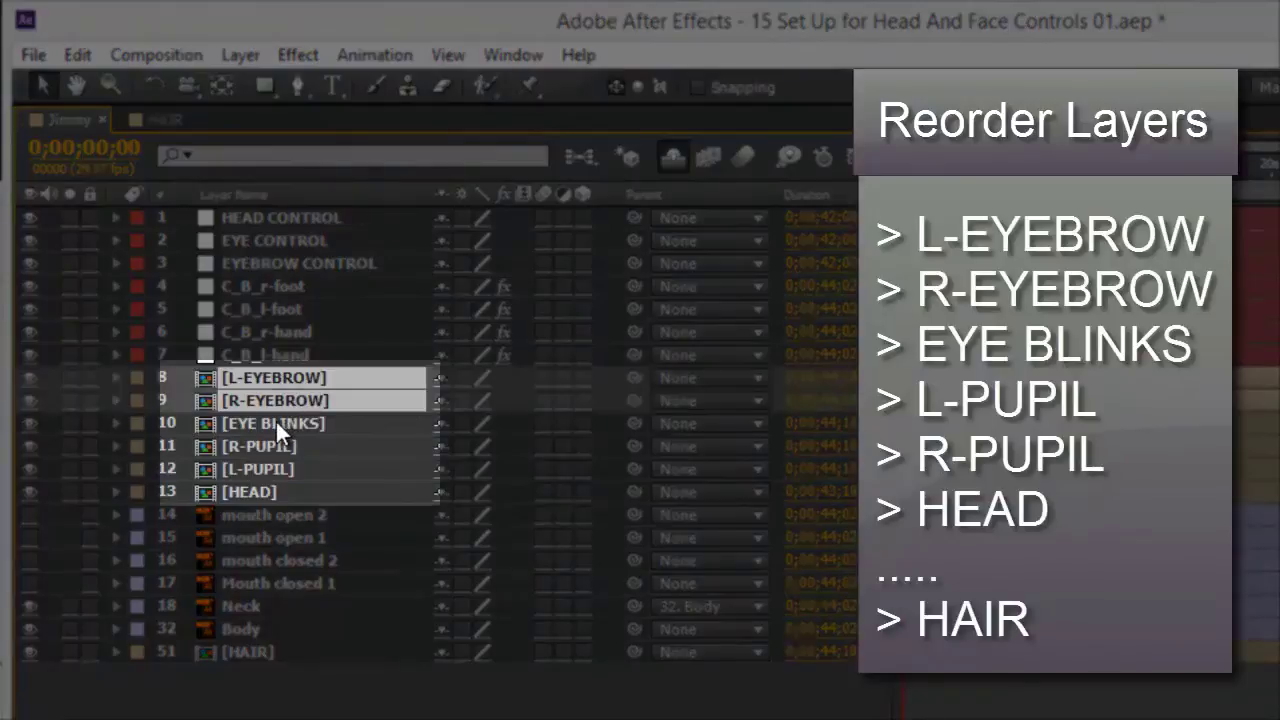
{"action": "left_click", "coordinate": [275, 423]}
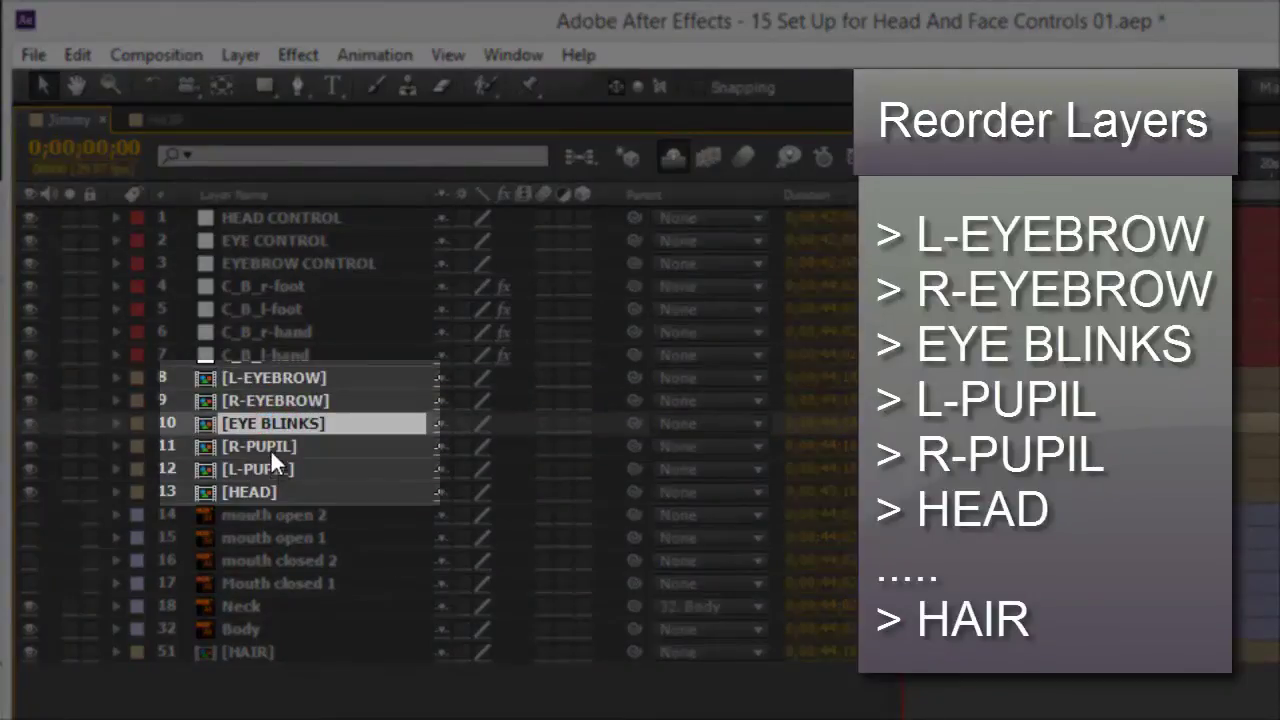
{"action": "left_click", "coordinate": [268, 449]}
{"action": "left_click_drag", "start_coordinate": [267, 472], "coordinate": [272, 442]}
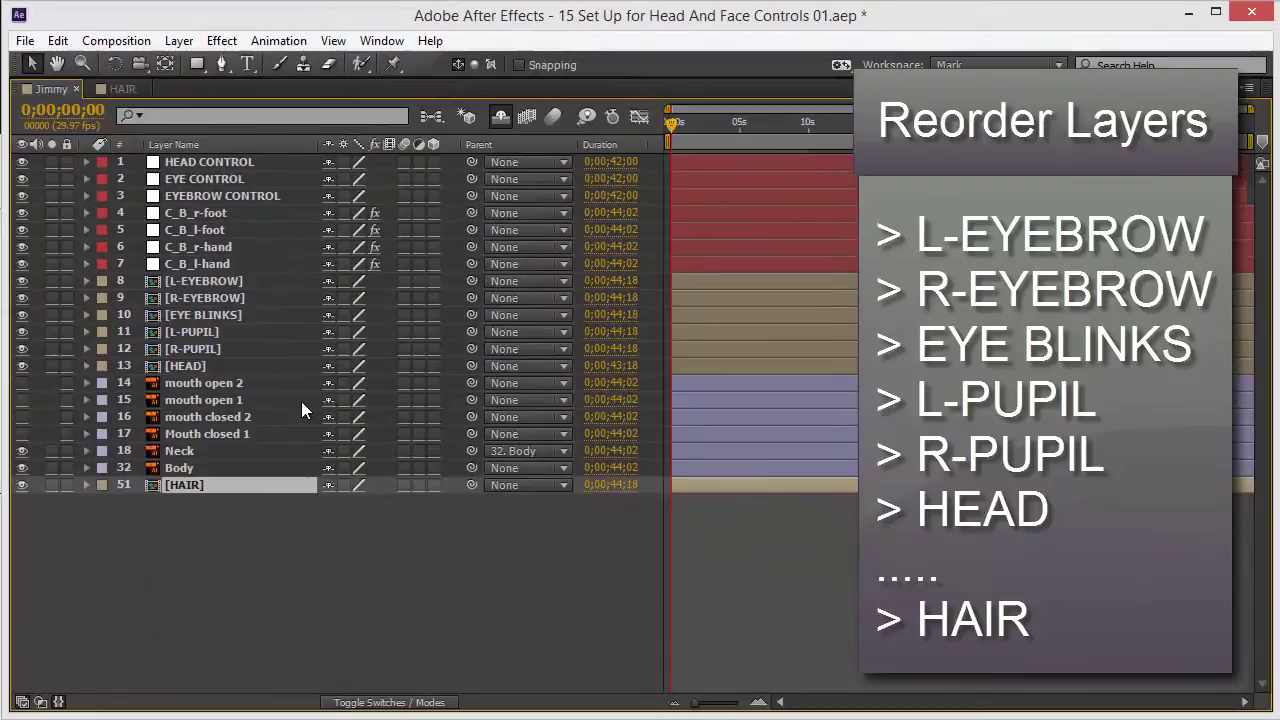
Step: Restore the full panel layout and zoom the Jimmy composition out to 12.5% to view the whole character
{"action": "key", "text": "grave"}
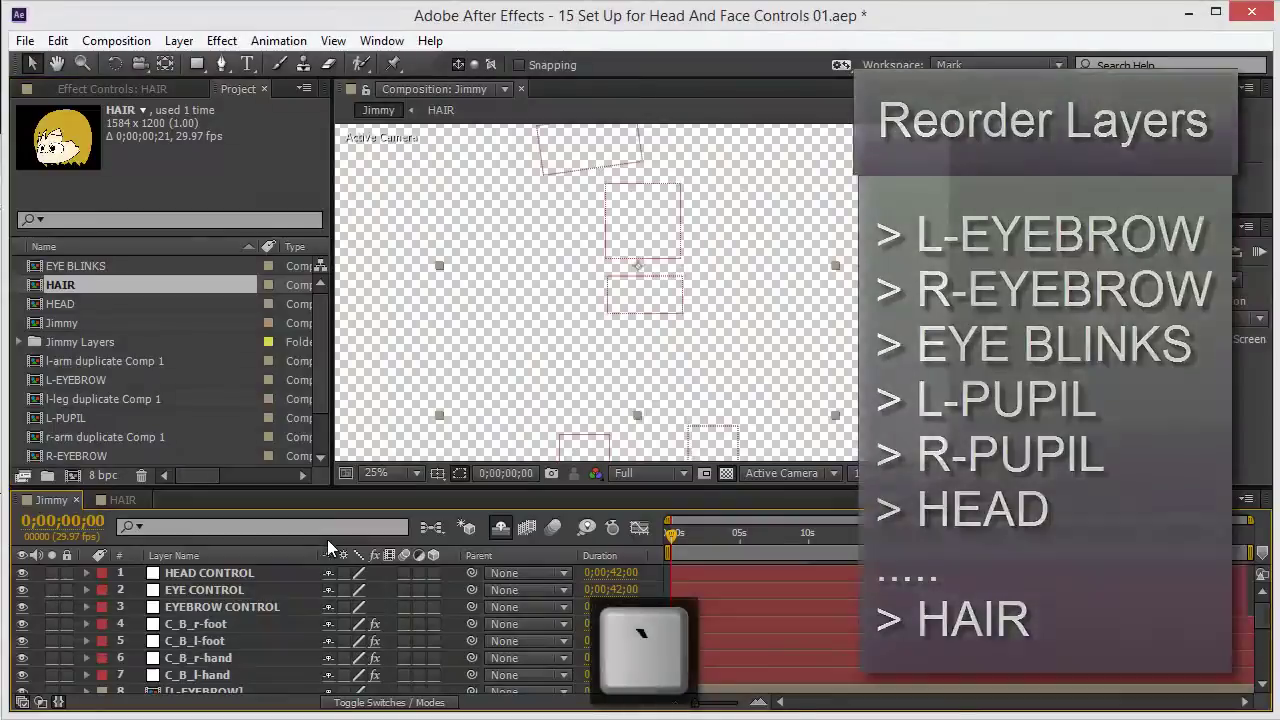
{"action": "scroll", "coordinate": [699, 260], "scroll_direction": "down", "scroll_amount": 1}
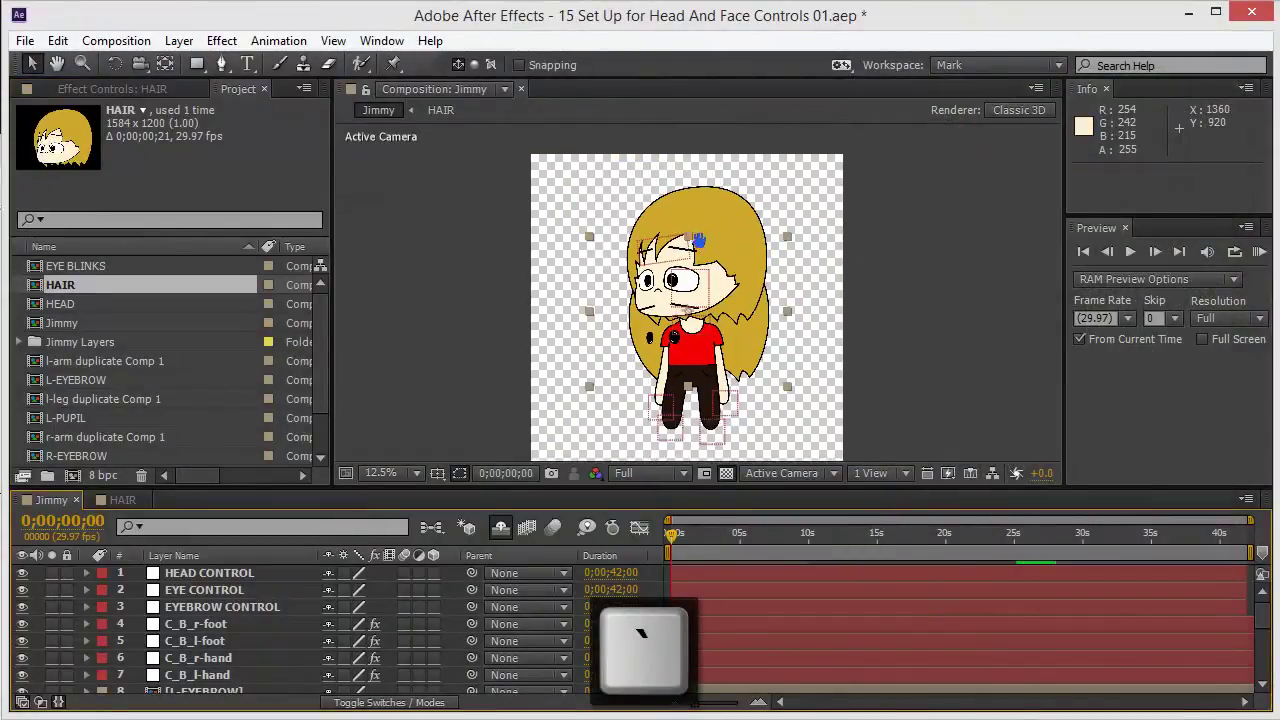
Step: Move the HAIR layer out beside Jimmy's body, to a position of about 2010, 1362
{"action": "scroll", "coordinate": [693, 319], "scroll_direction": "up", "scroll_amount": 1}
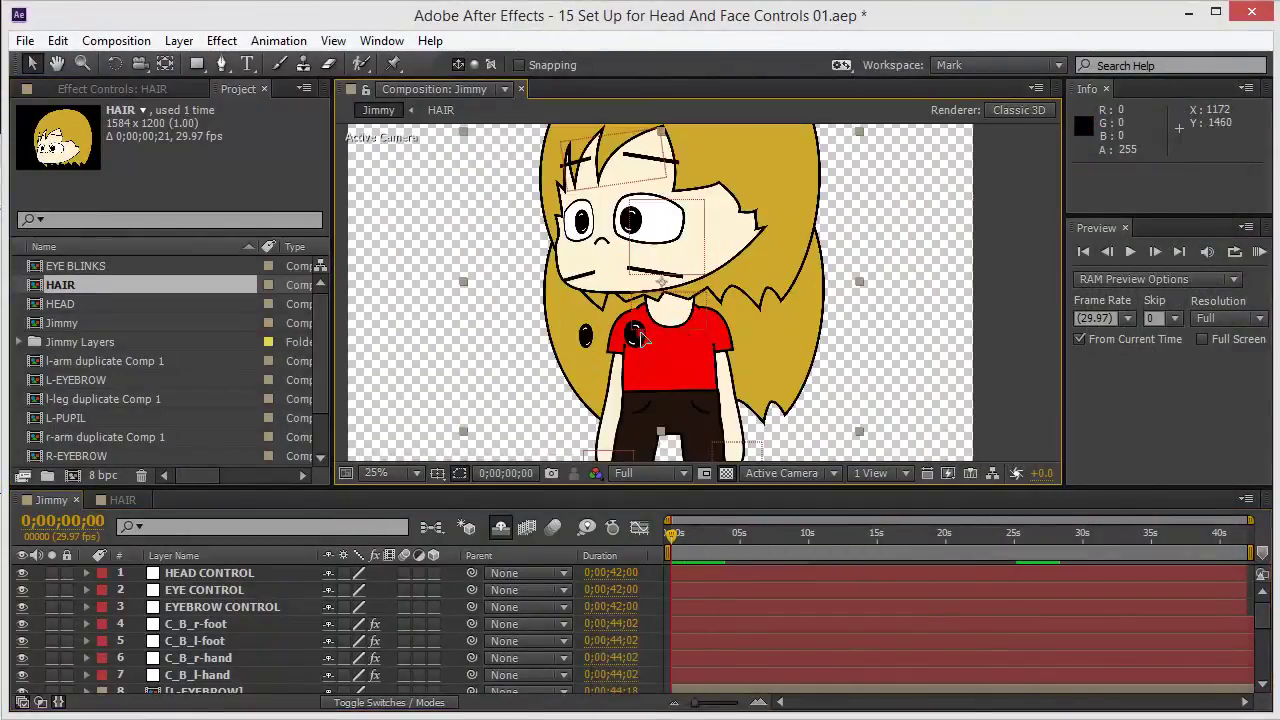
{"action": "left_click_drag", "start_coordinate": [640, 338], "coordinate": [830, 366]}
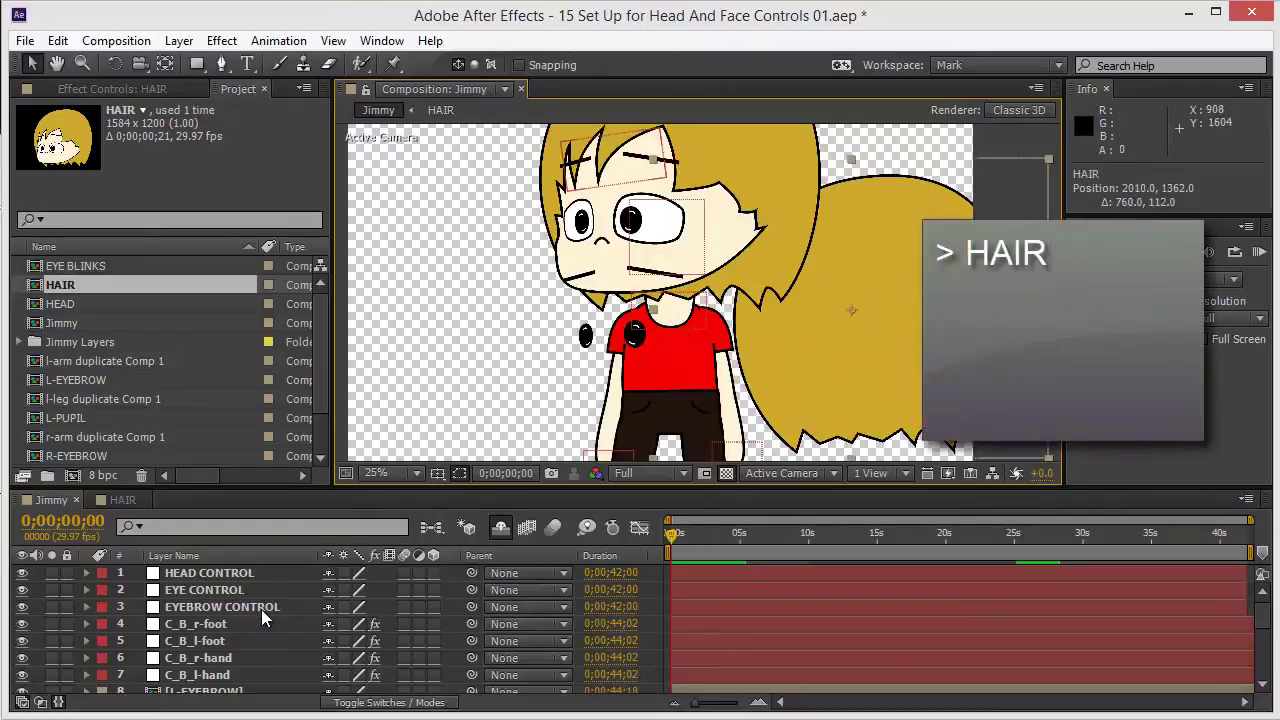
Step: Try shifting the L-EYEBROW, R-EYEBROW and L-PUPIL layers one by one in the composition view, and undo each move
{"action": "scroll", "coordinate": [262, 617], "scroll_direction": "down", "scroll_amount": 2}
{"action": "left_click", "coordinate": [218, 592]}
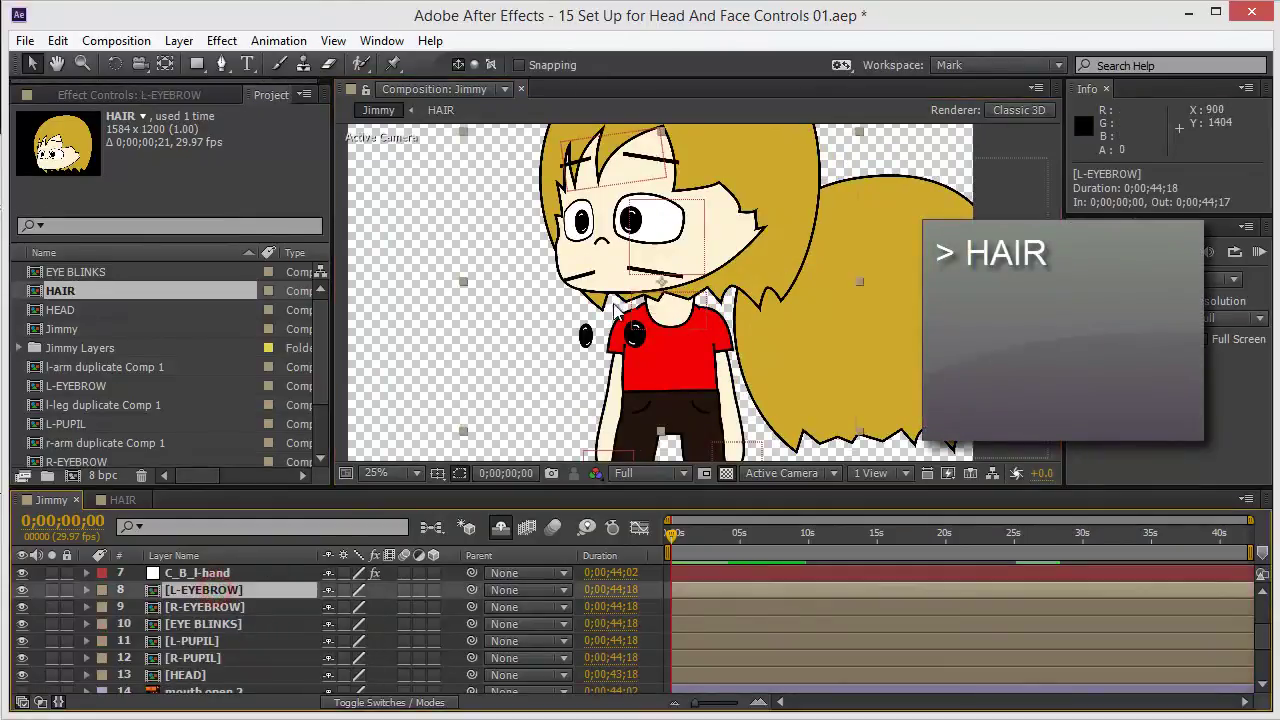
{"action": "left_click_drag", "start_coordinate": [668, 318], "coordinate": [694, 284]}
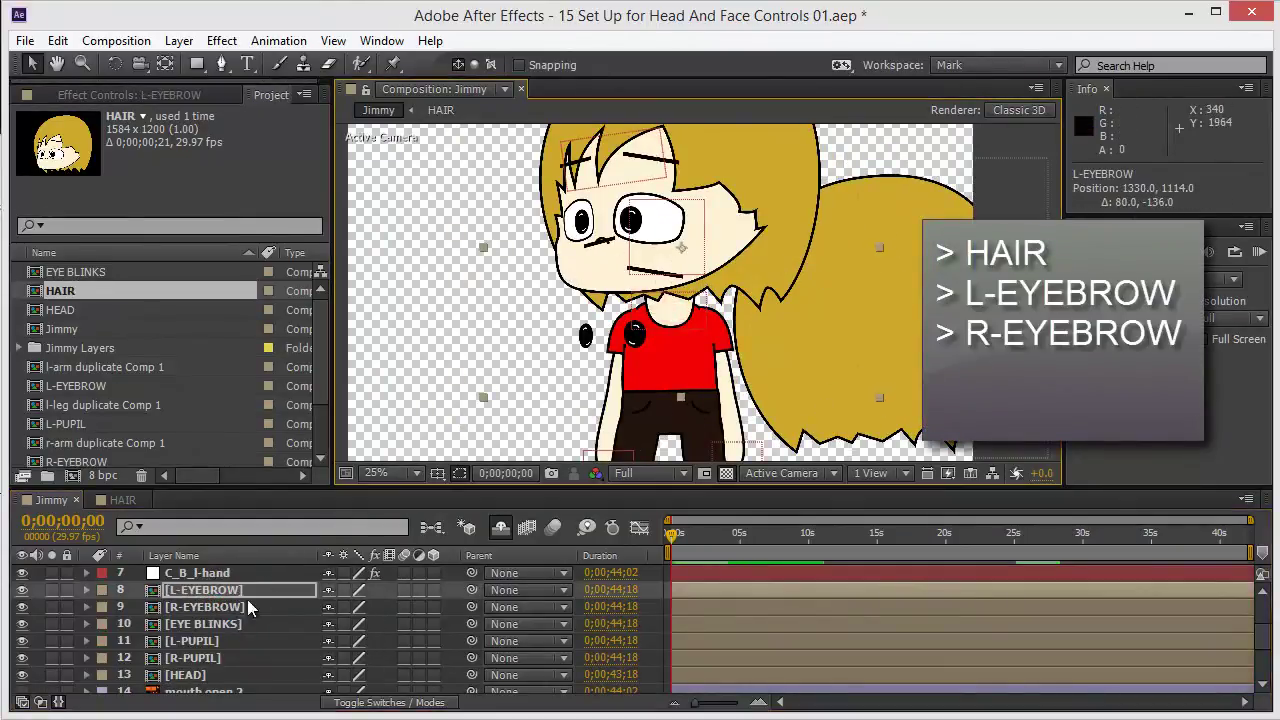
{"action": "left_click", "coordinate": [205, 607]}
{"action": "left_click_drag", "start_coordinate": [734, 376], "coordinate": [668, 398]}
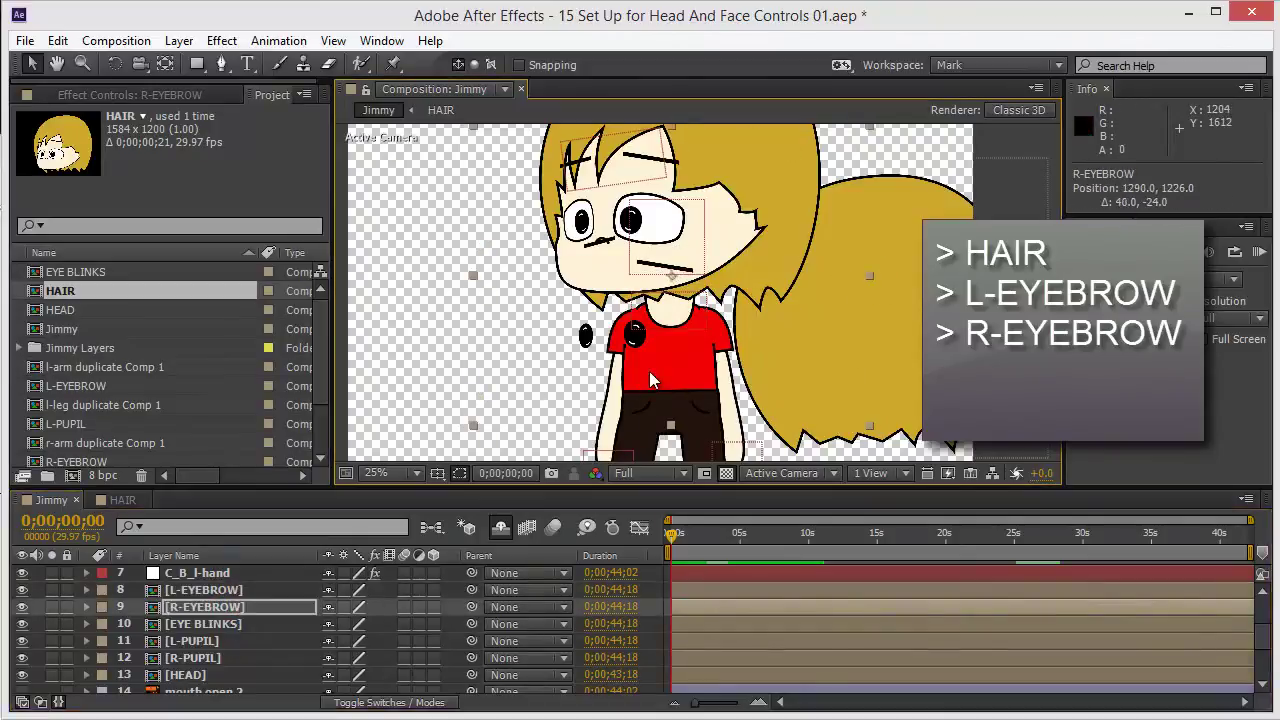
{"action": "key", "text": "ctrl+z"}
{"action": "key", "text": "ctrl+z"}
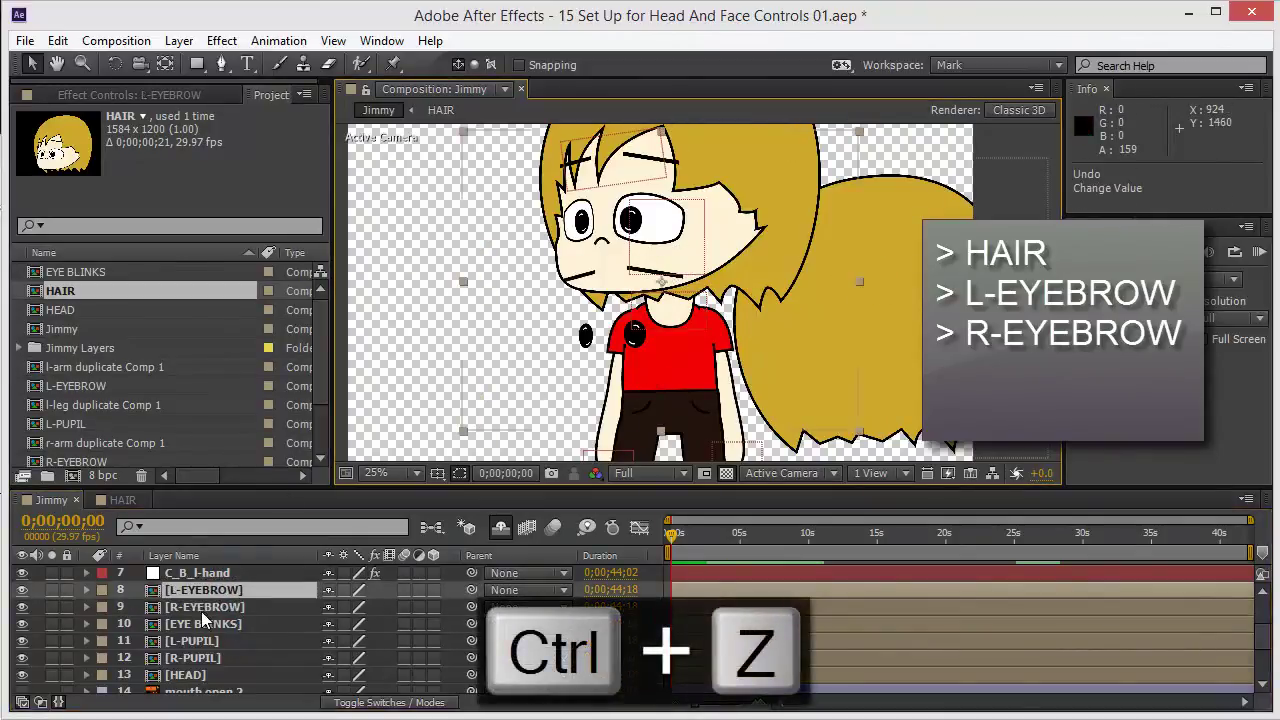
{"action": "left_click", "coordinate": [199, 642]}
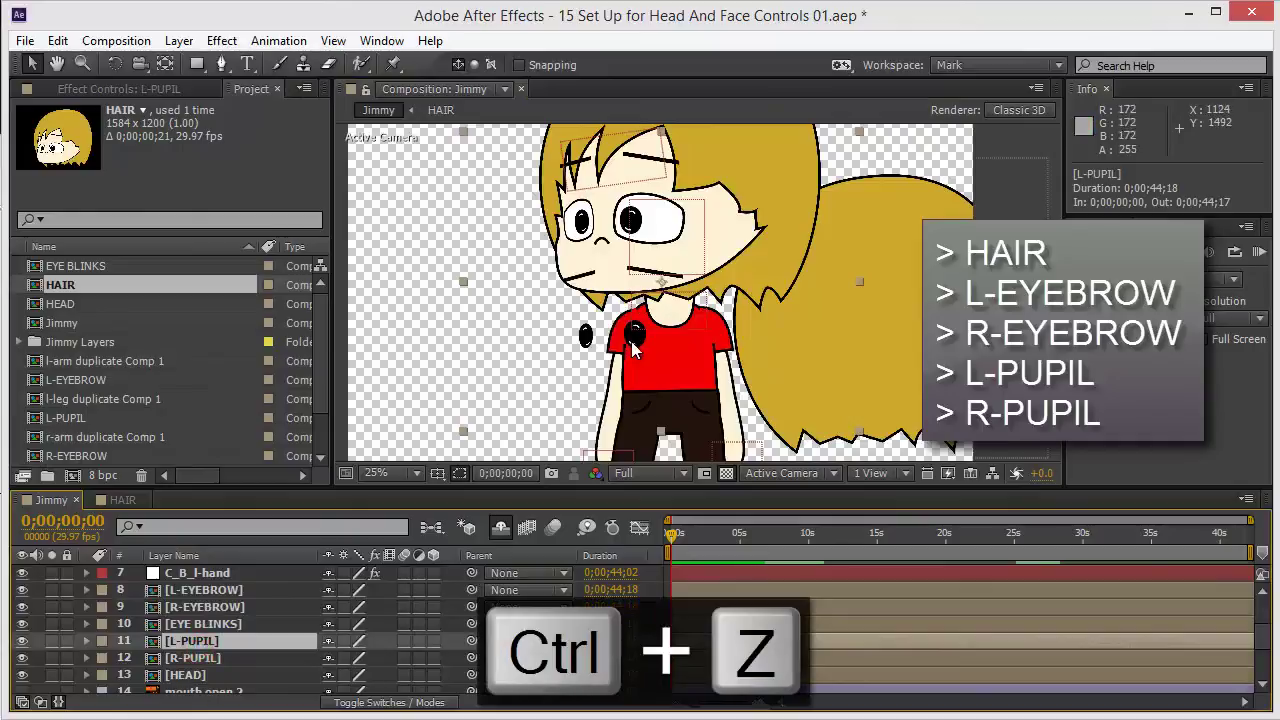
{"action": "left_click_drag", "start_coordinate": [635, 339], "coordinate": [627, 235]}
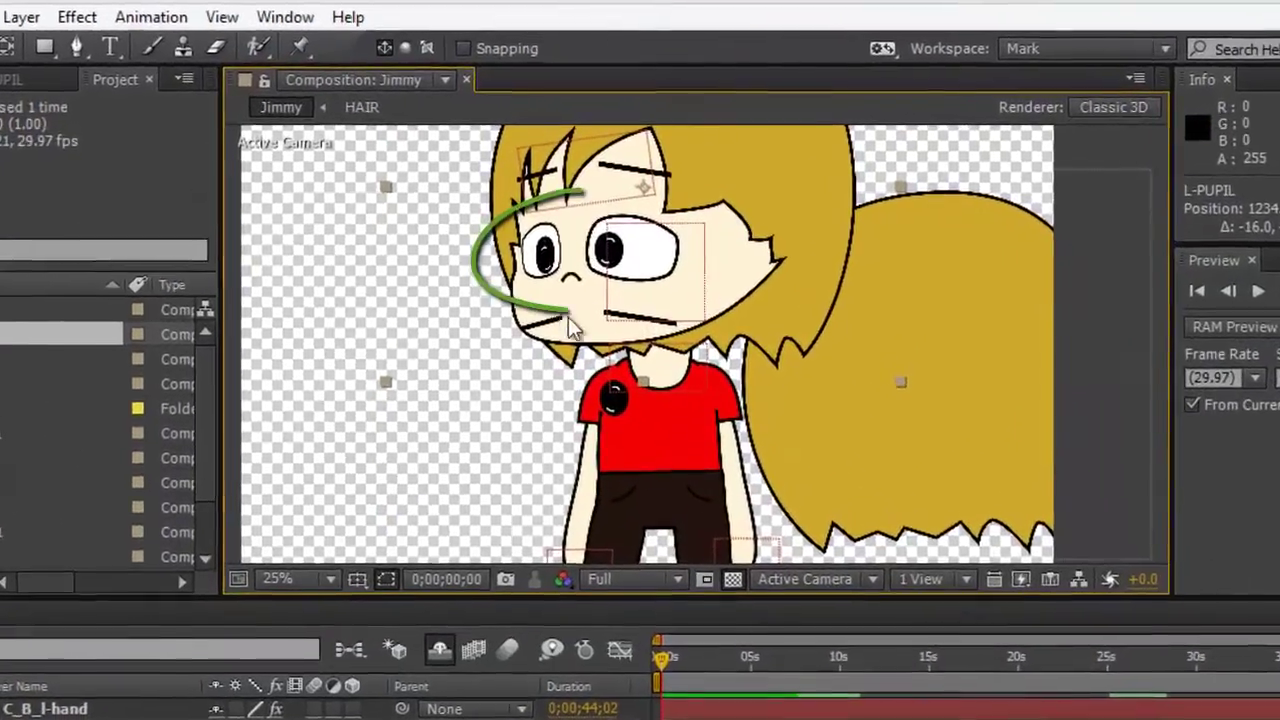
{"action": "key", "text": "ctrl+z"}
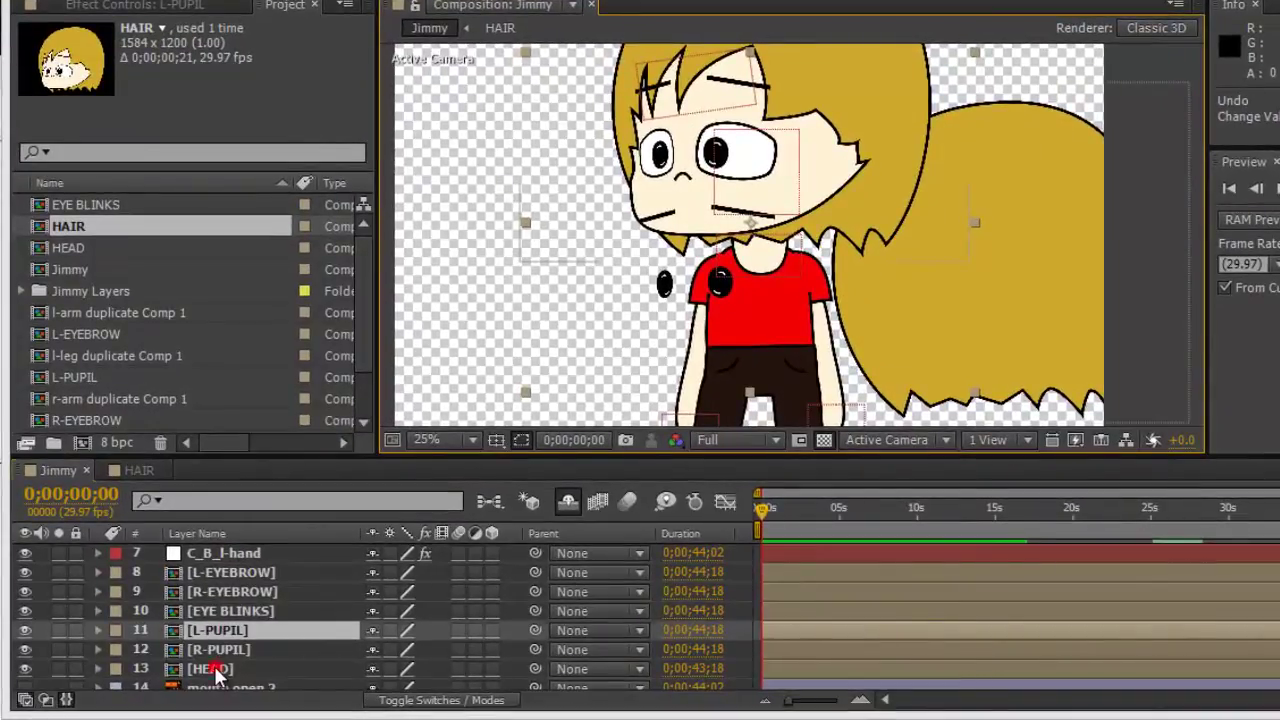
Step: Open the HEAD composition, hide its r-eyebrow and l-eyebrow layers, and show them again
{"action": "double_click", "coordinate": [212, 669]}
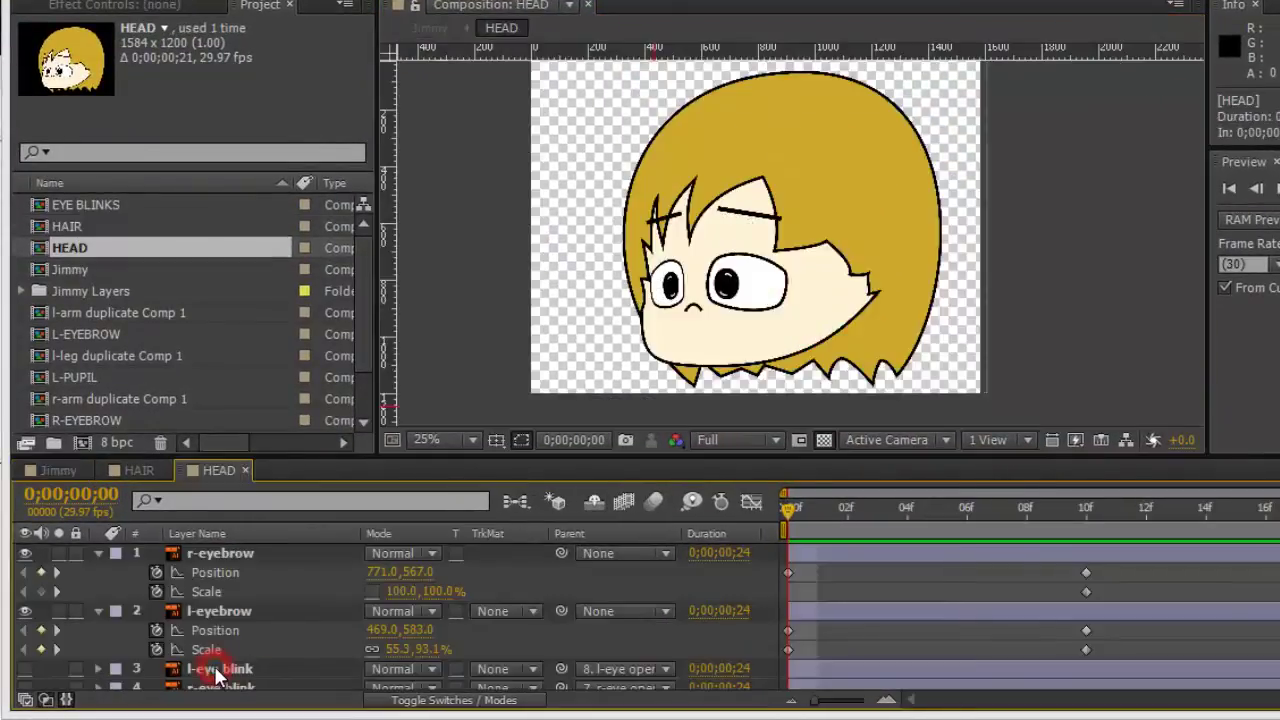
{"action": "left_click", "coordinate": [223, 553]}
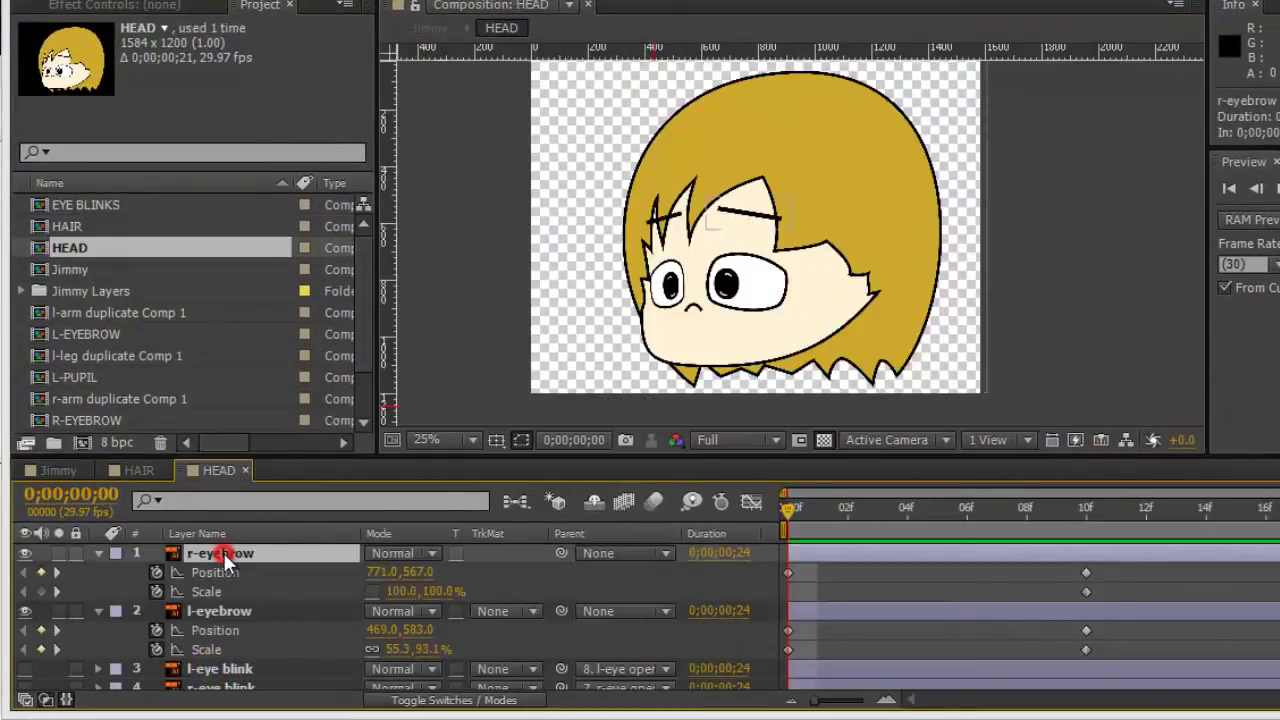
{"action": "key", "text": "grave"}
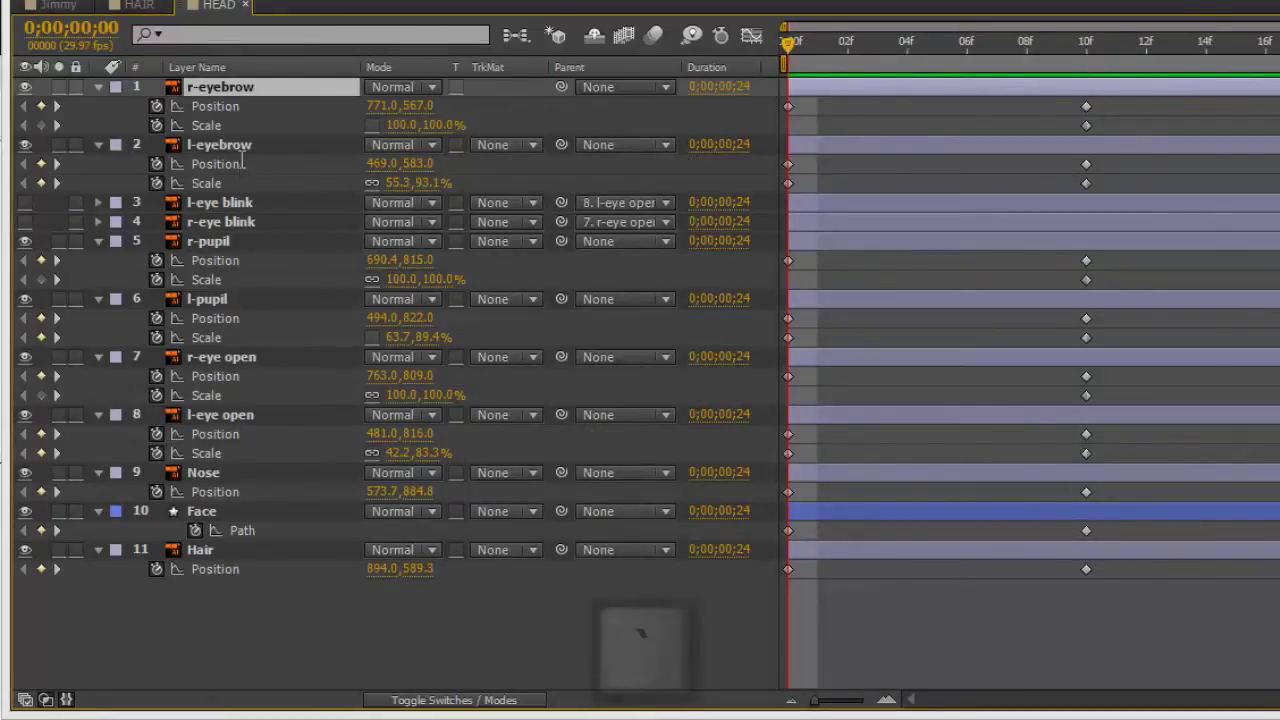
{"action": "key", "text": "grave"}
{"action": "left_click", "coordinate": [25, 553]}
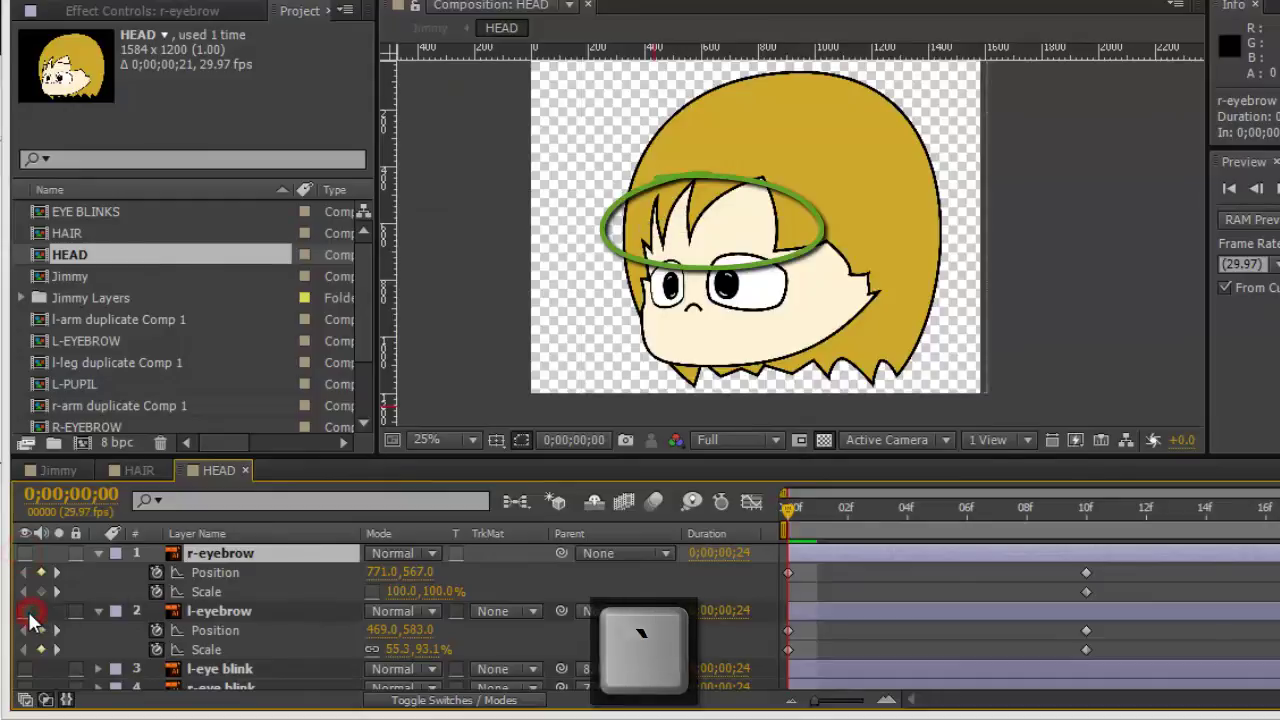
{"action": "left_click", "coordinate": [25, 553]}
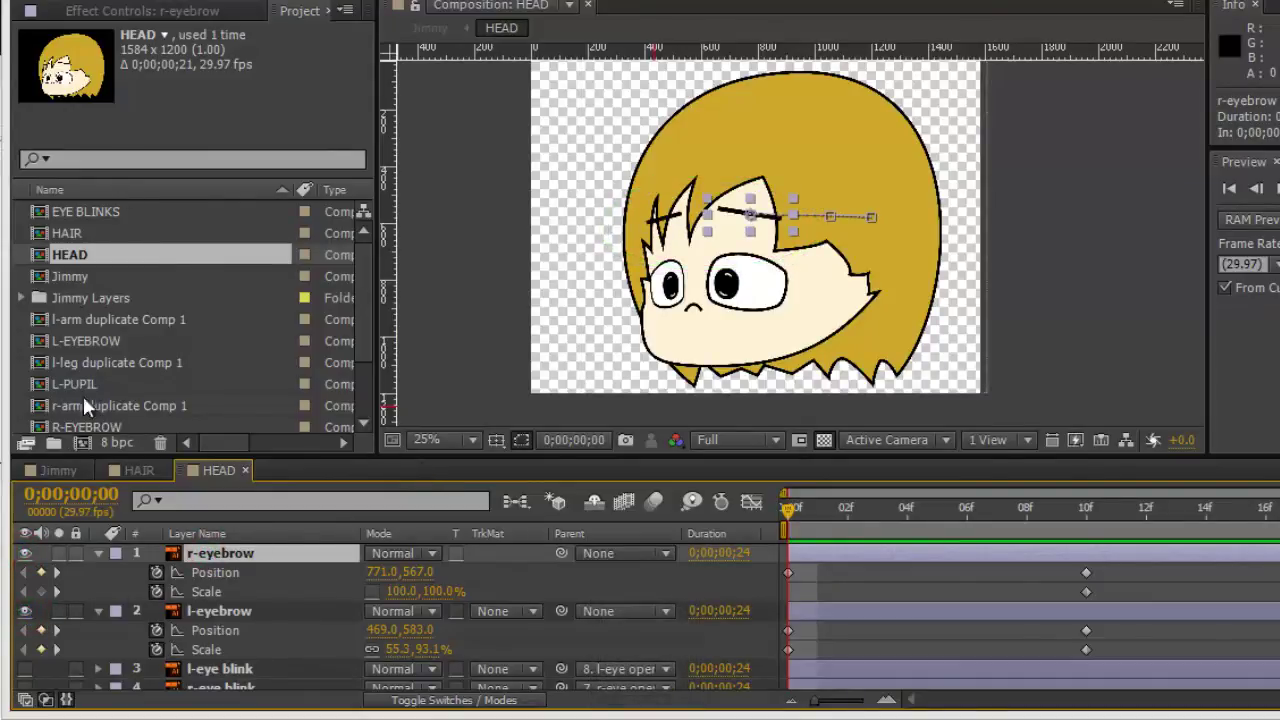
Step: Close the HAIR composition and leave the HEAD composition open
{"action": "left_click", "coordinate": [53, 470]}
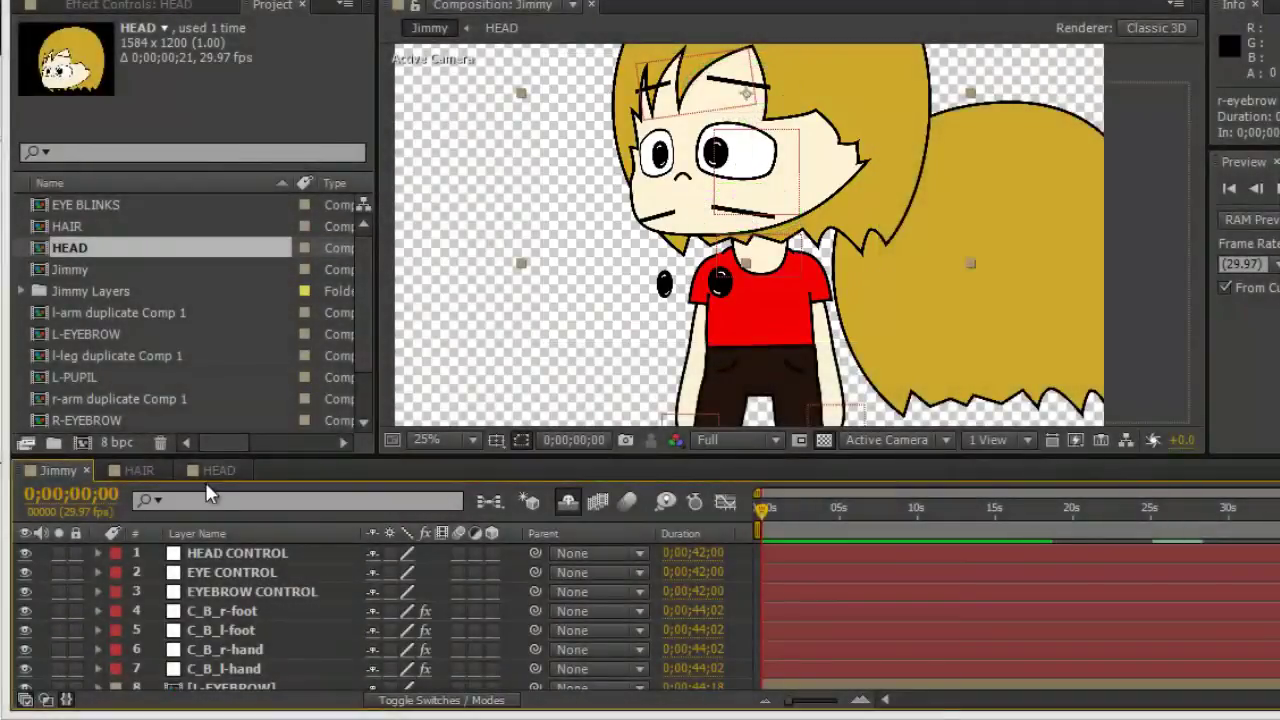
{"action": "left_click", "coordinate": [130, 466]}
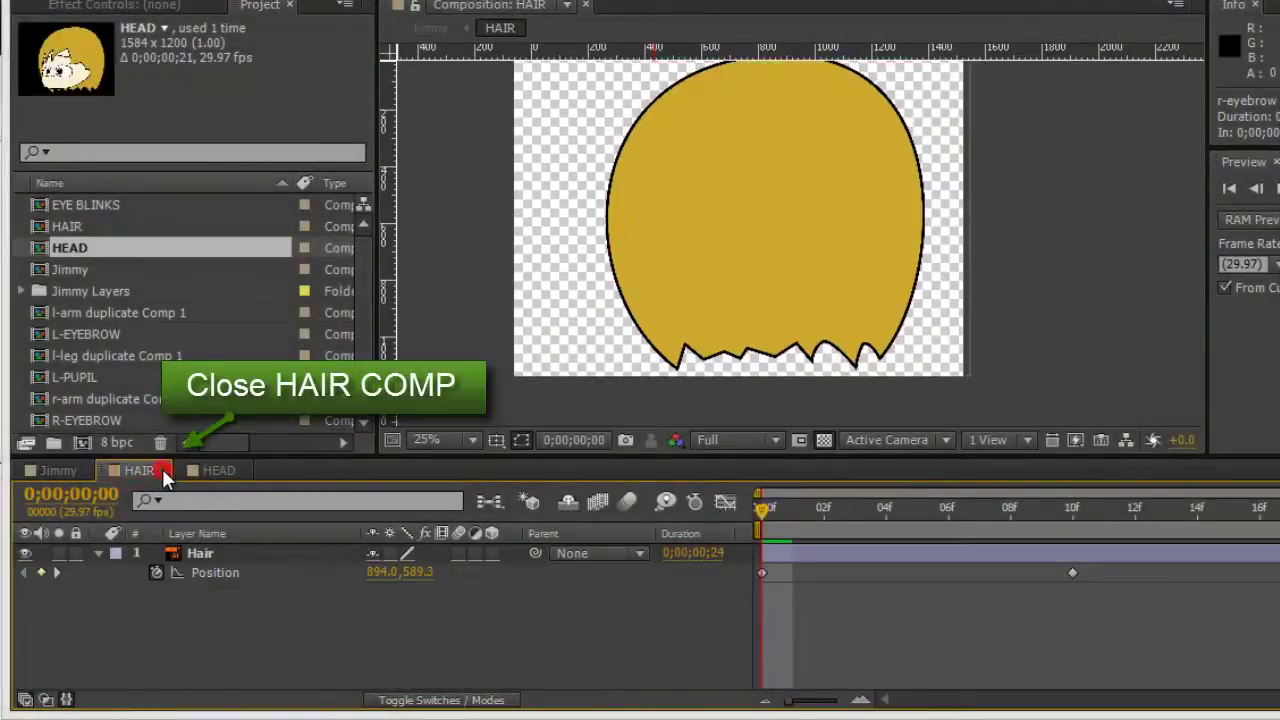
{"action": "left_click", "coordinate": [162, 468]}
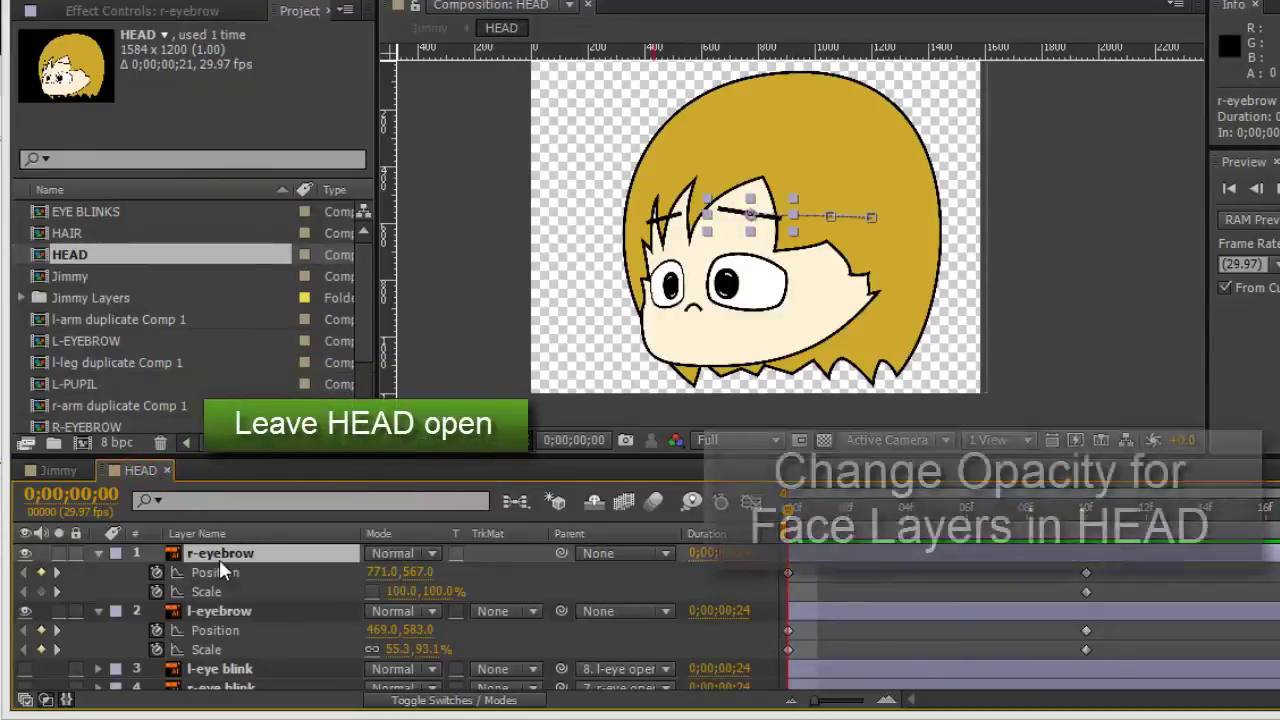
Step: Collapse the keyframed properties of all HEAD layers, show only their Opacity property, and deselect the layers
{"action": "scroll", "coordinate": [245, 580], "scroll_direction": "down", "scroll_amount": 3}
{"action": "key", "text": "grave"}
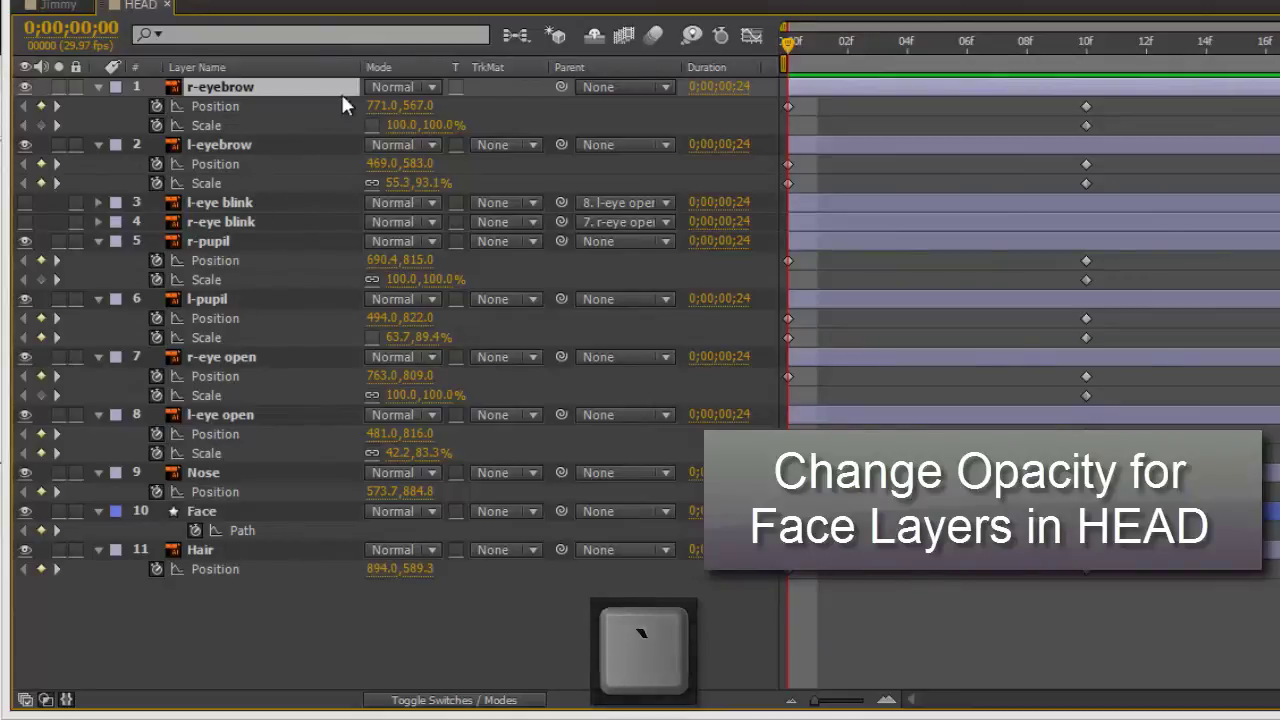
{"action": "key", "text": "ctrl+a"}
{"action": "left_click", "coordinate": [98, 86]}
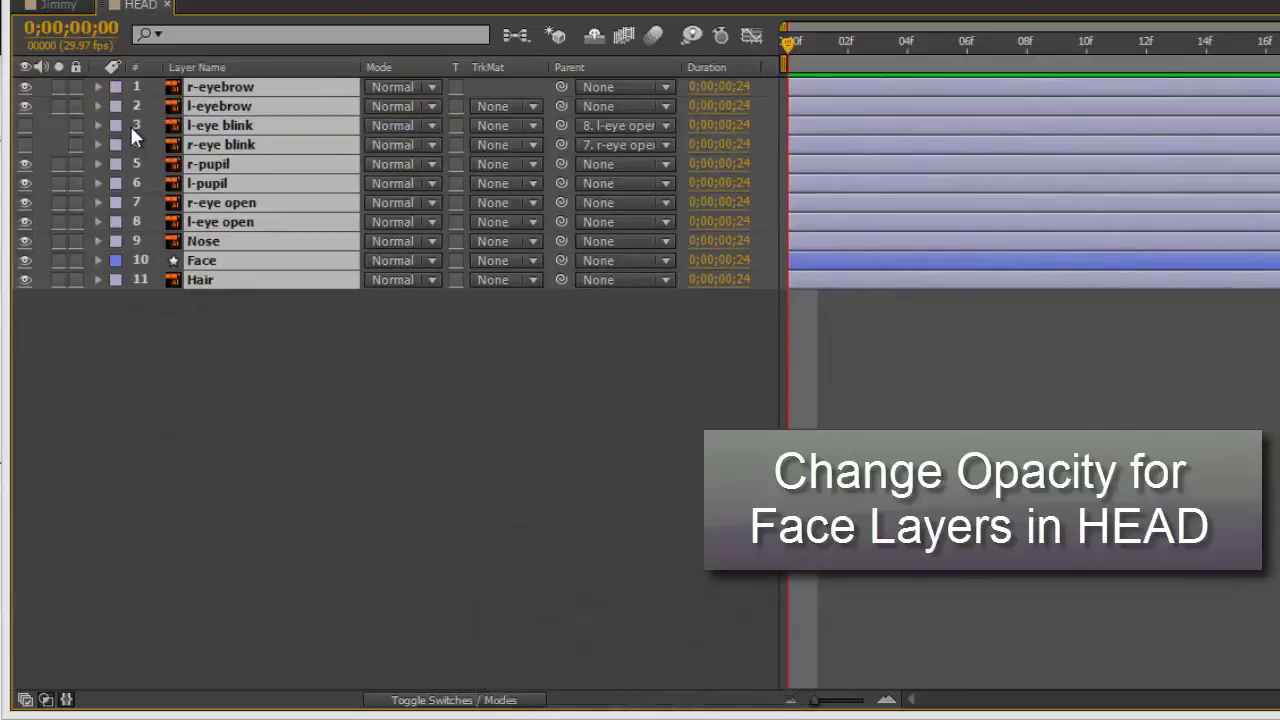
{"action": "key", "text": "t"}
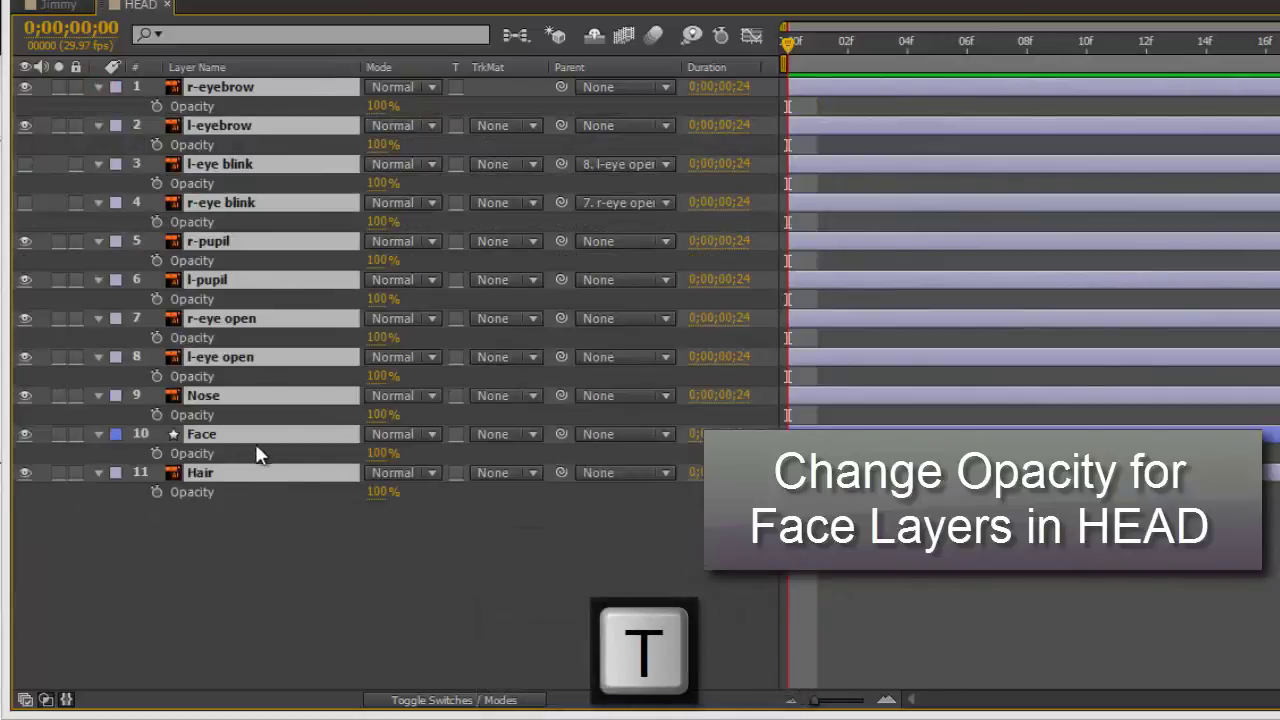
{"action": "left_click", "coordinate": [236, 556]}
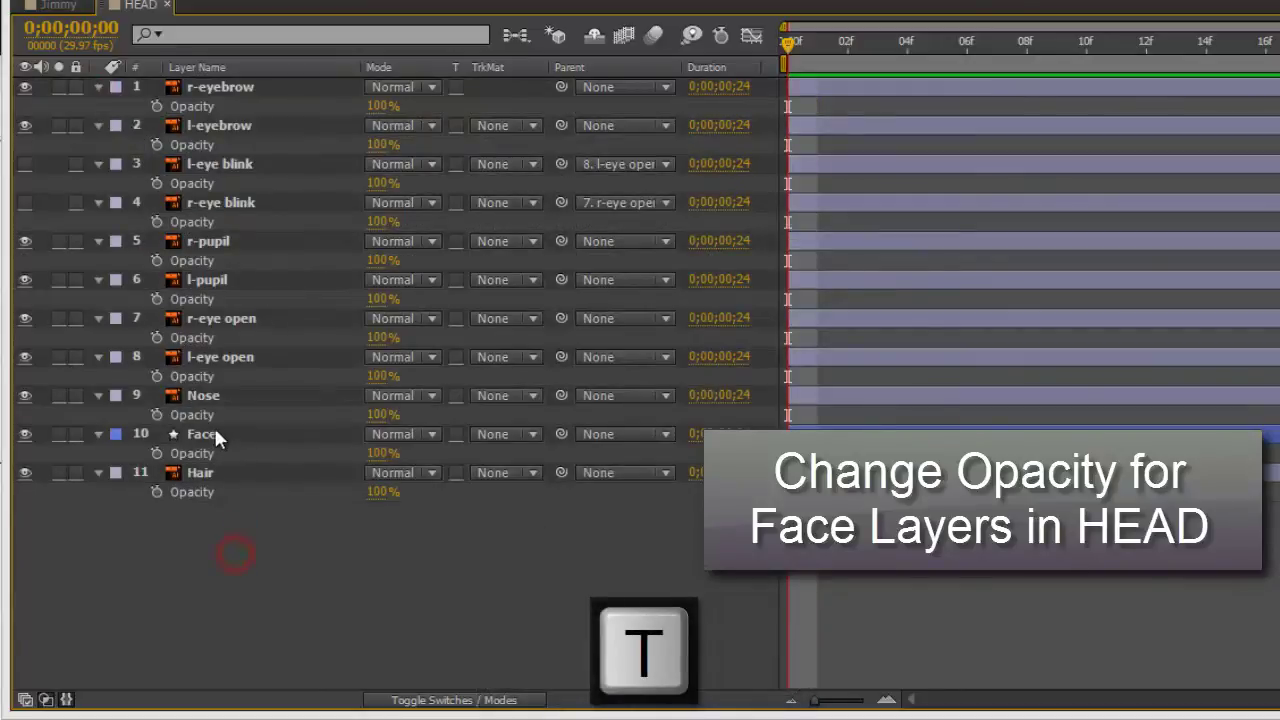
Step: Set the opacity of all eyebrow, eye blink, pupil and eye open layers in HEAD to 40%
{"action": "left_click", "coordinate": [221, 358]}
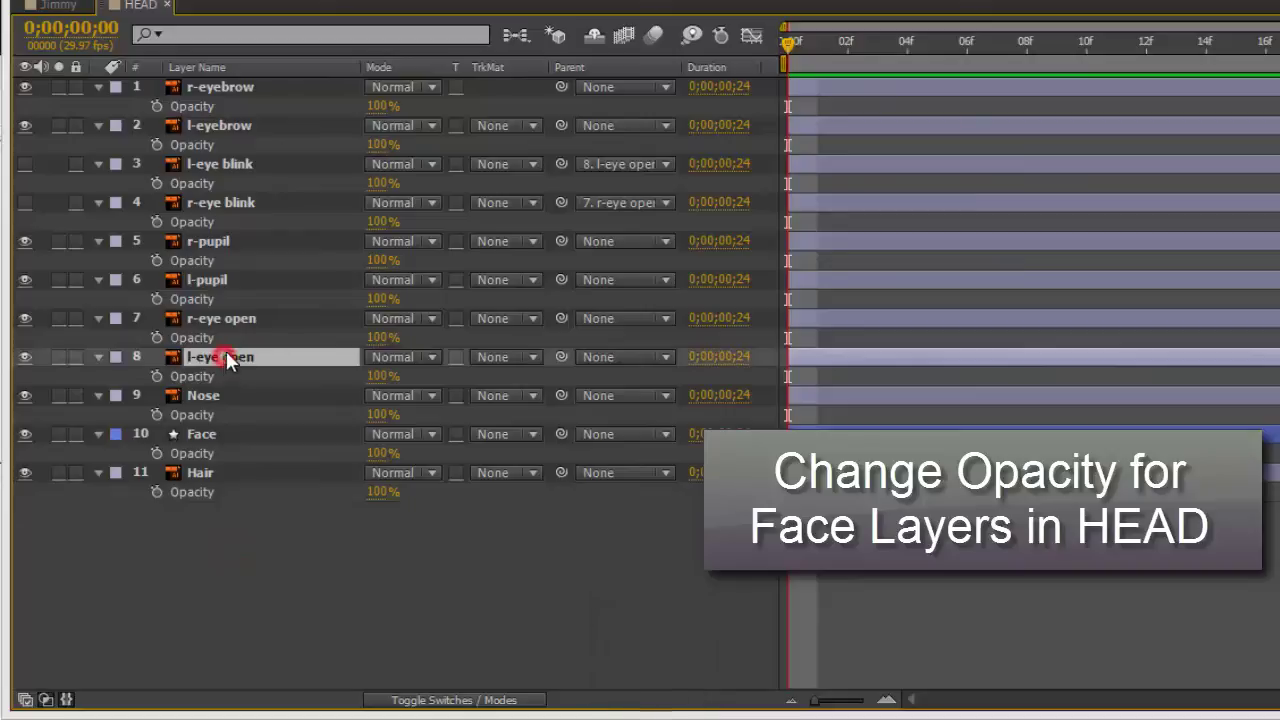
{"action": "left_click", "coordinate": [244, 87], "text": "shift"}
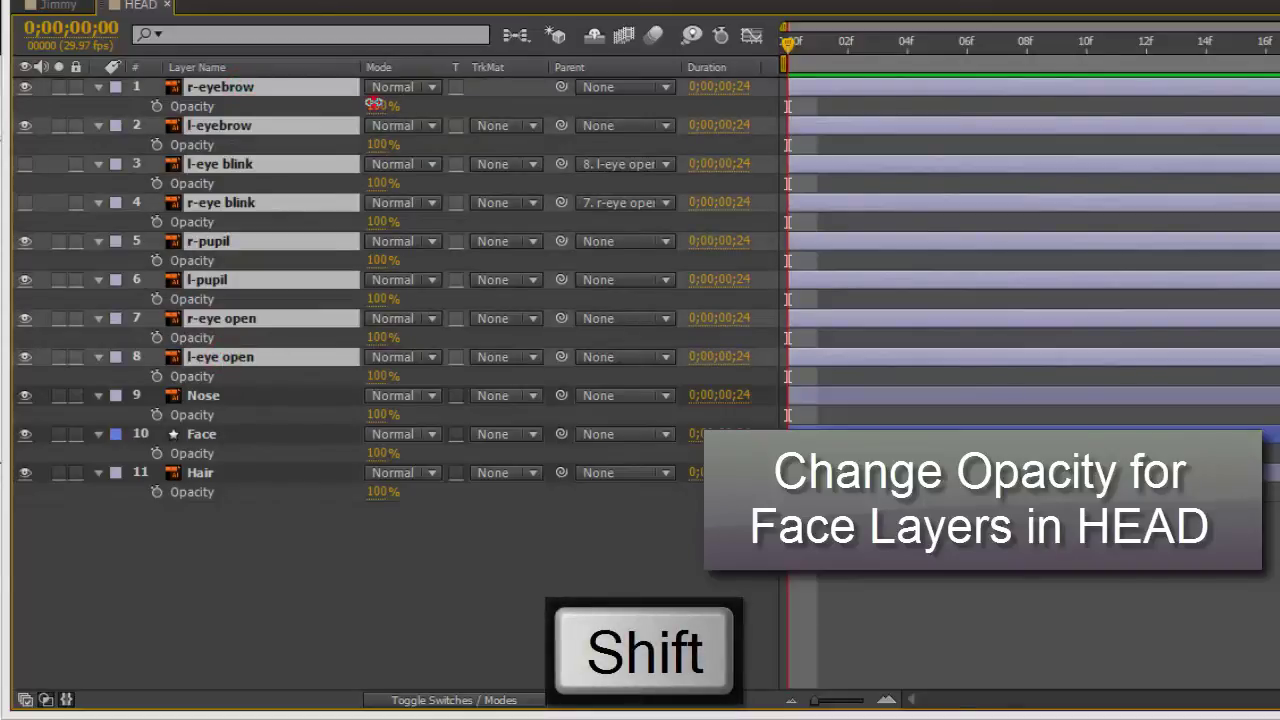
{"action": "left_click_drag", "start_coordinate": [373, 103], "coordinate": [323, 104]}
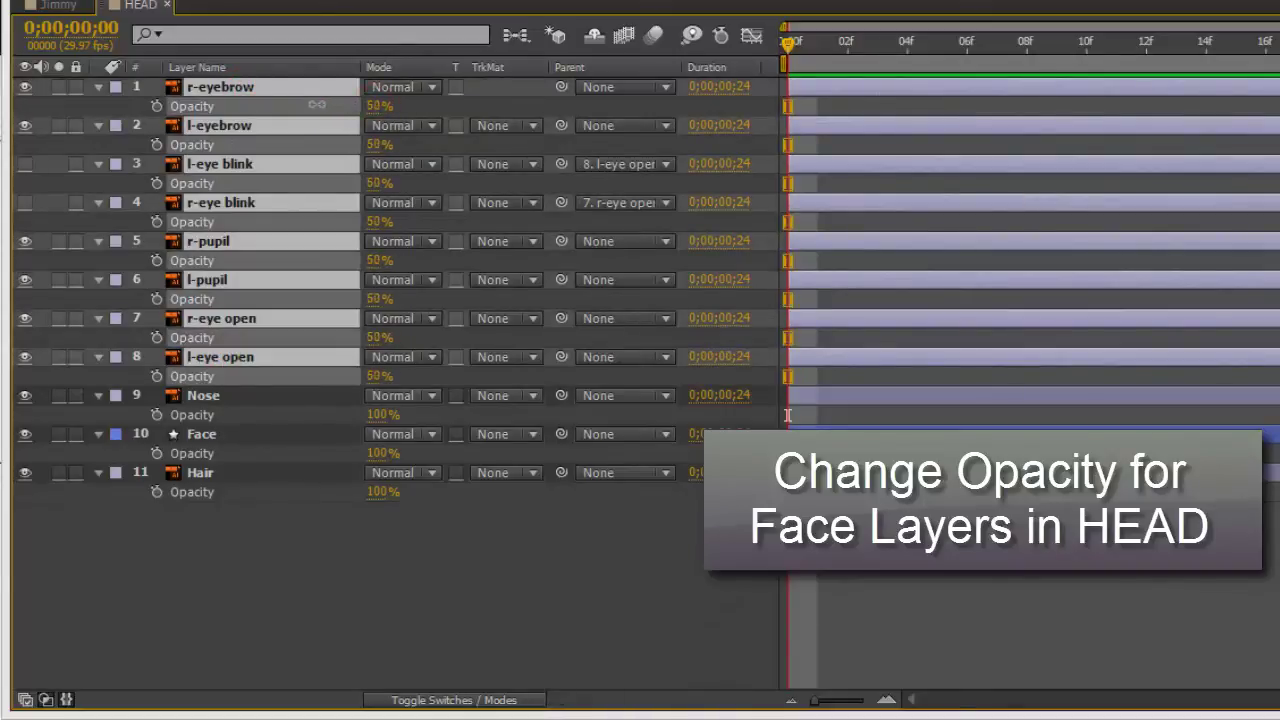
{"action": "key", "text": "grave"}
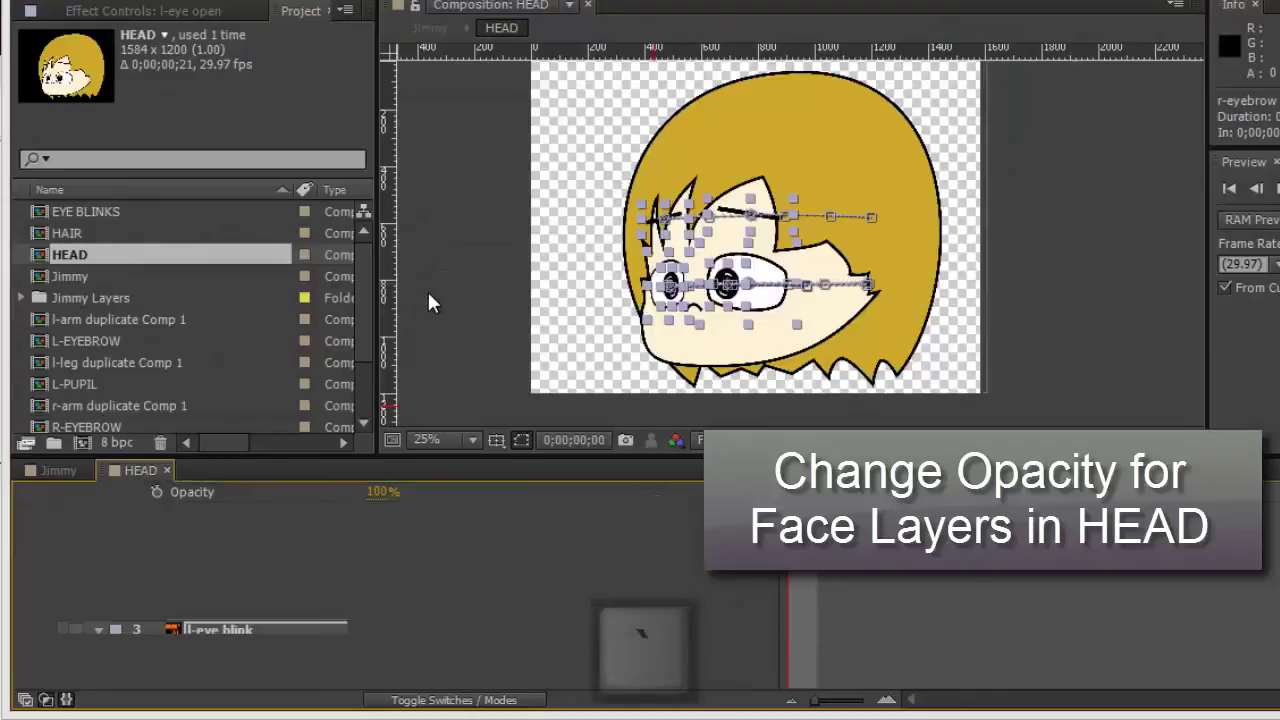
{"action": "left_click", "coordinate": [460, 276]}
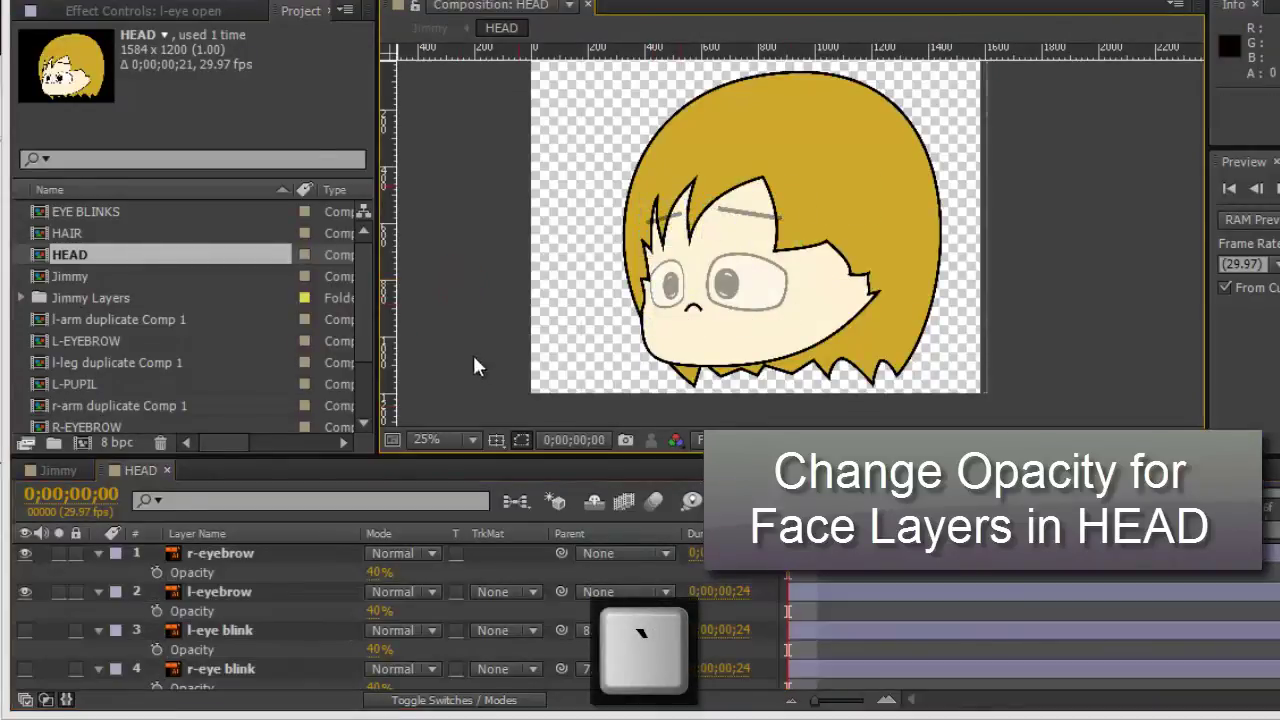
Step: Set the opacity of the r-eye open and l-eye open layers back to 100%
{"action": "scroll", "coordinate": [196, 627], "scroll_direction": "down", "scroll_amount": 3}
{"action": "left_click", "coordinate": [215, 612]}
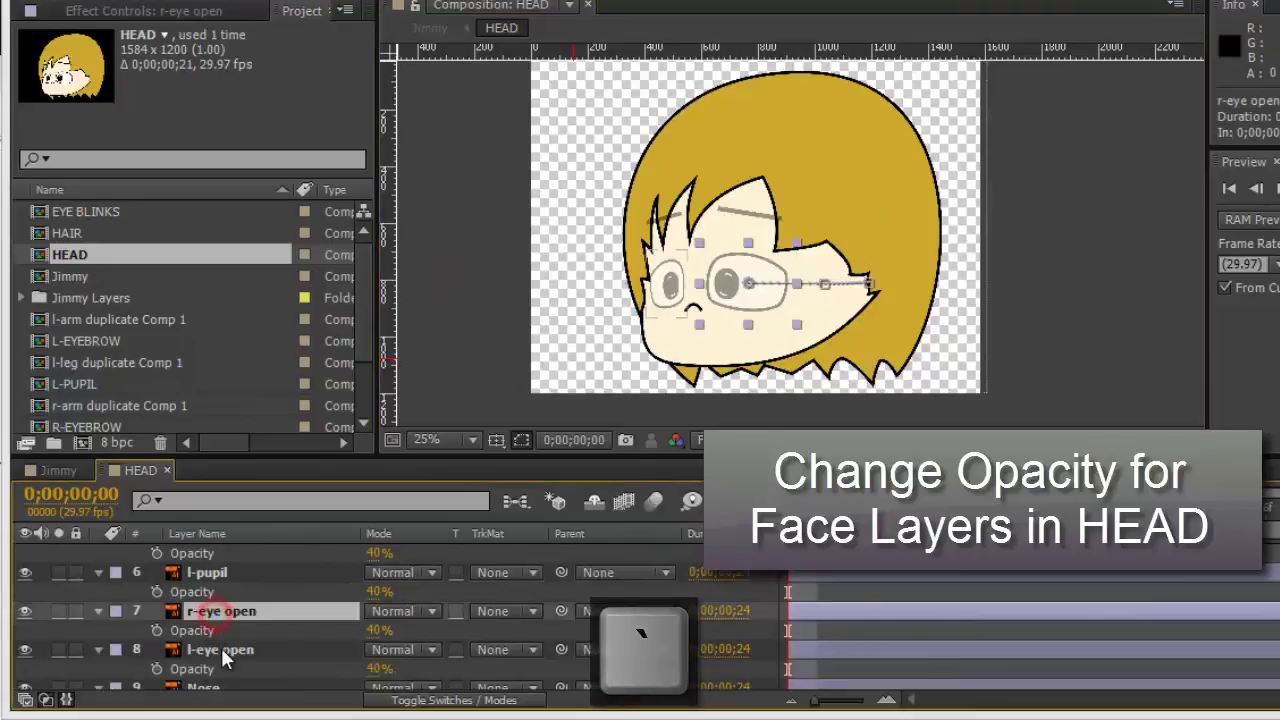
{"action": "left_click", "coordinate": [214, 649], "text": "ctrl"}
{"action": "left_click_drag", "start_coordinate": [378, 630], "coordinate": [440, 630]}
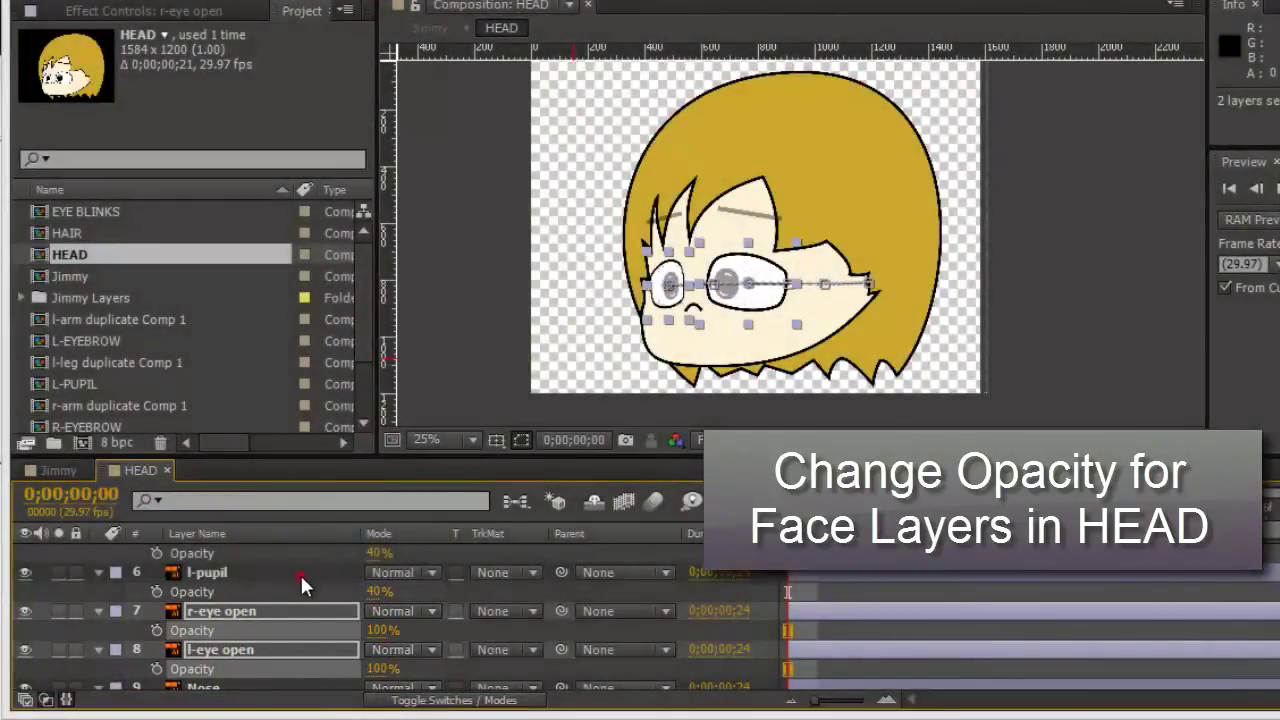
{"action": "left_click", "coordinate": [300, 572]}
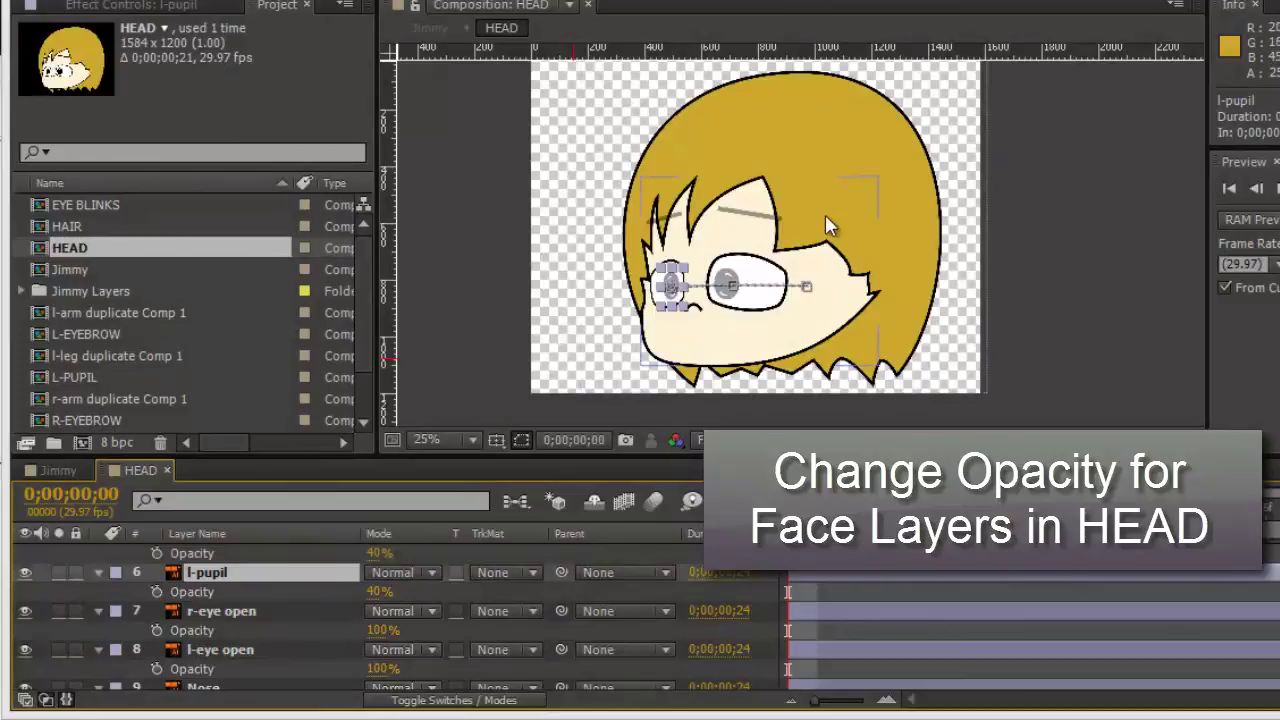
Step: Return to the Jimmy composition and reveal the Time Remap property of the HEAD layer
{"action": "left_click", "coordinate": [60, 471]}
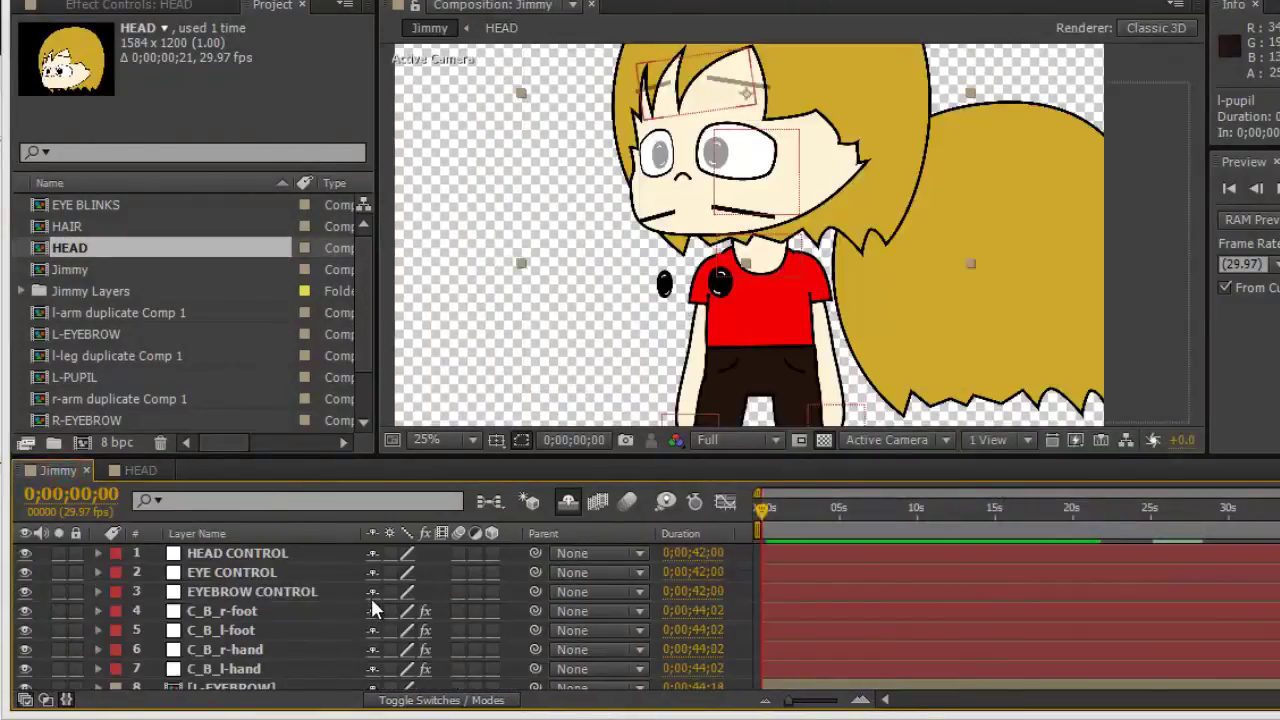
{"action": "scroll", "coordinate": [370, 595], "scroll_direction": "down", "scroll_amount": 2}
{"action": "scroll", "coordinate": [306, 633], "scroll_direction": "down", "scroll_amount": 2}
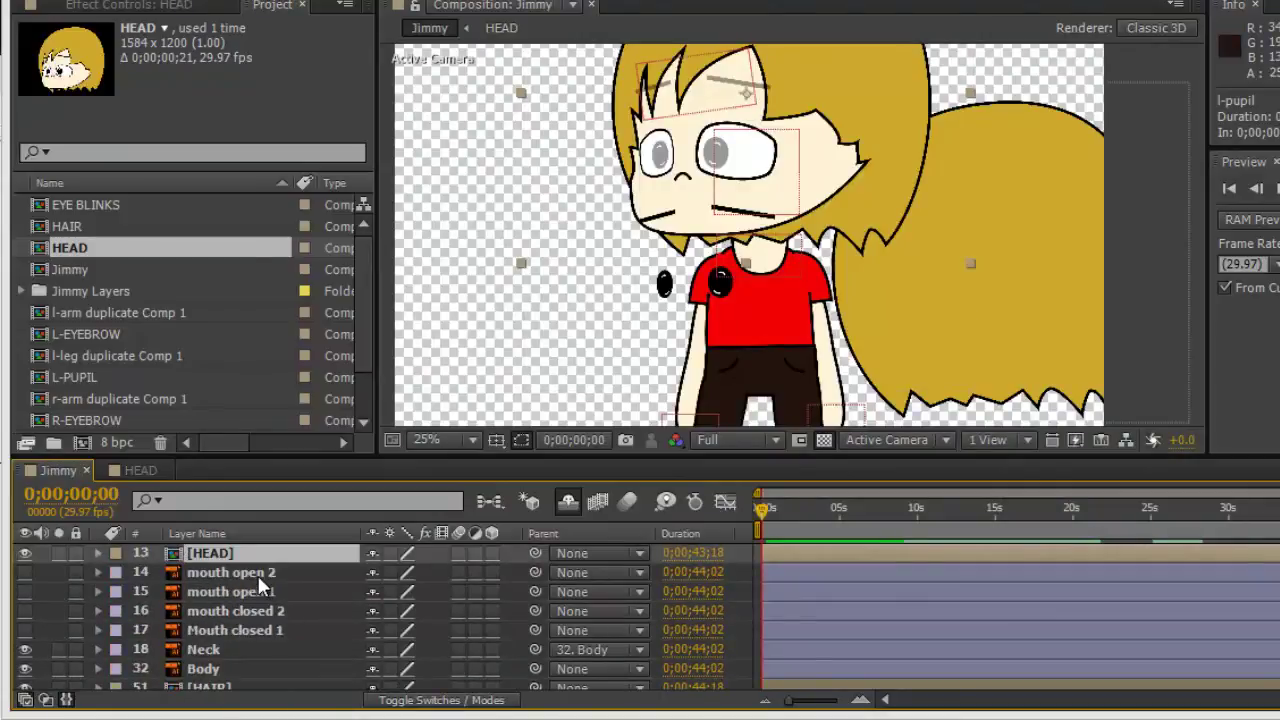
{"action": "key", "text": "r"}
{"action": "key", "text": "r"}
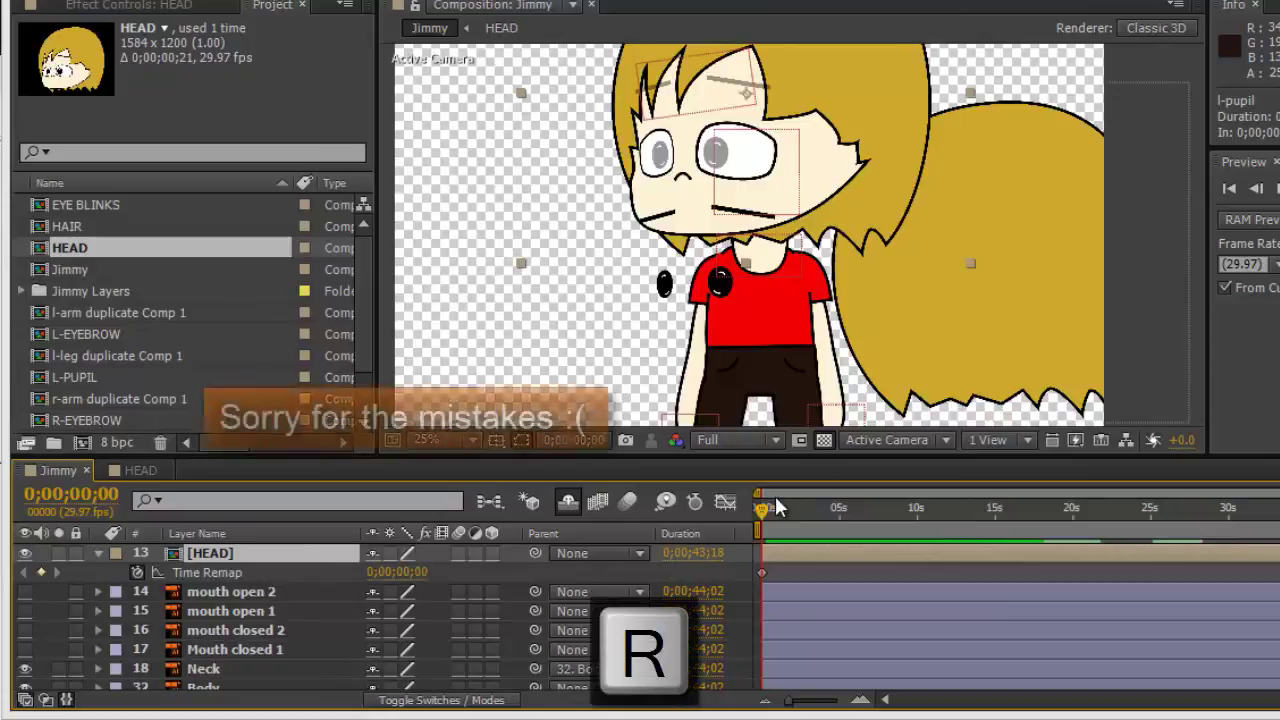
Step: Set the HEAD layer's Time Remap value to frame 10 at the start of the timeline
{"action": "left_click_drag", "start_coordinate": [762, 510], "coordinate": [821, 512]}
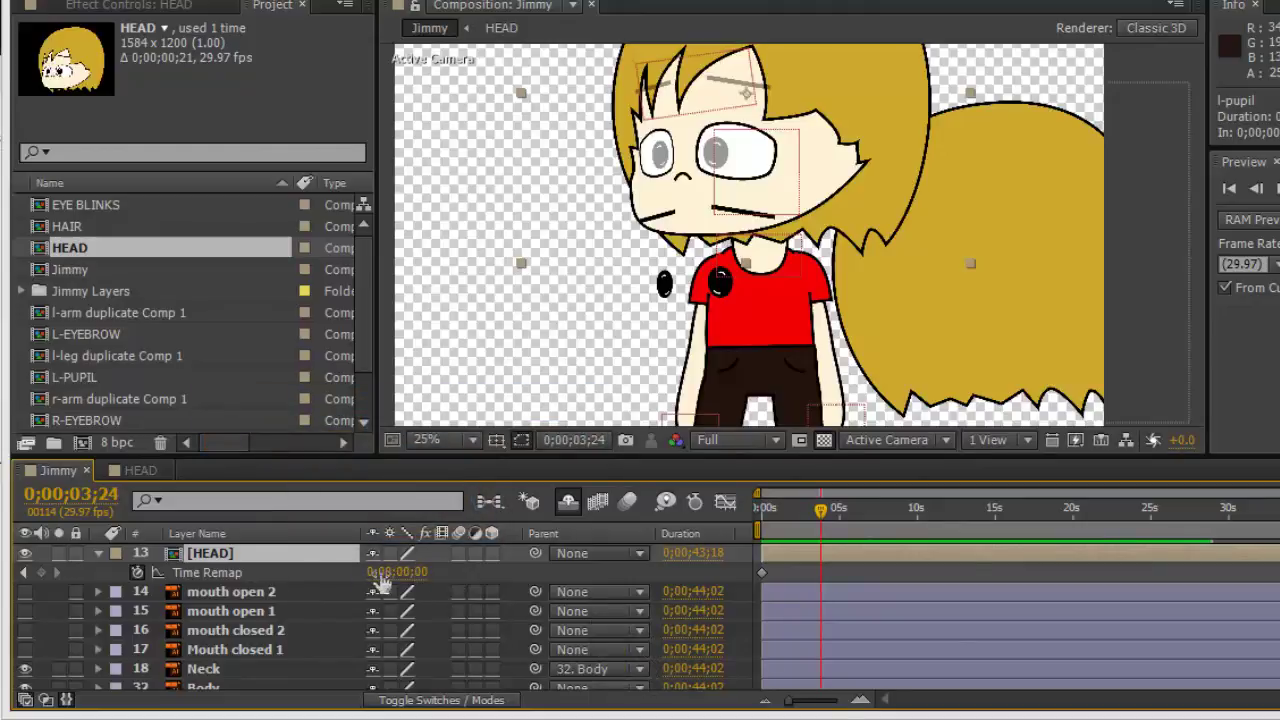
{"action": "left_click_drag", "start_coordinate": [820, 505], "coordinate": [743, 503]}
{"action": "left_click", "coordinate": [397, 572]}
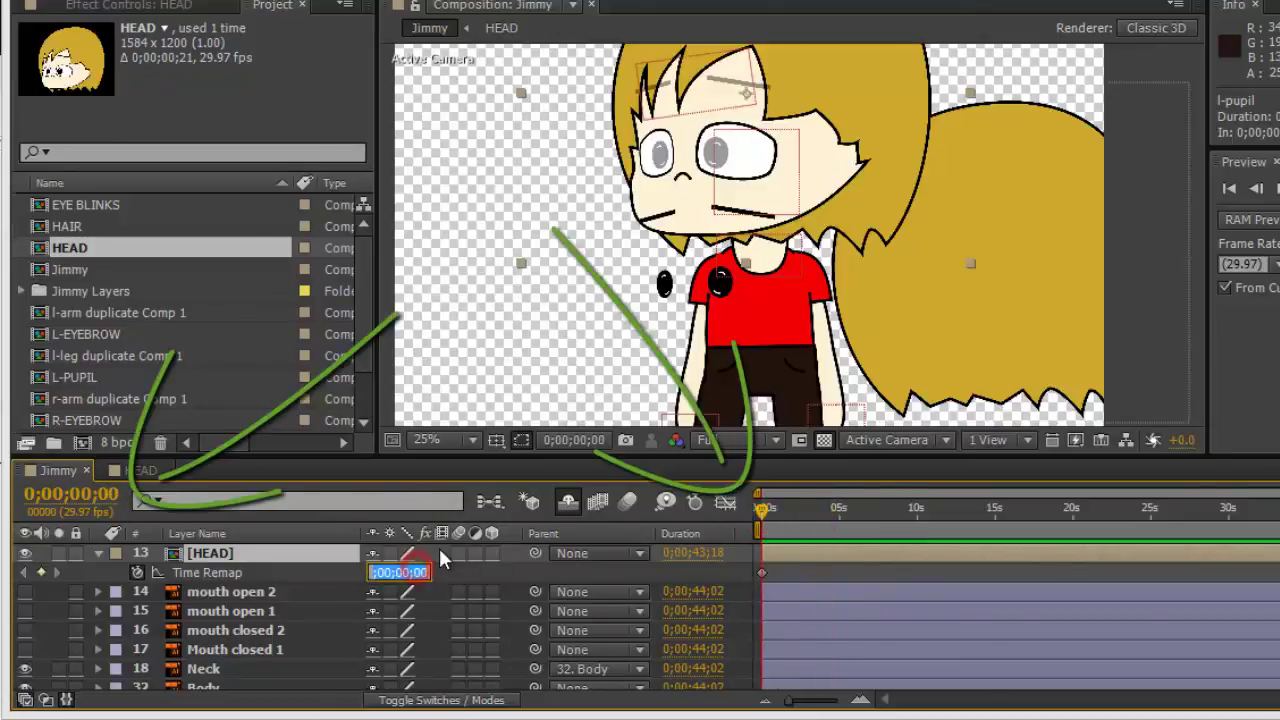
{"action": "type", "text": "10"}
{"action": "key", "text": "Return"}
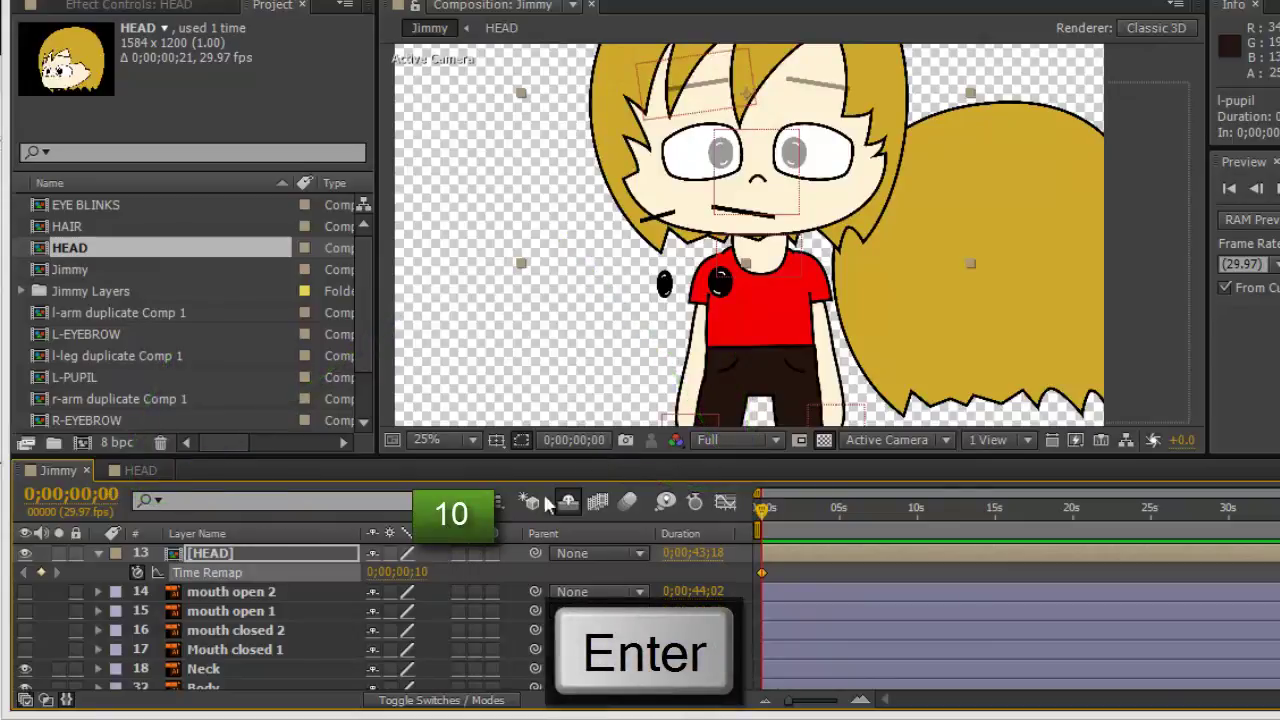
Step: Move the HAIR layer back up behind Jimmy's head, to a position of about 1610, 882
{"action": "left_click_drag", "start_coordinate": [575, 253], "coordinate": [506, 318]}
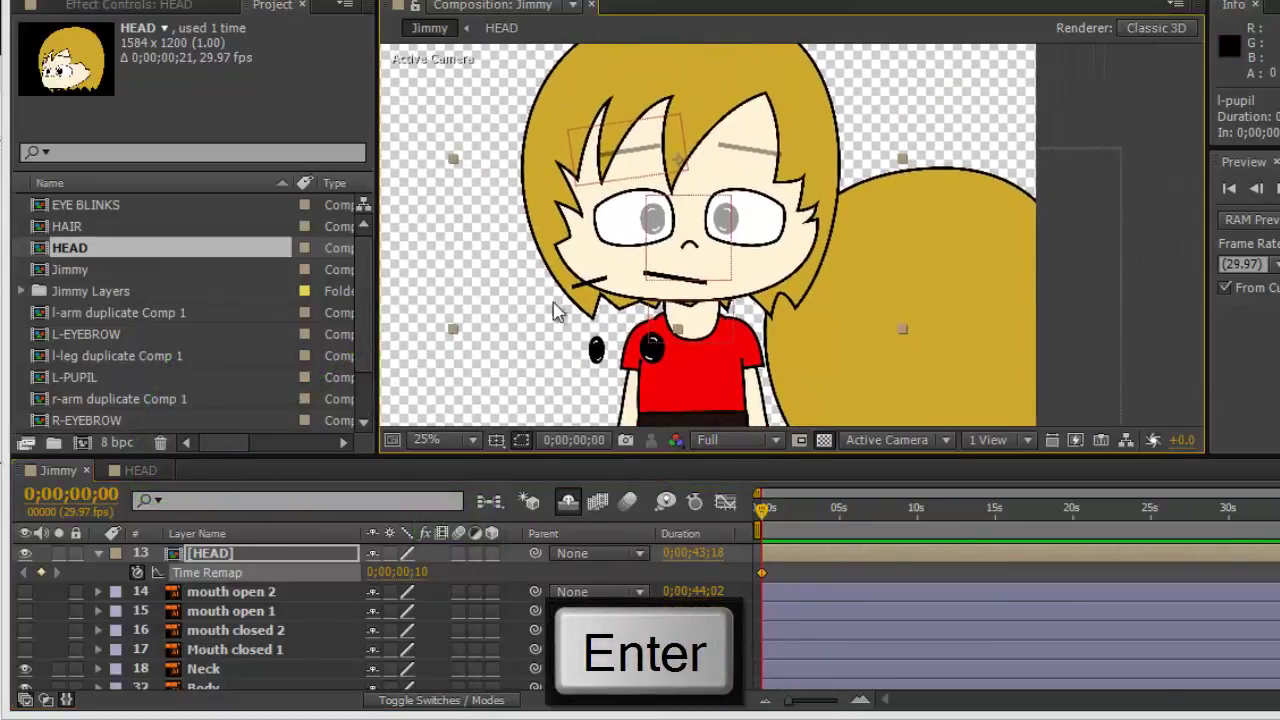
{"action": "left_click", "coordinate": [975, 260]}
{"action": "left_click_drag", "start_coordinate": [975, 260], "coordinate": [863, 126]}
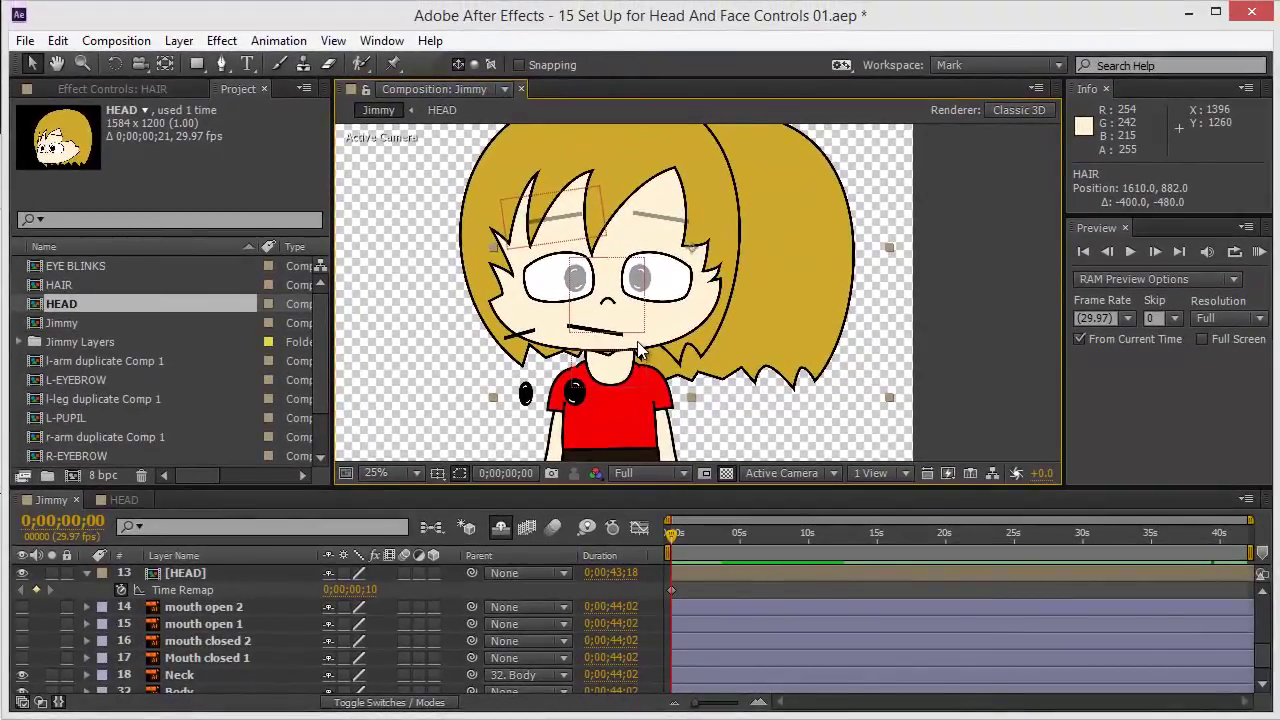
{"action": "scroll", "coordinate": [535, 340], "scroll_direction": "up", "scroll_amount": 1}
{"action": "scroll", "coordinate": [572, 320], "scroll_direction": "down", "scroll_amount": 1}
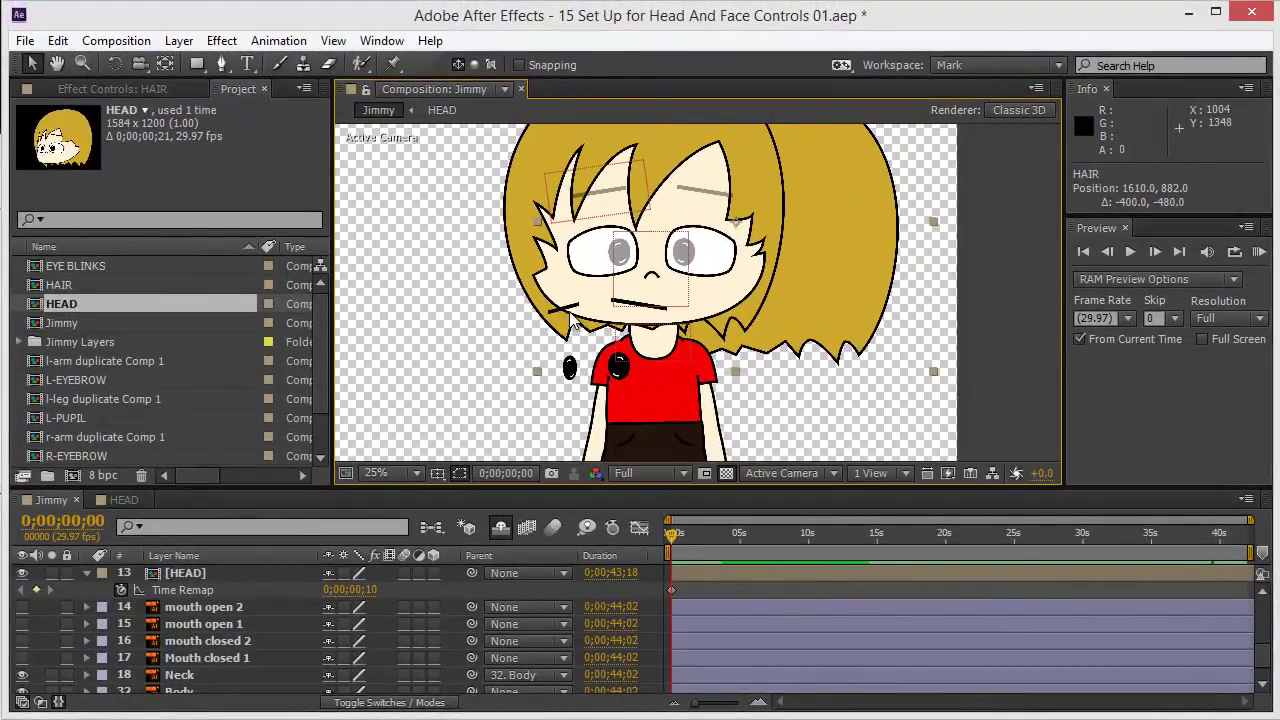